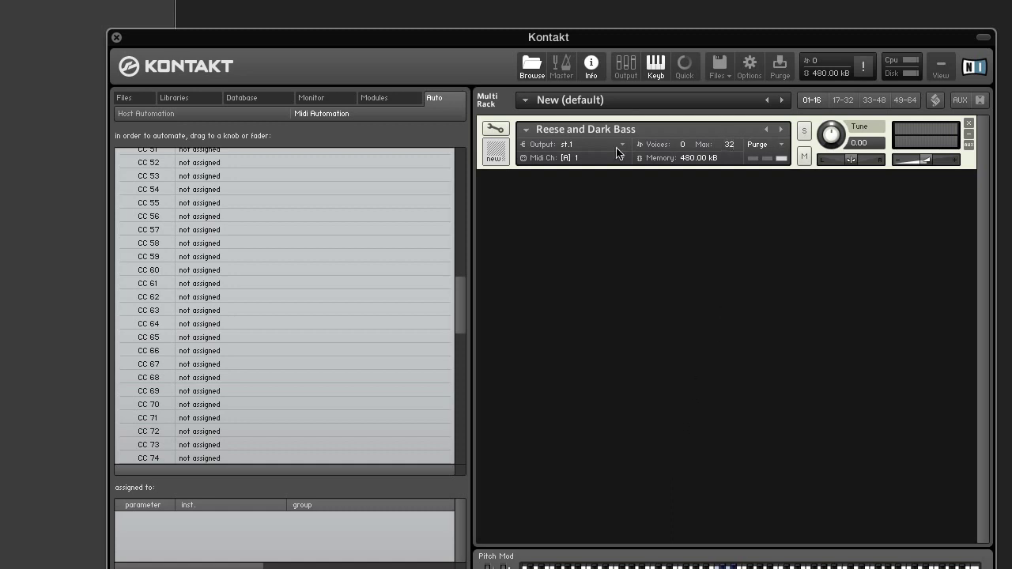
Open the Reese and Dark Bass instrument's Mapping Editor and delete every zone except the one on C1.
{"action": "left_click", "coordinate": [497, 128]}
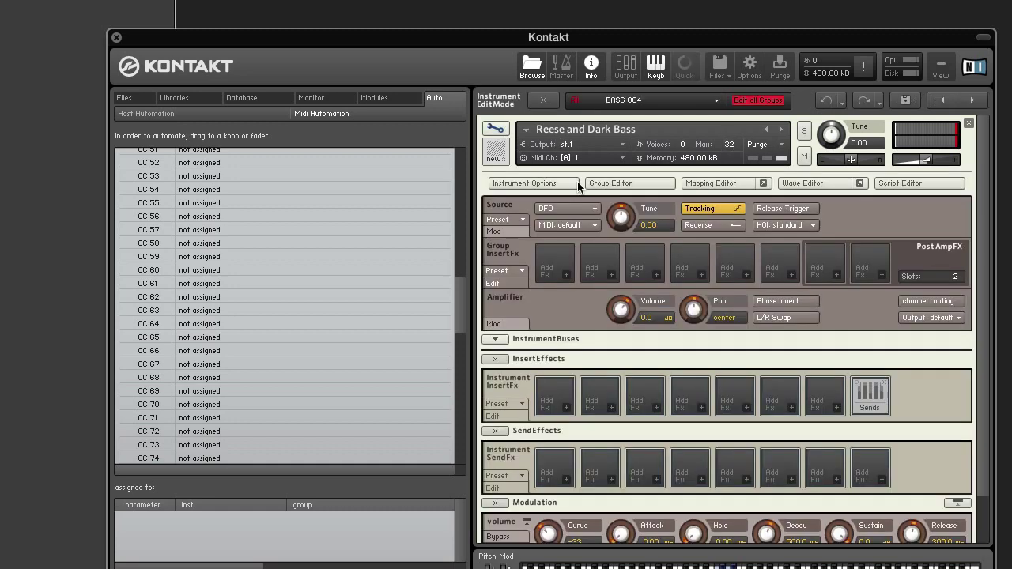
{"action": "left_click", "coordinate": [709, 185]}
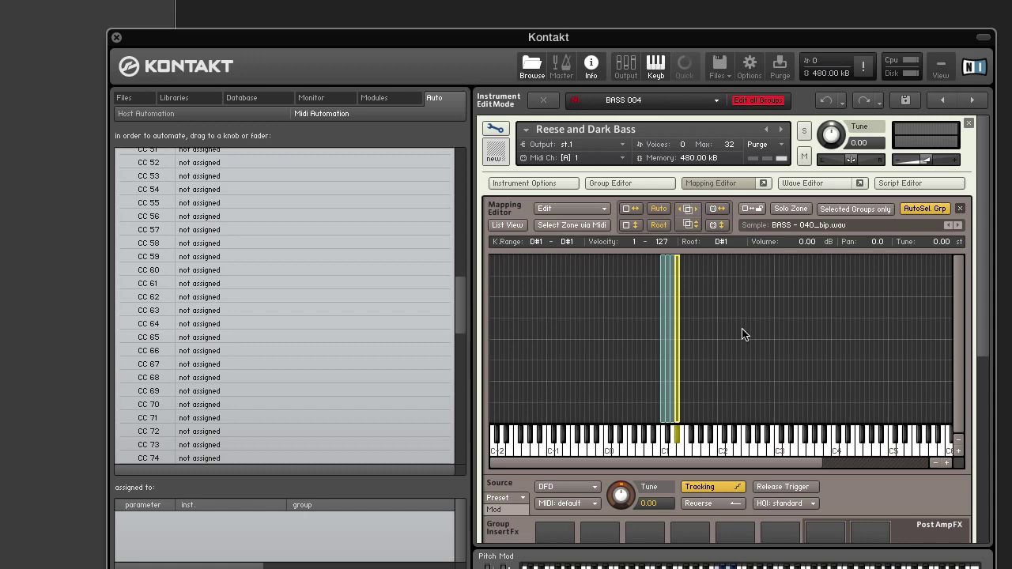
{"action": "left_click", "coordinate": [662, 299]}
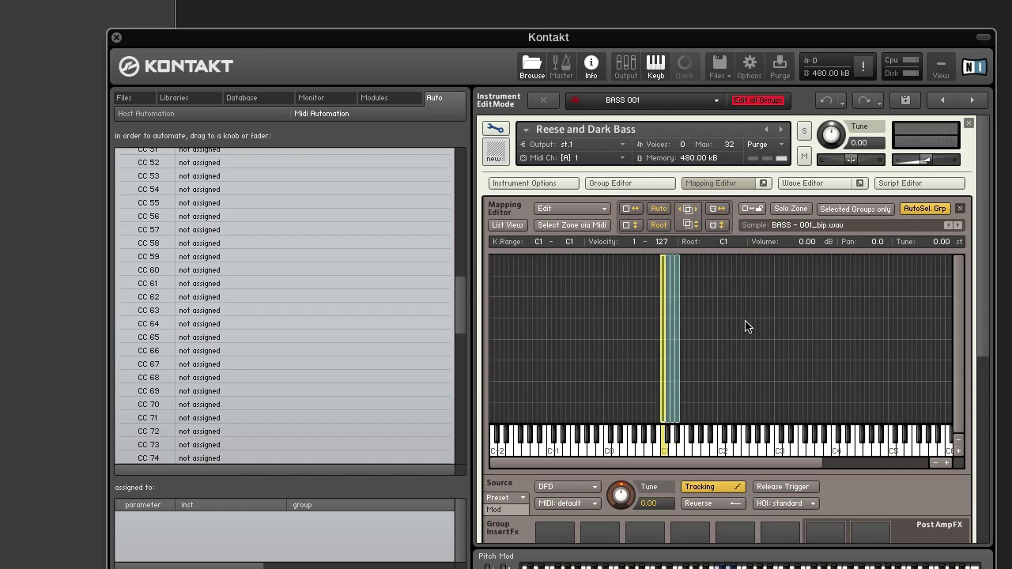
{"action": "left_click_drag", "start_coordinate": [704, 322], "coordinate": [667, 330]}
{"action": "key", "text": "Delete"}
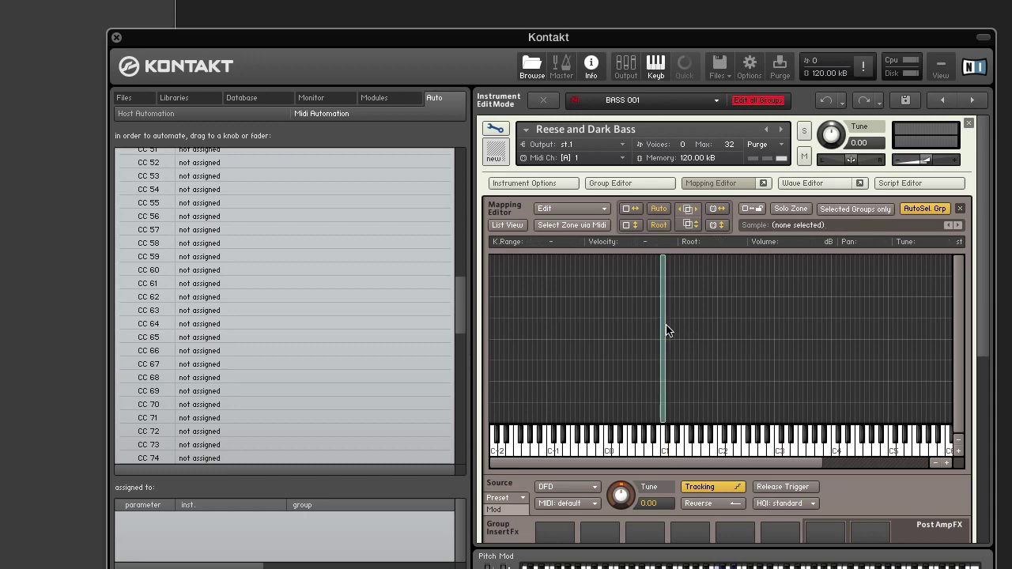
{"action": "left_click", "coordinate": [664, 350]}
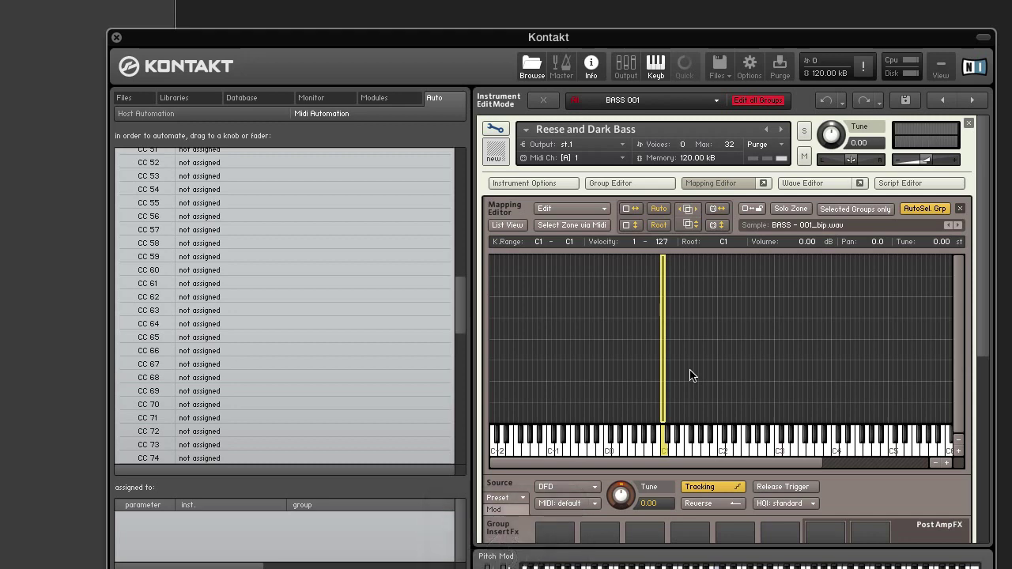
{"action": "left_click", "coordinate": [718, 211]}
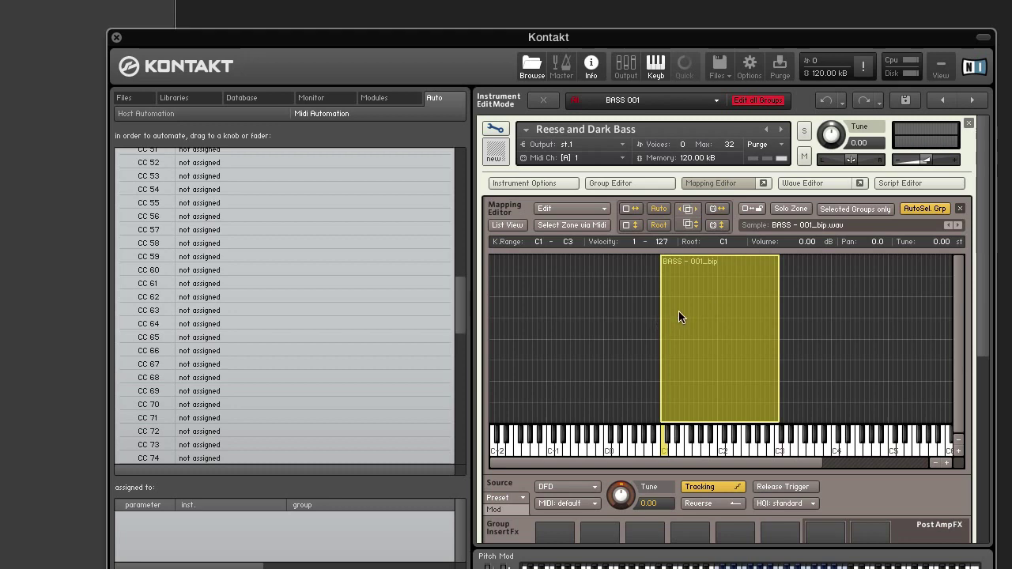
{"action": "left_click", "coordinate": [826, 102]}
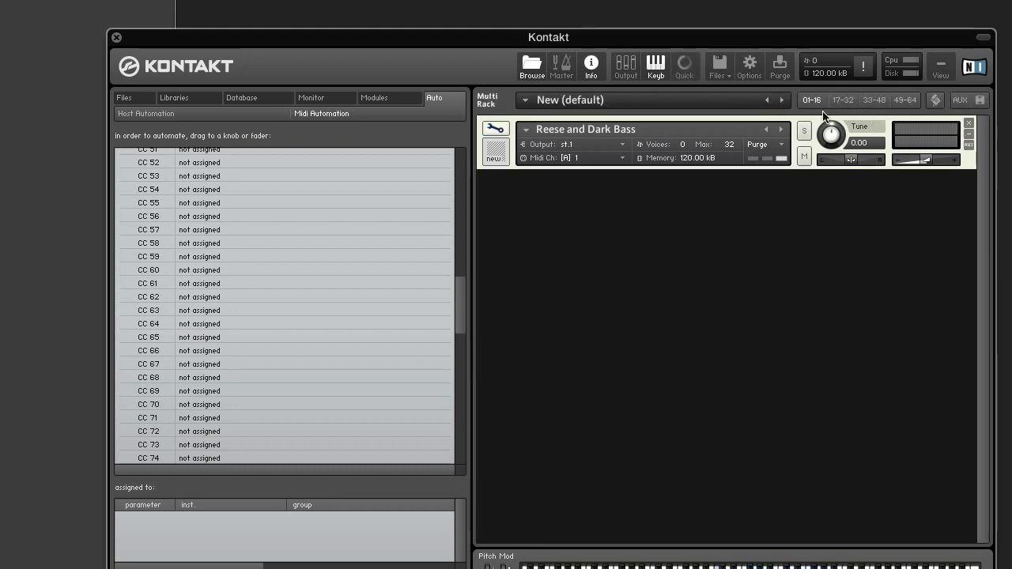
{"action": "left_click", "coordinate": [496, 128]}
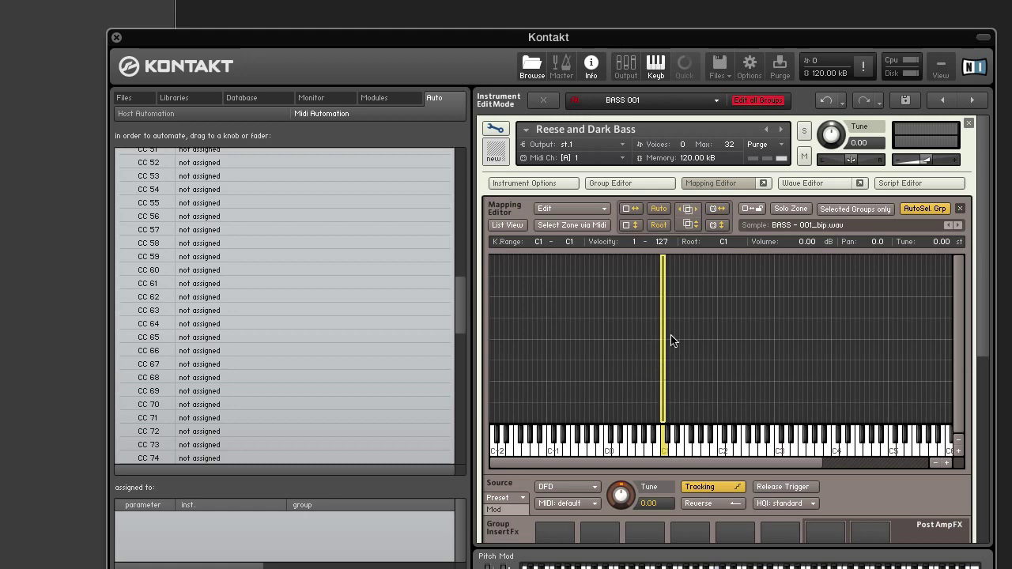
Extend the BASS - 001_bip zone's key range to C1–C3 and open its sample in the Wave Editor.
{"action": "left_click", "coordinate": [716, 210]}
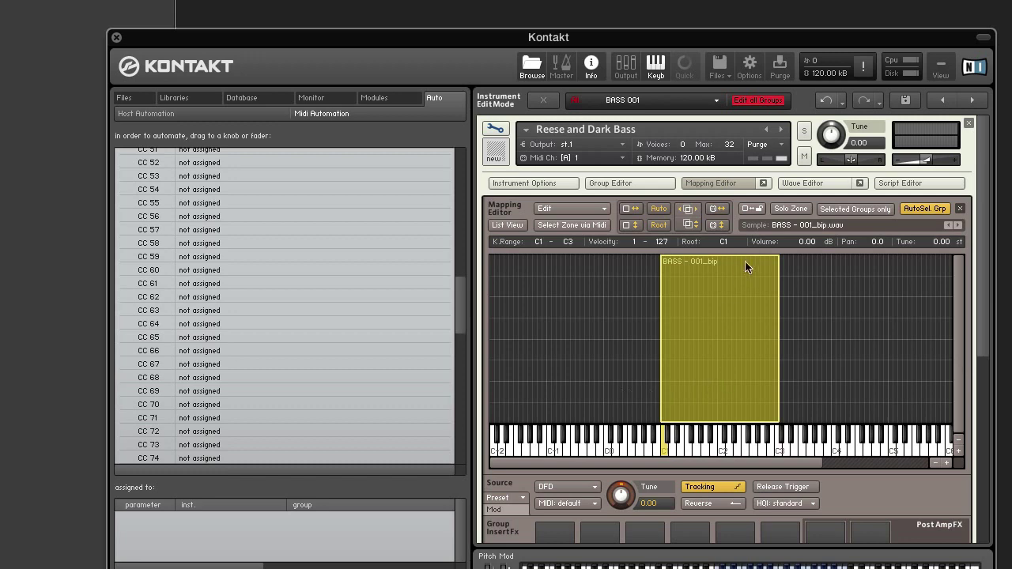
{"action": "double_click", "coordinate": [719, 303]}
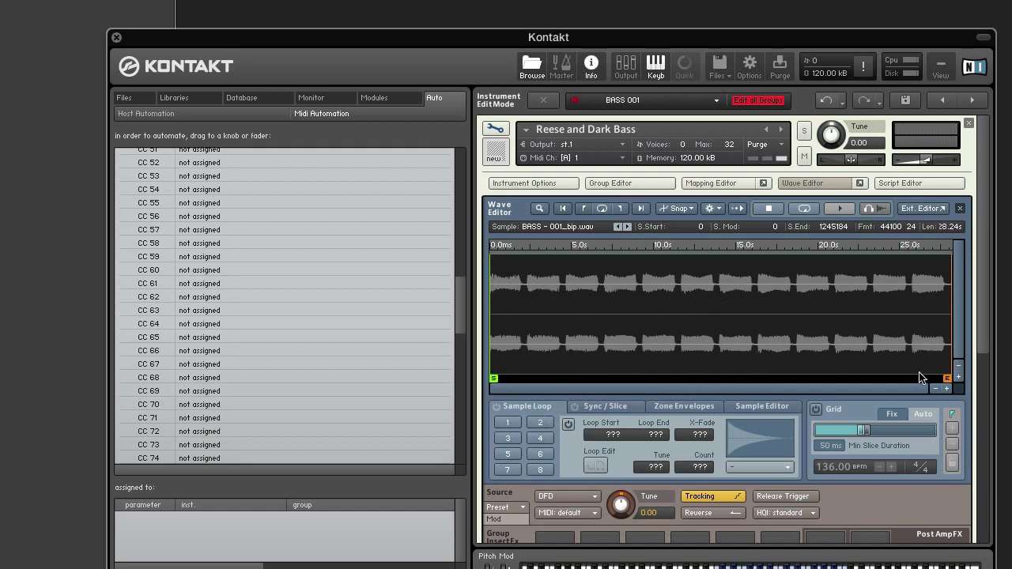
Move the sample end back to the silence just after the first bass note, at about 87877.
{"action": "left_click", "coordinate": [946, 389]}
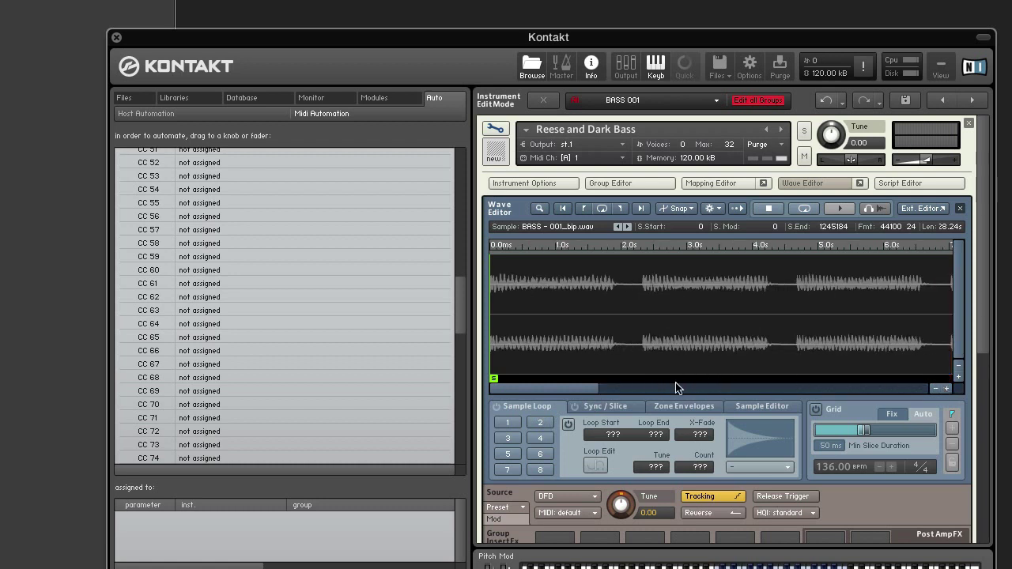
{"action": "left_click", "coordinate": [935, 388]}
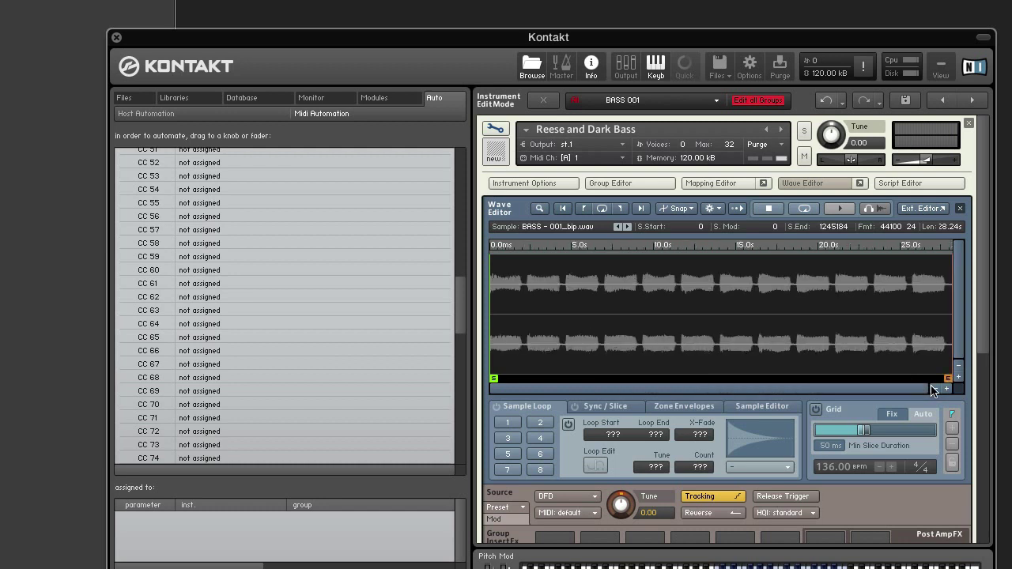
{"action": "mouse_move", "coordinate": [949, 379]}
{"action": "left_mouse_down"}
{"action": "mouse_move", "coordinate": [565, 383]}
{"action": "mouse_move", "coordinate": [519, 407]}
{"action": "left_mouse_up"}
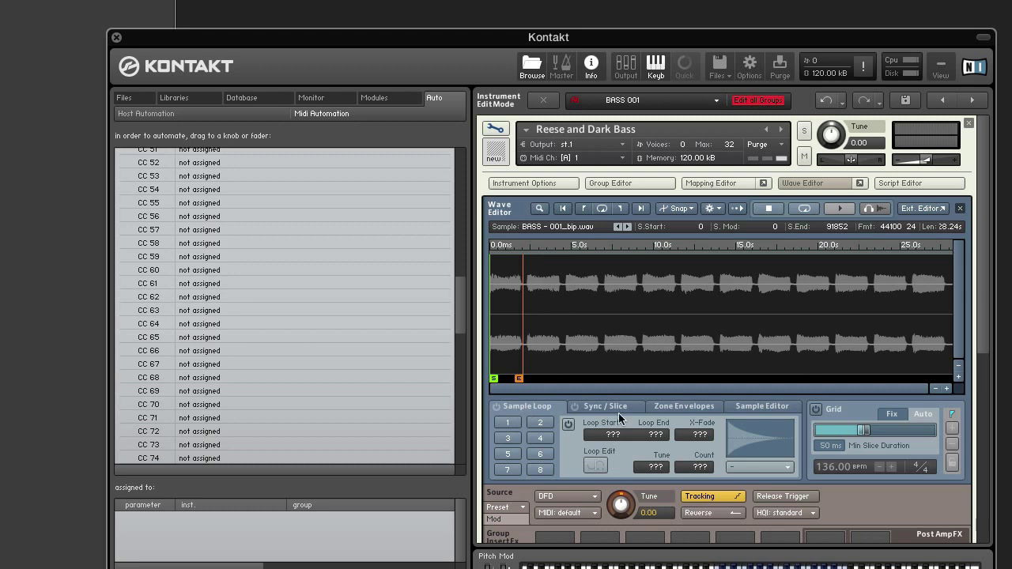
{"action": "left_click", "coordinate": [947, 388]}
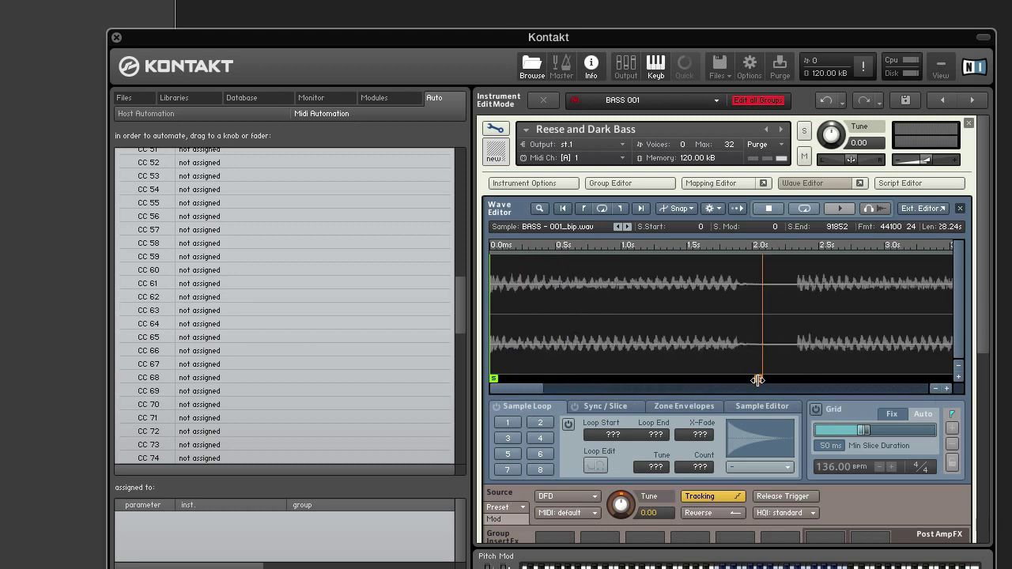
{"action": "mouse_move", "coordinate": [757, 381]}
{"action": "left_mouse_down"}
{"action": "mouse_move", "coordinate": [783, 381]}
{"action": "mouse_move", "coordinate": [747, 380]}
{"action": "left_mouse_up"}
Choose snapping the loop to zero crossing and fine-tune the sample end closer to the first note, at about 87151.
{"action": "left_click", "coordinate": [947, 388]}
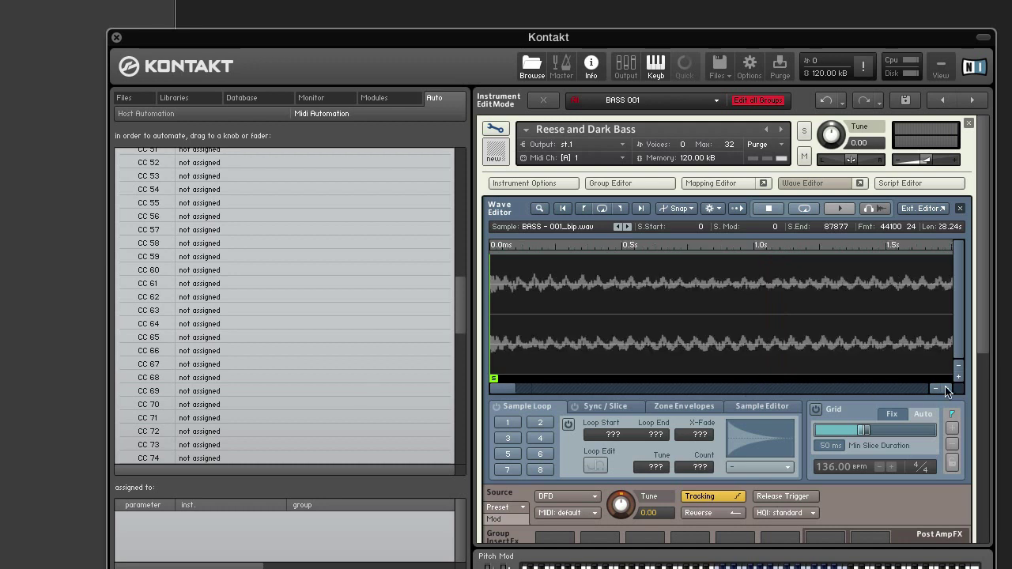
{"action": "left_click", "coordinate": [890, 389]}
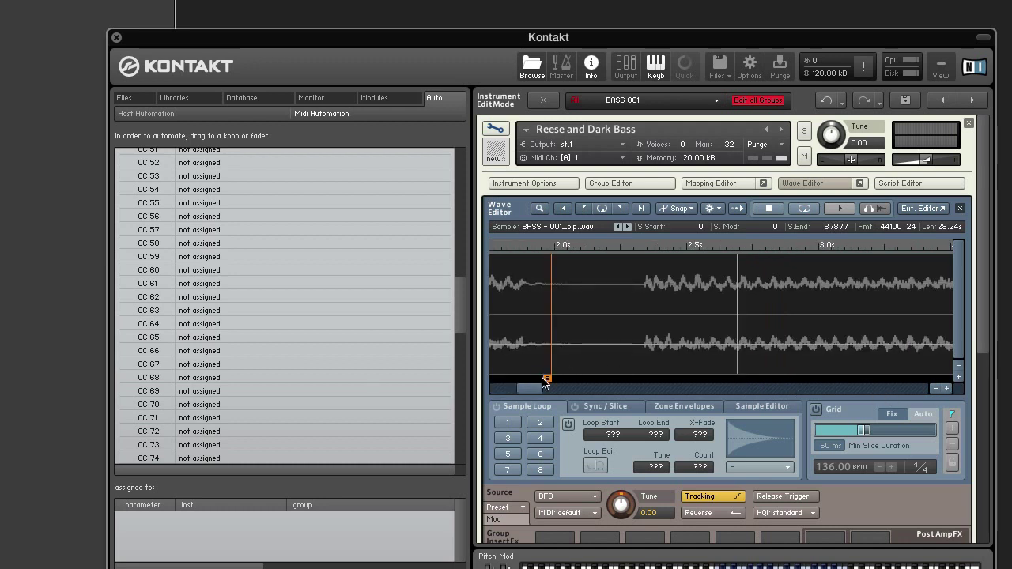
{"action": "left_click", "coordinate": [688, 210]}
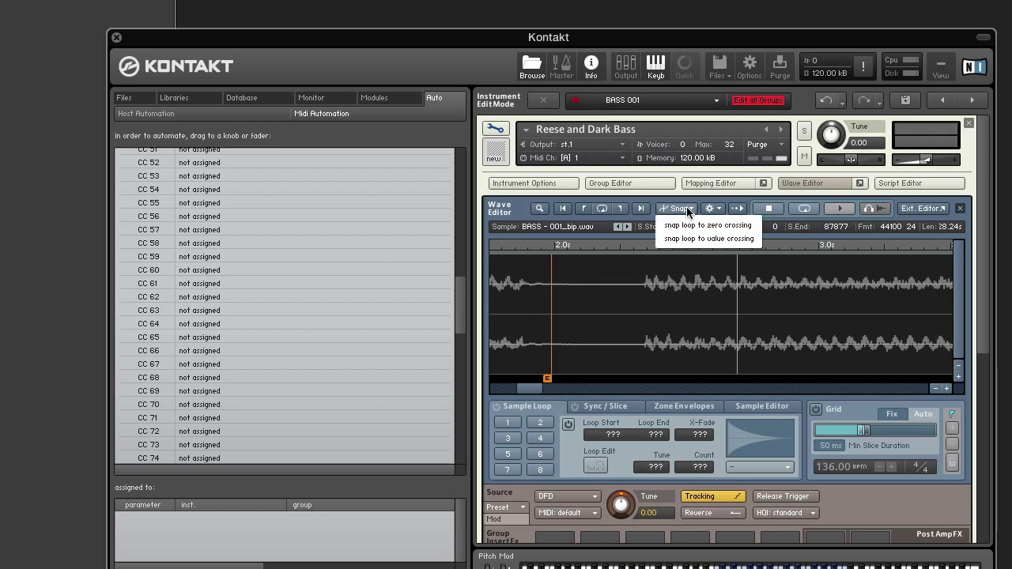
{"action": "left_click", "coordinate": [672, 226]}
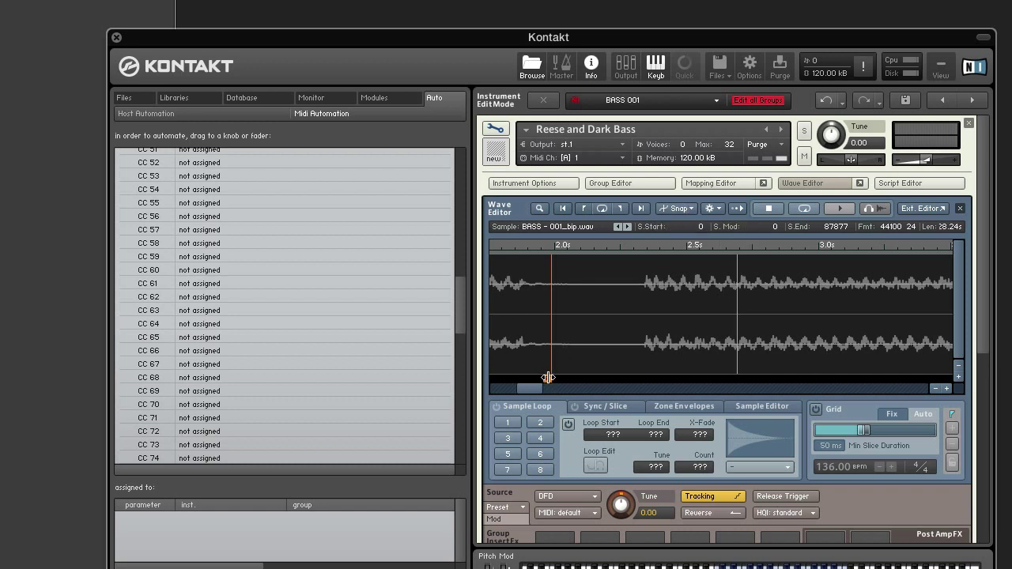
{"action": "left_click", "coordinate": [947, 388]}
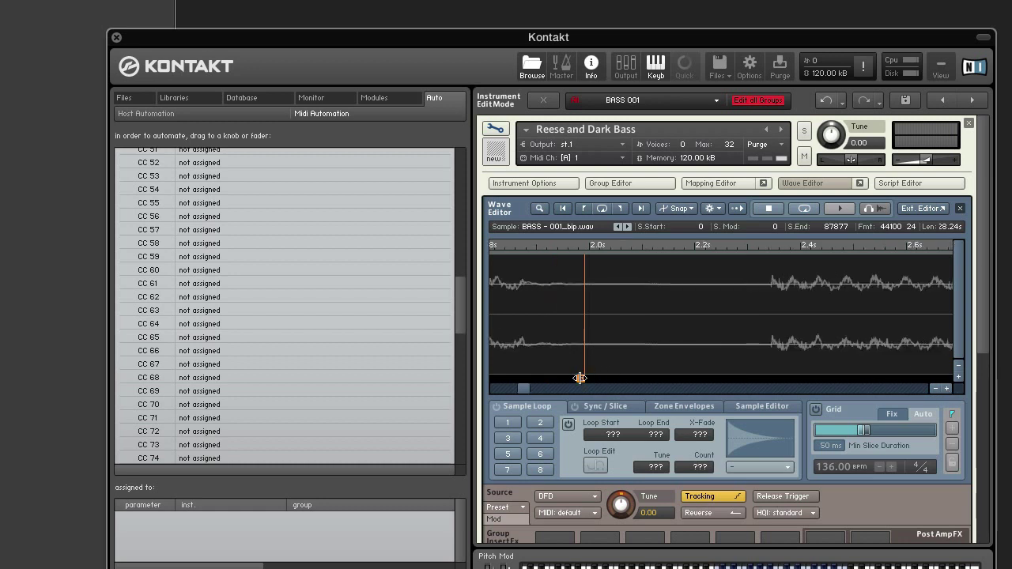
{"action": "mouse_move", "coordinate": [580, 378]}
{"action": "left_mouse_down"}
{"action": "mouse_move", "coordinate": [560, 380]}
{"action": "mouse_move", "coordinate": [570, 377]}
{"action": "left_mouse_up"}
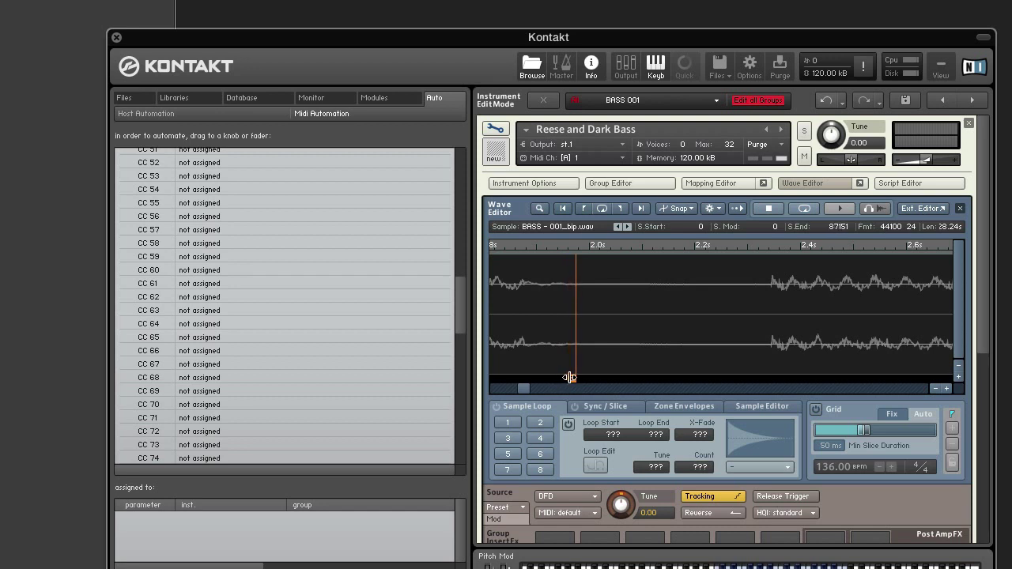
Activate sample loop 1 on the trimmed bass sample.
{"action": "left_click", "coordinate": [933, 390]}
{"action": "left_click", "coordinate": [935, 389]}
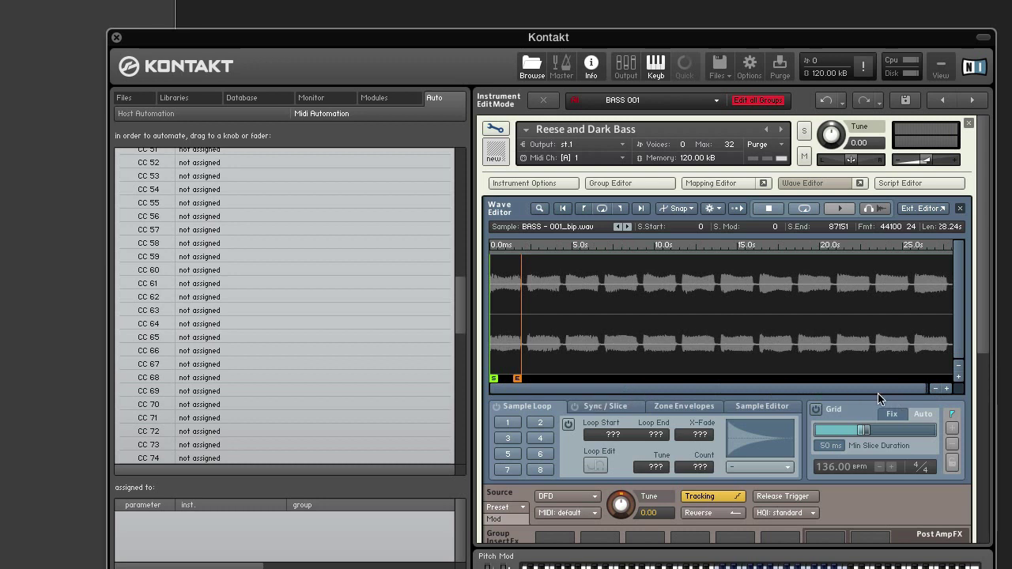
{"action": "left_click", "coordinate": [947, 389]}
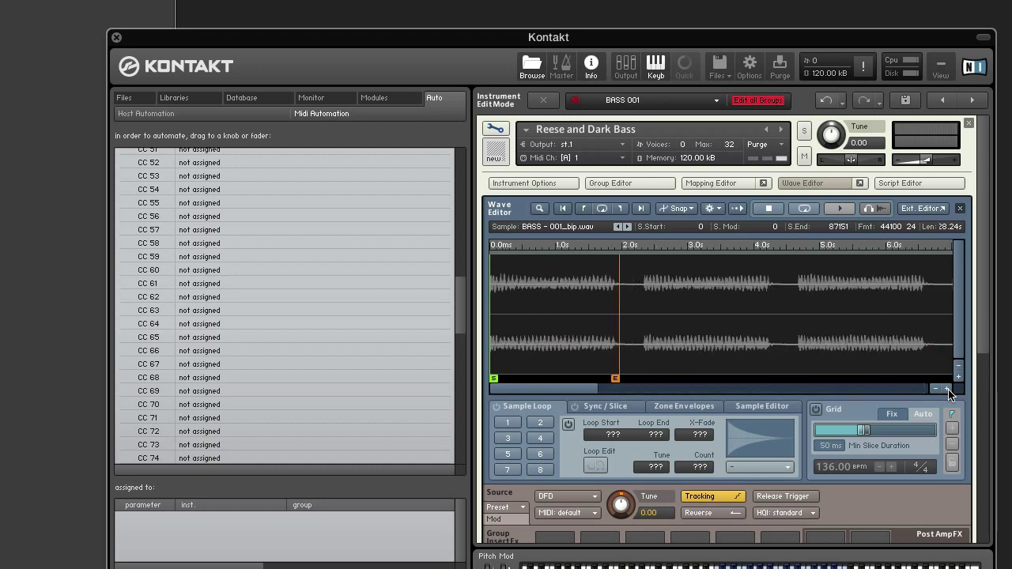
{"action": "left_click", "coordinate": [948, 389]}
{"action": "left_click", "coordinate": [947, 389]}
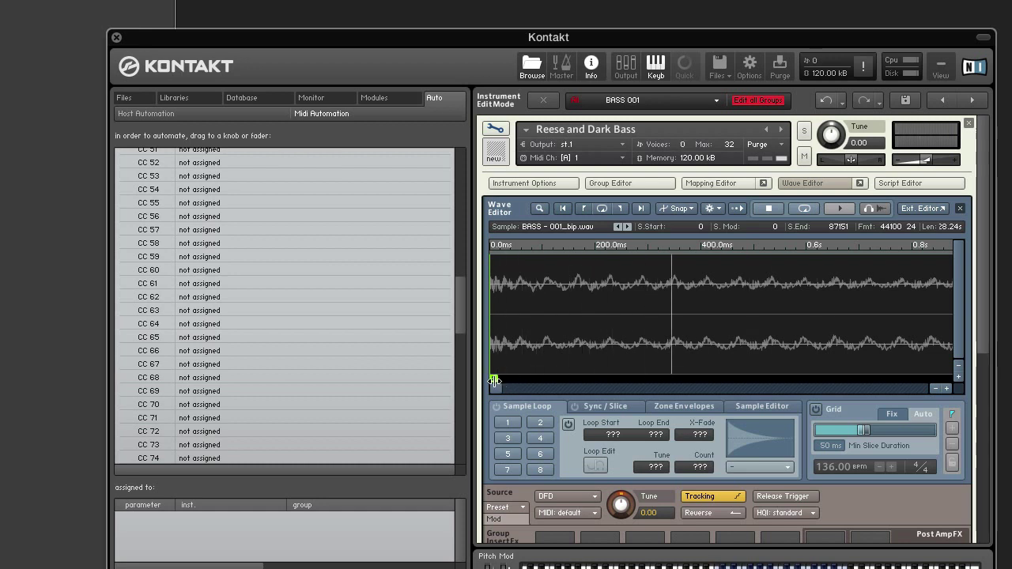
{"action": "left_click", "coordinate": [497, 406]}
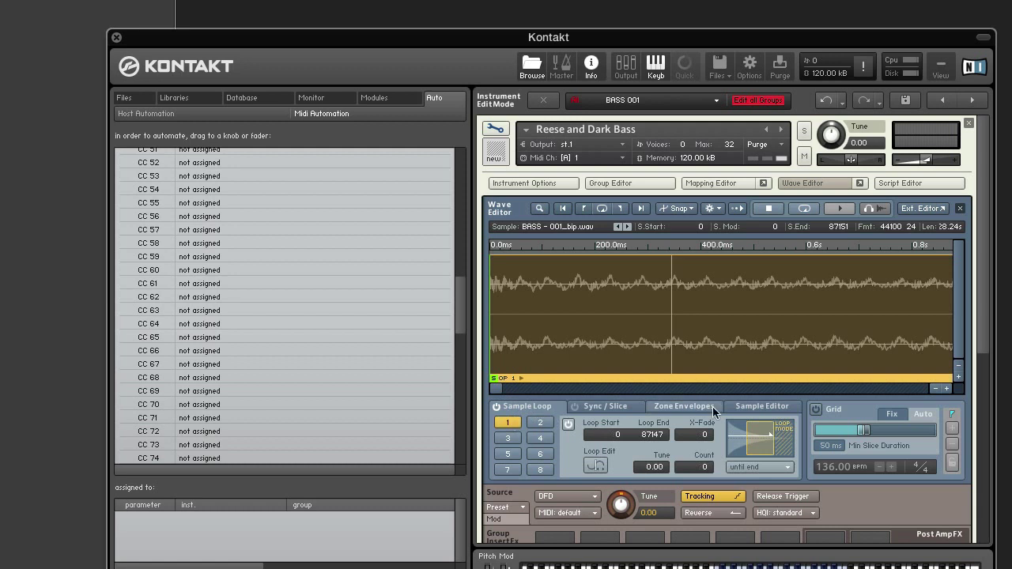
Shorten loop 1 to the very beginning of the sample, with its loop end at about 1297.
{"action": "left_click_drag", "start_coordinate": [654, 434], "coordinate": [658, 497]}
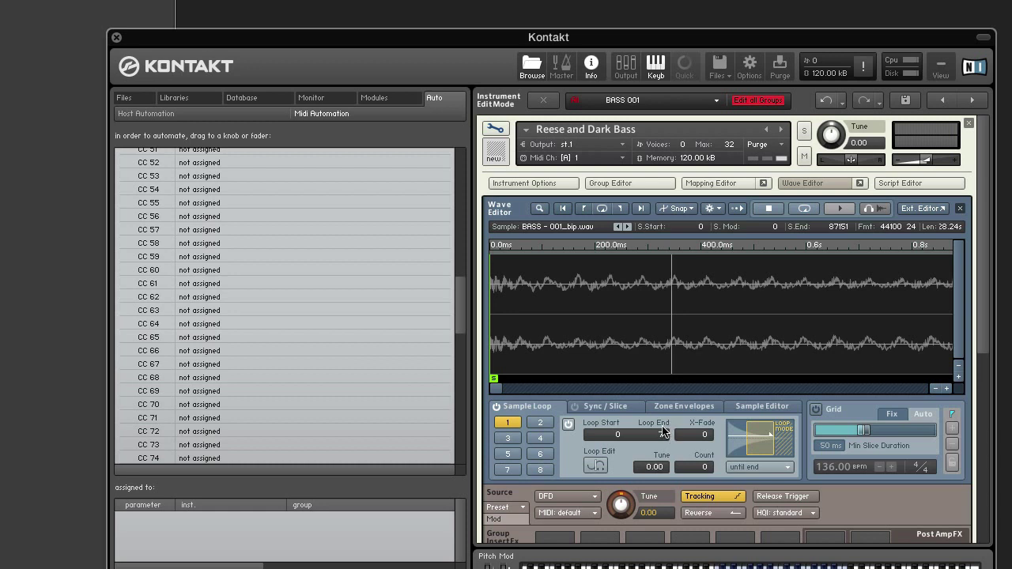
{"action": "left_click_drag", "start_coordinate": [663, 431], "coordinate": [661, 419]}
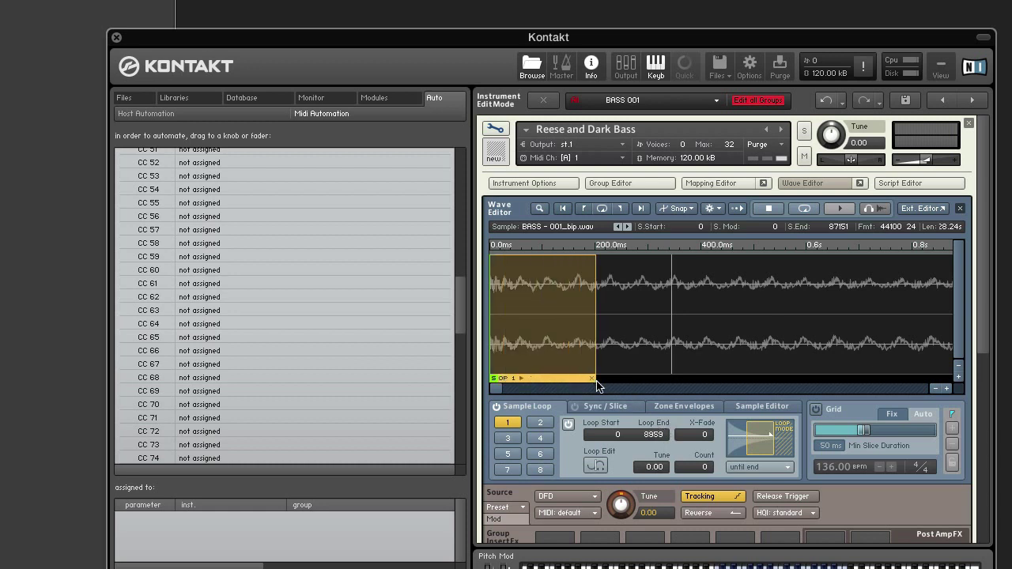
{"action": "left_click_drag", "start_coordinate": [594, 366], "coordinate": [504, 384]}
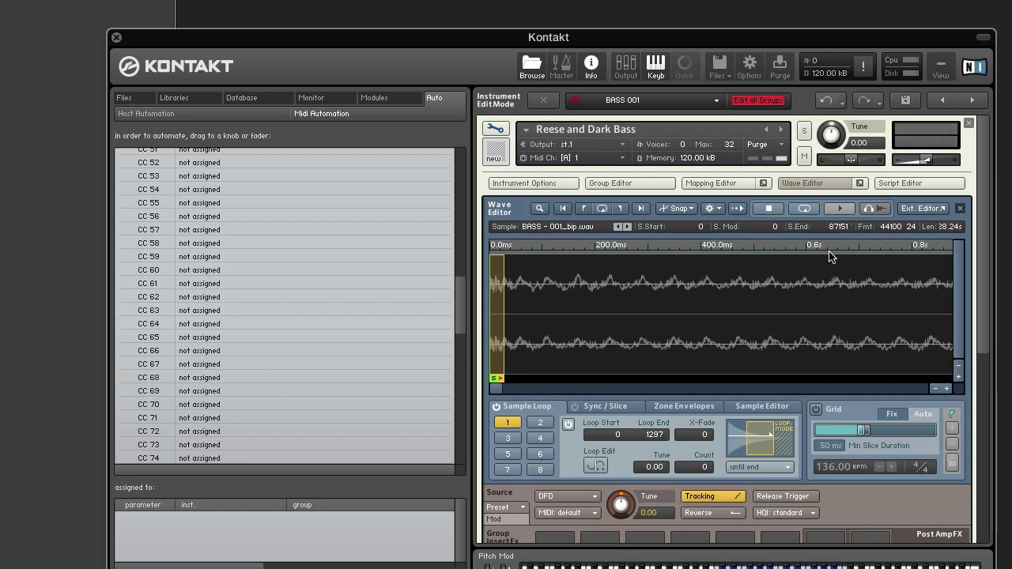
Set the crossfade of loop 1 to 500.
{"action": "double_click", "coordinate": [705, 435]}
{"action": "type", "text": "500"}
{"action": "left_click", "coordinate": [936, 388]}
{"action": "left_click", "coordinate": [936, 388]}
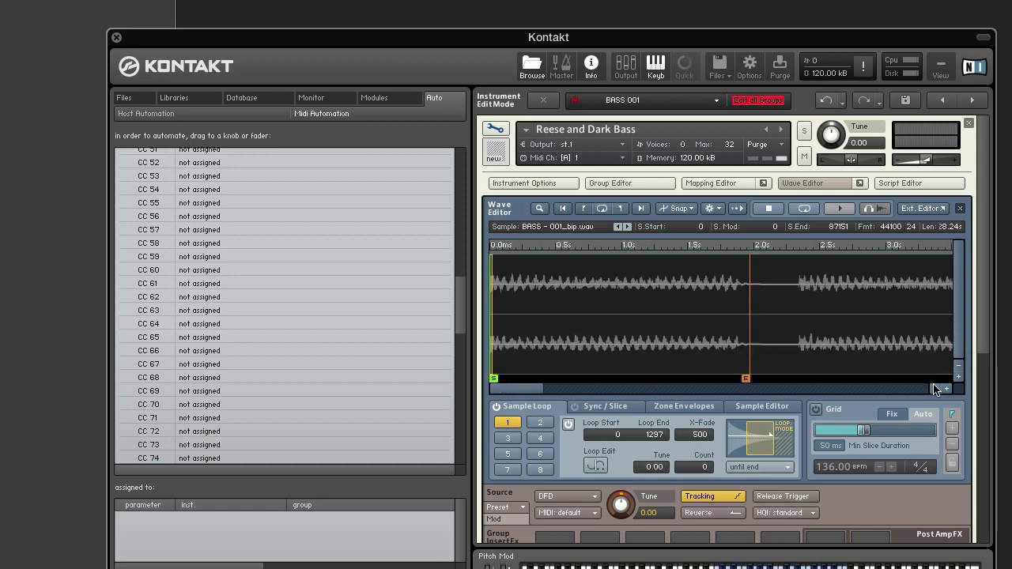
{"action": "left_click", "coordinate": [936, 389]}
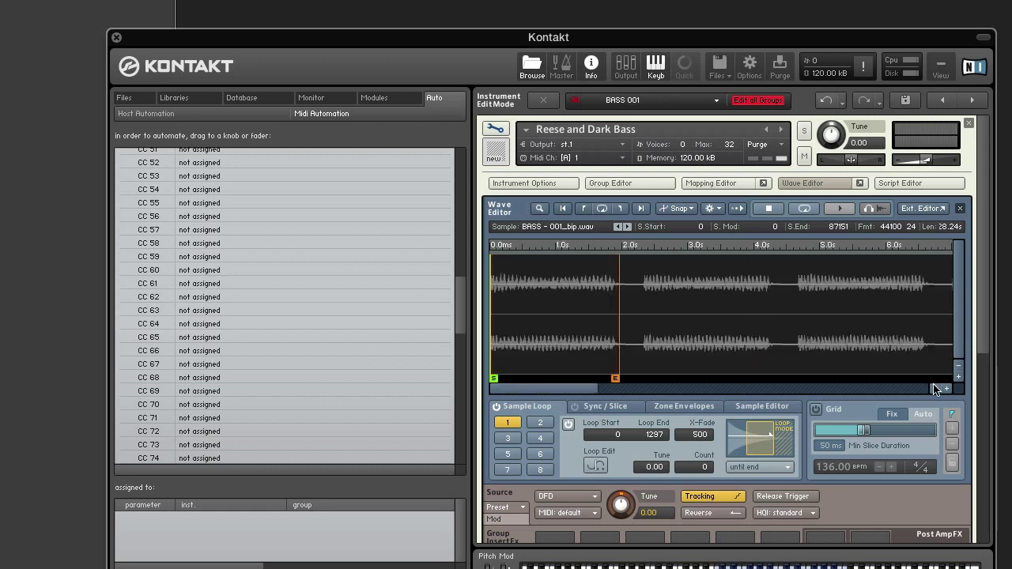
Close the Wave Editor, switch the source module to sampler mode and turn its Tracking off.
{"action": "left_click", "coordinate": [821, 190]}
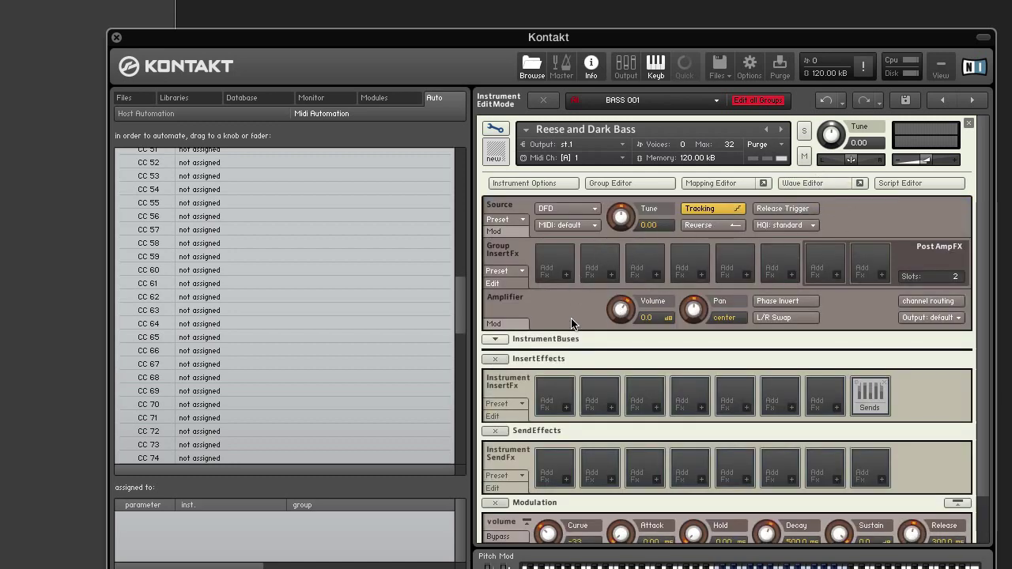
{"action": "left_click", "coordinate": [594, 211]}
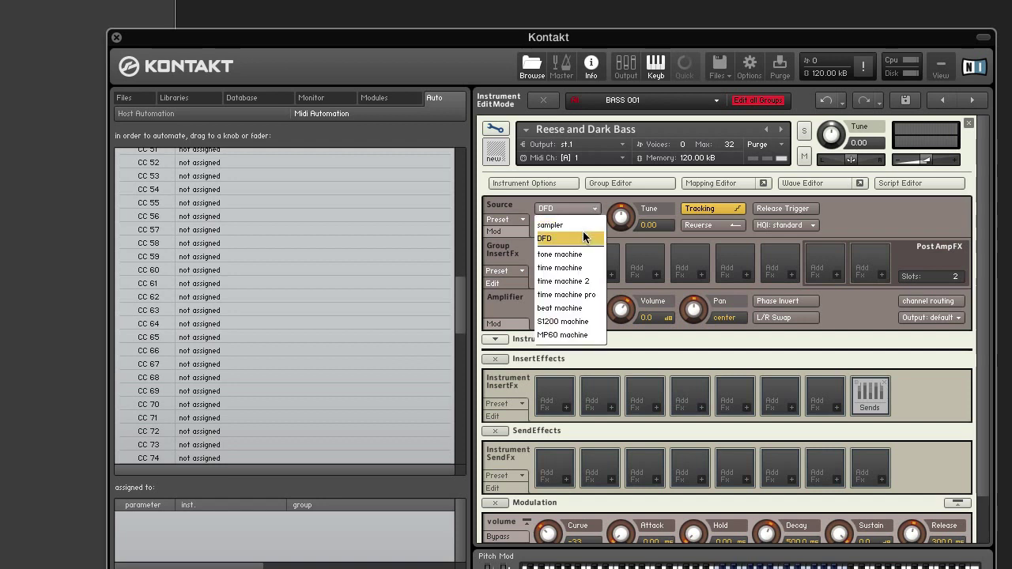
{"action": "left_click", "coordinate": [589, 225]}
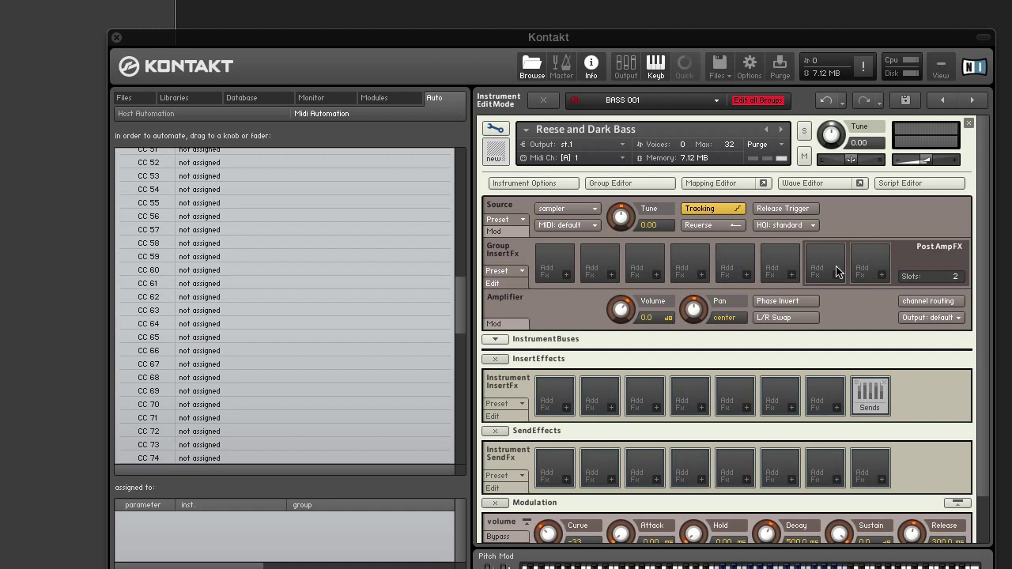
{"action": "left_click", "coordinate": [727, 208]}
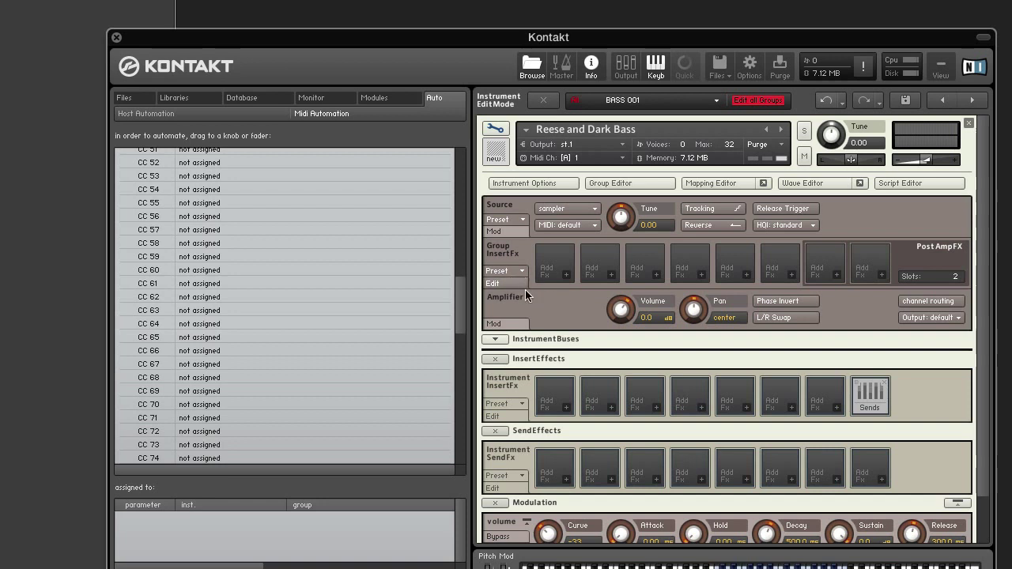
Add a triangle LFO to the source modulation and assign it to loop start.
{"action": "left_click", "coordinate": [511, 234]}
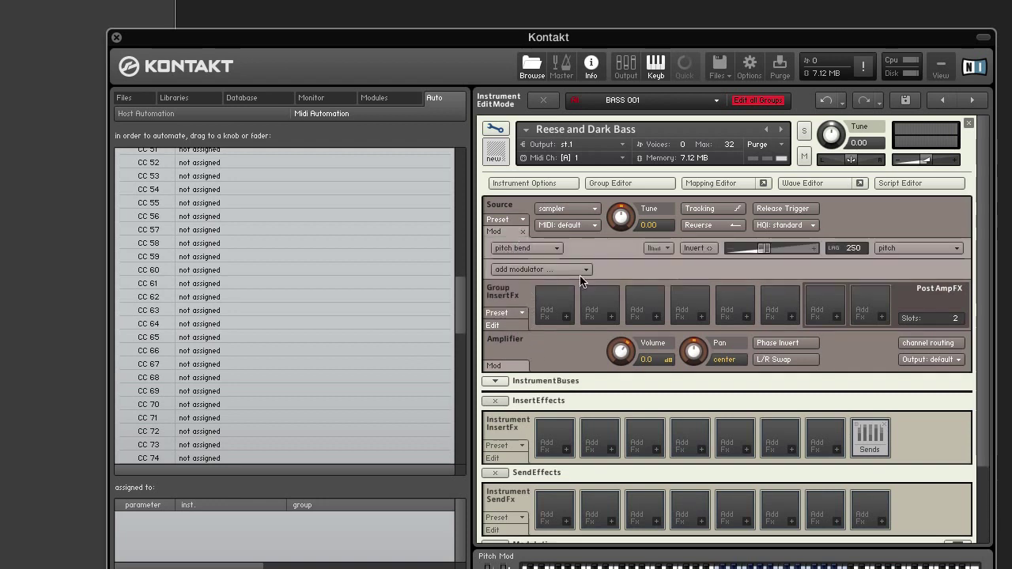
{"action": "left_click", "coordinate": [580, 268]}
{"action": "mouse_move", "coordinate": [549, 301]}
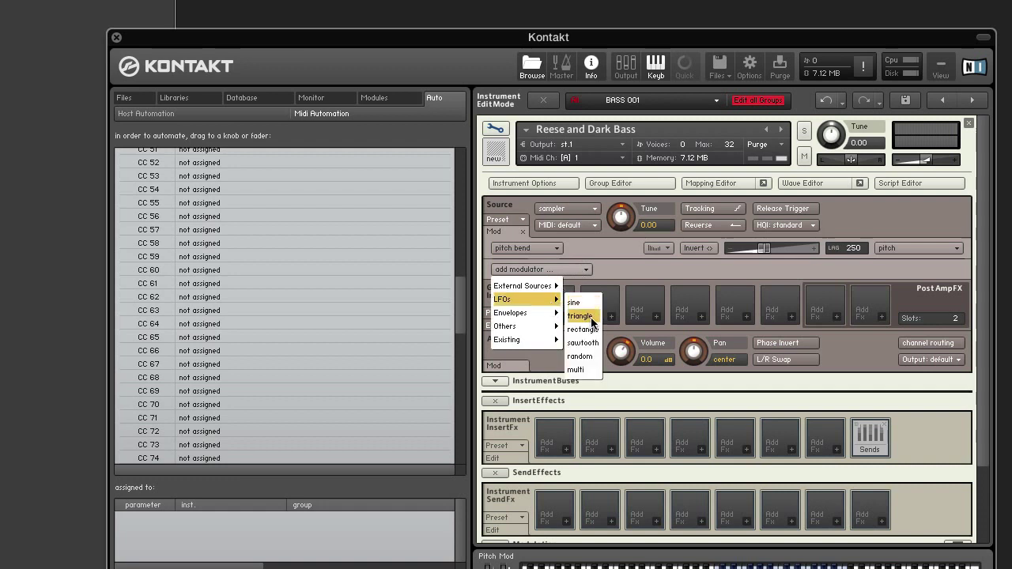
{"action": "left_click", "coordinate": [580, 315]}
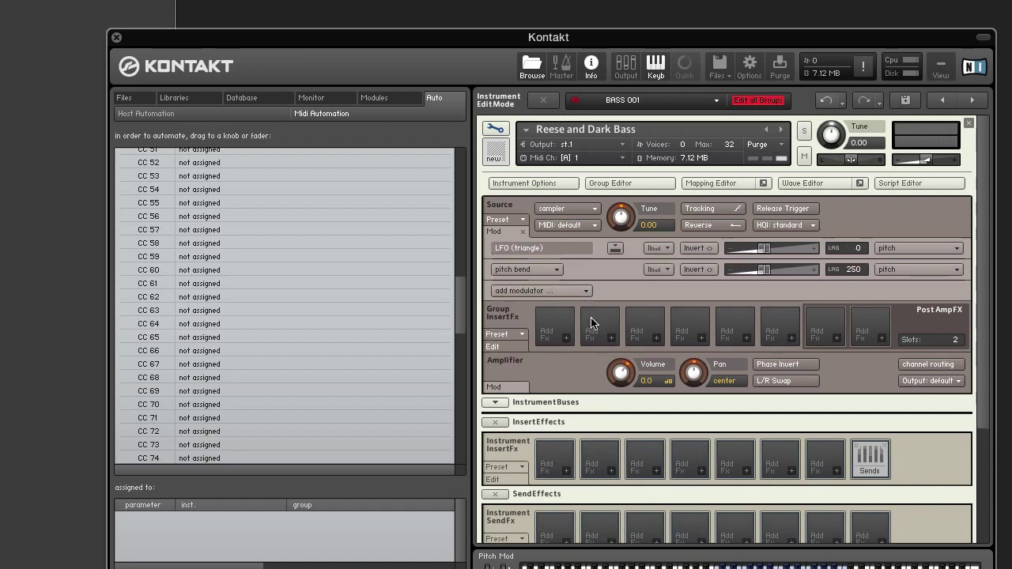
{"action": "left_click", "coordinate": [918, 248]}
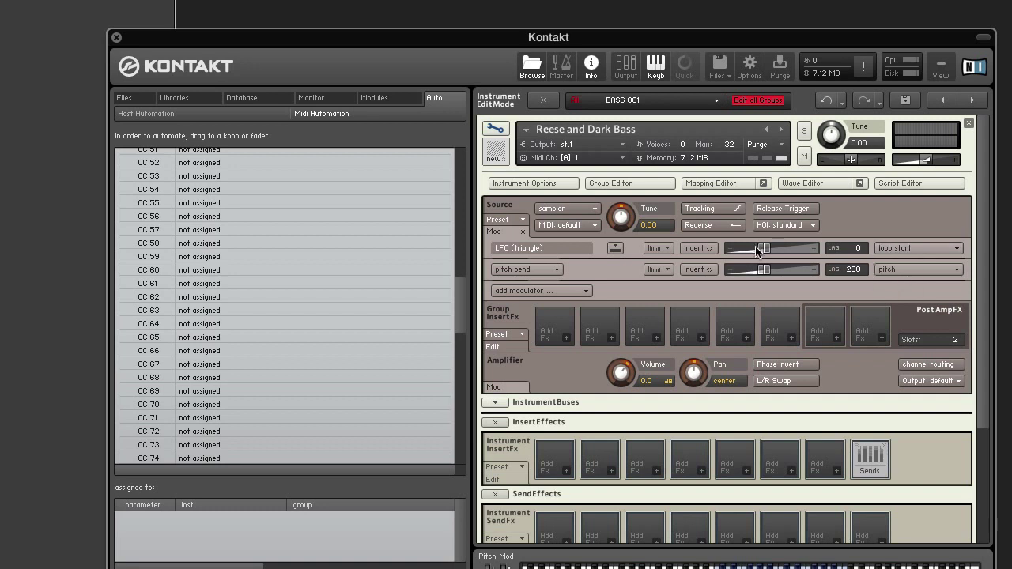
Add a second triangle LFO to the source modulation and assign it to loop length.
{"action": "left_click", "coordinate": [554, 291]}
{"action": "mouse_move", "coordinate": [552, 343]}
{"action": "mouse_move", "coordinate": [554, 321]}
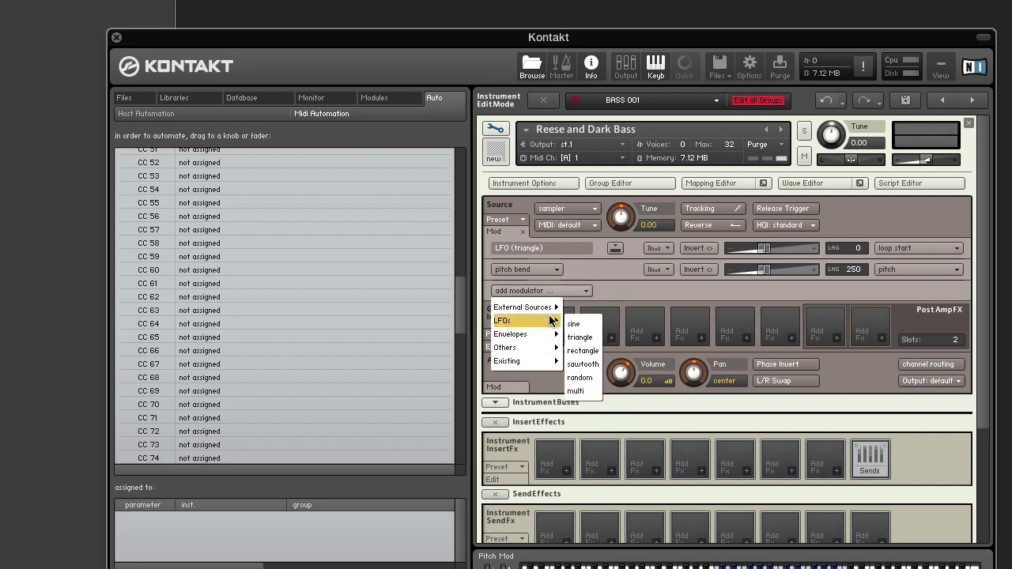
{"action": "left_click", "coordinate": [586, 338]}
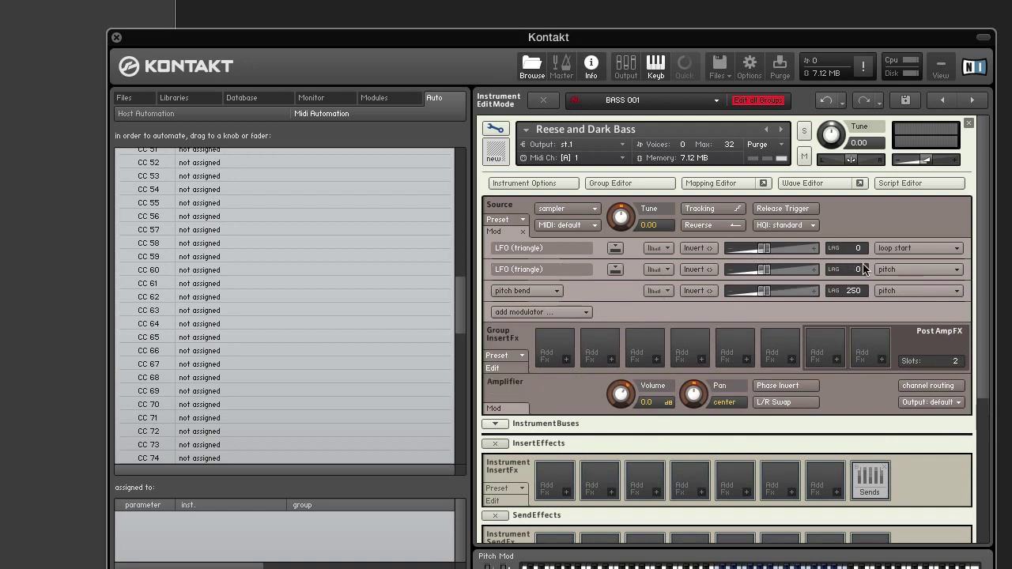
{"action": "left_click", "coordinate": [927, 270]}
{"action": "left_click", "coordinate": [896, 313]}
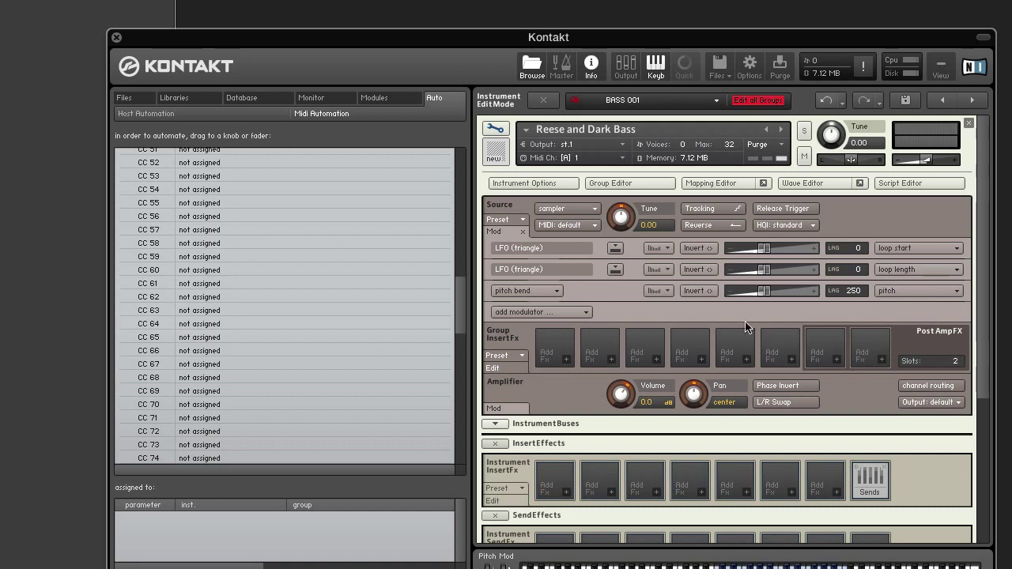
Lower the modulation intensity of the loop start LFO to a small amount and the loop length LFO's slightly further.
{"action": "left_click", "coordinate": [764, 251]}
{"action": "left_click_drag", "start_coordinate": [764, 252], "coordinate": [736, 255]}
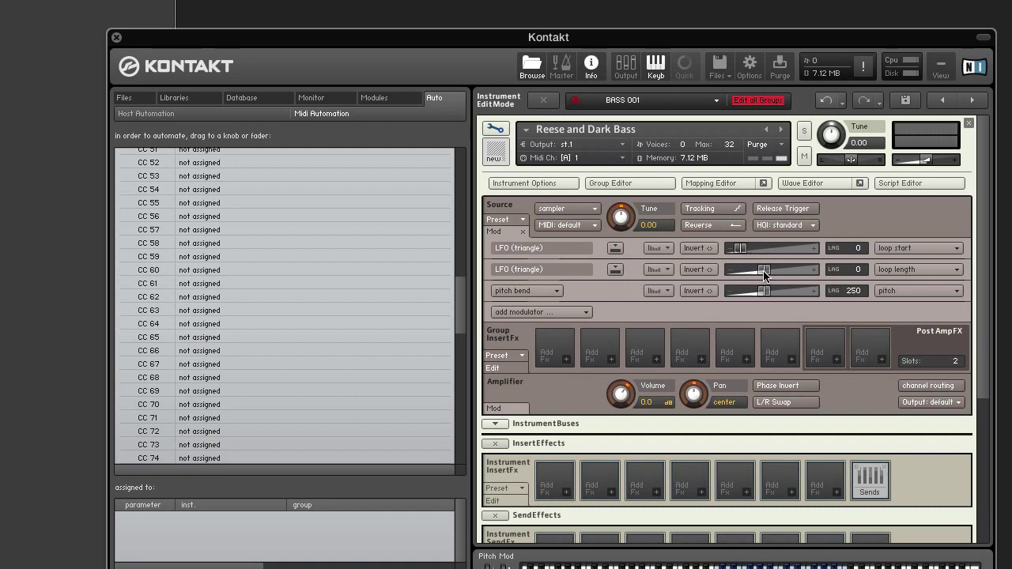
{"action": "mouse_move", "coordinate": [764, 275]}
{"action": "left_click_drag", "start_coordinate": [764, 274], "coordinate": [730, 283]}
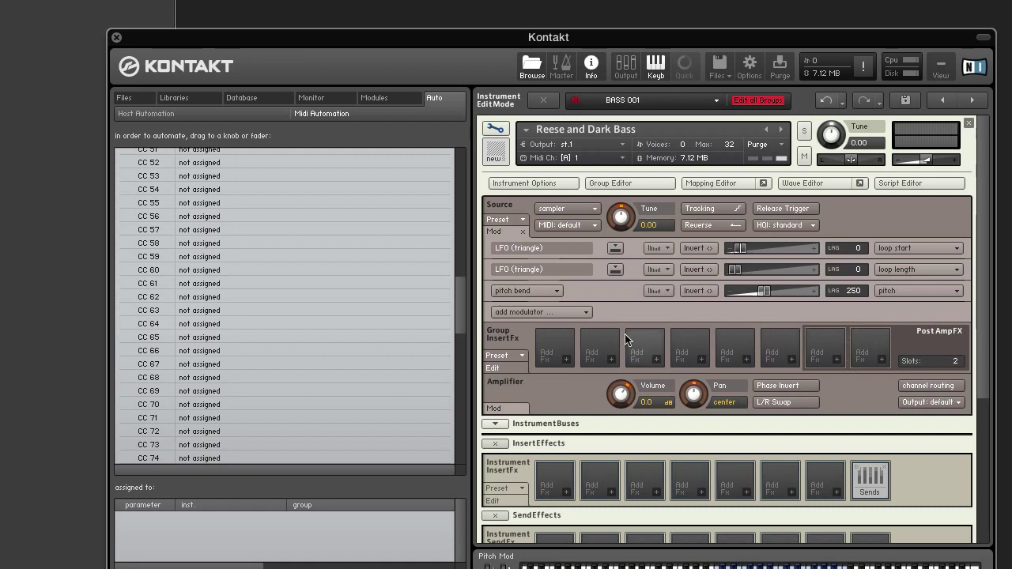
Add two key position modulators to the source module.
{"action": "left_click", "coordinate": [582, 314]}
{"action": "mouse_move", "coordinate": [554, 331]}
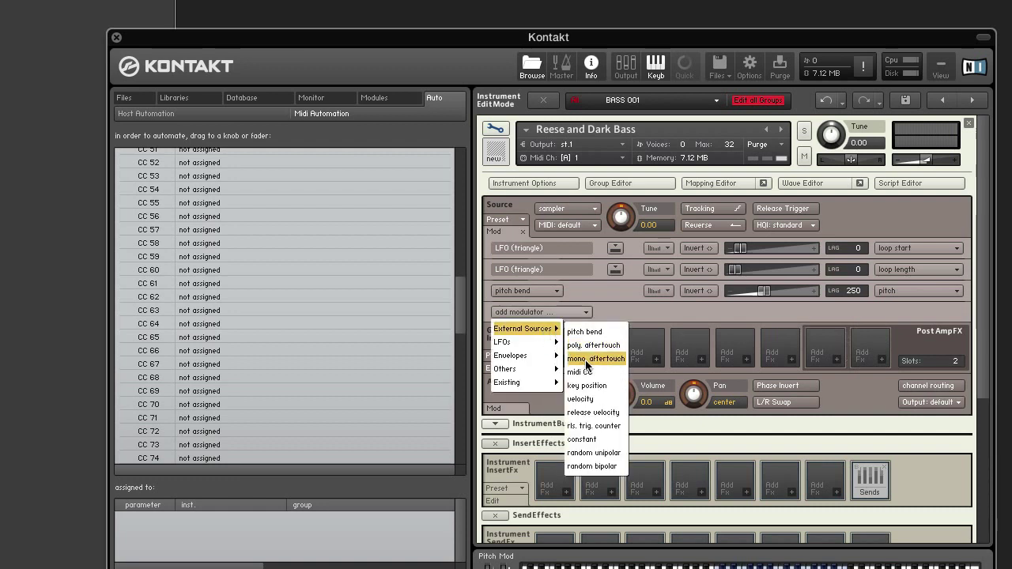
{"action": "left_click", "coordinate": [595, 387]}
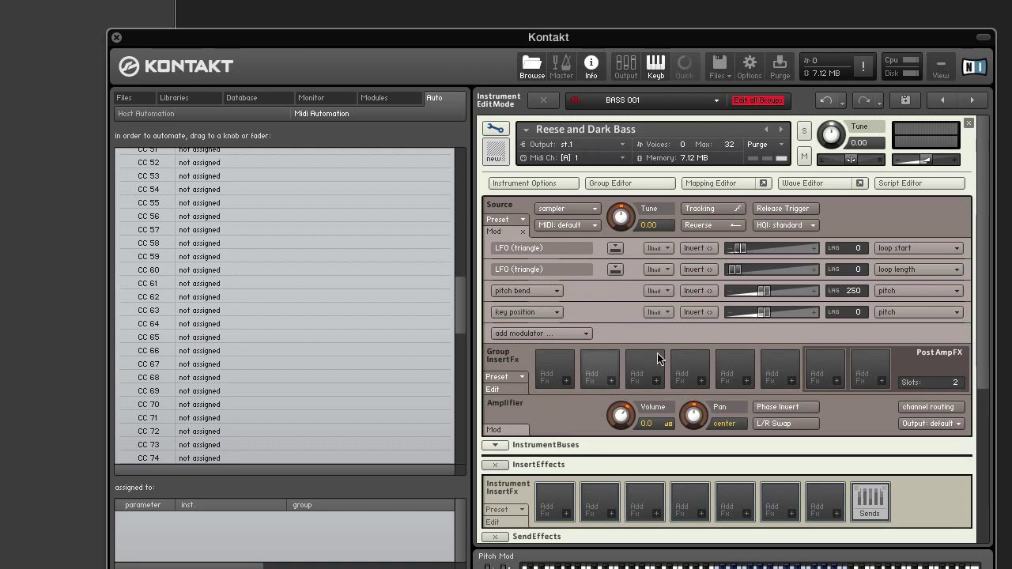
{"action": "left_click", "coordinate": [578, 333]}
{"action": "mouse_move", "coordinate": [544, 352]}
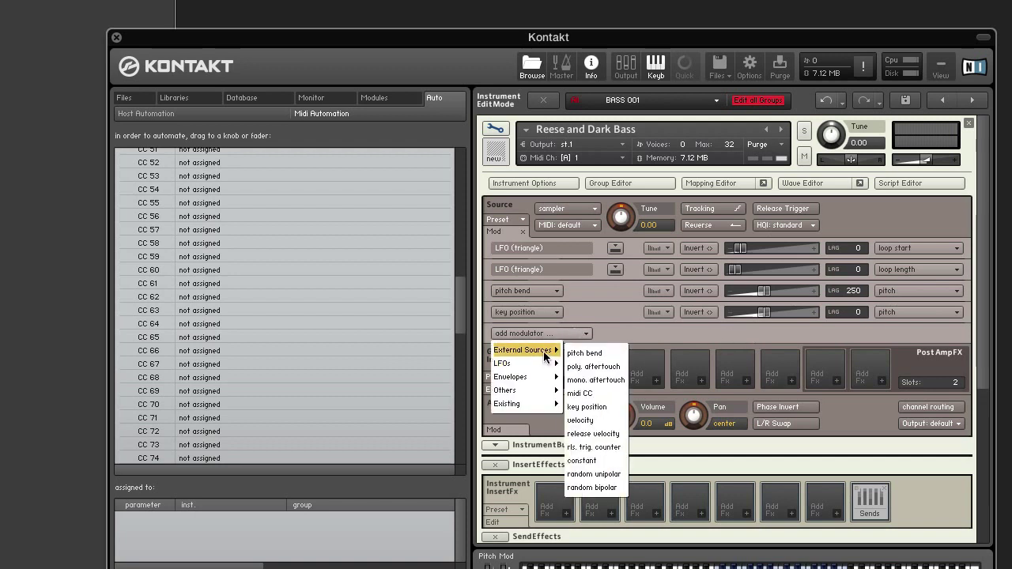
{"action": "left_click", "coordinate": [606, 407]}
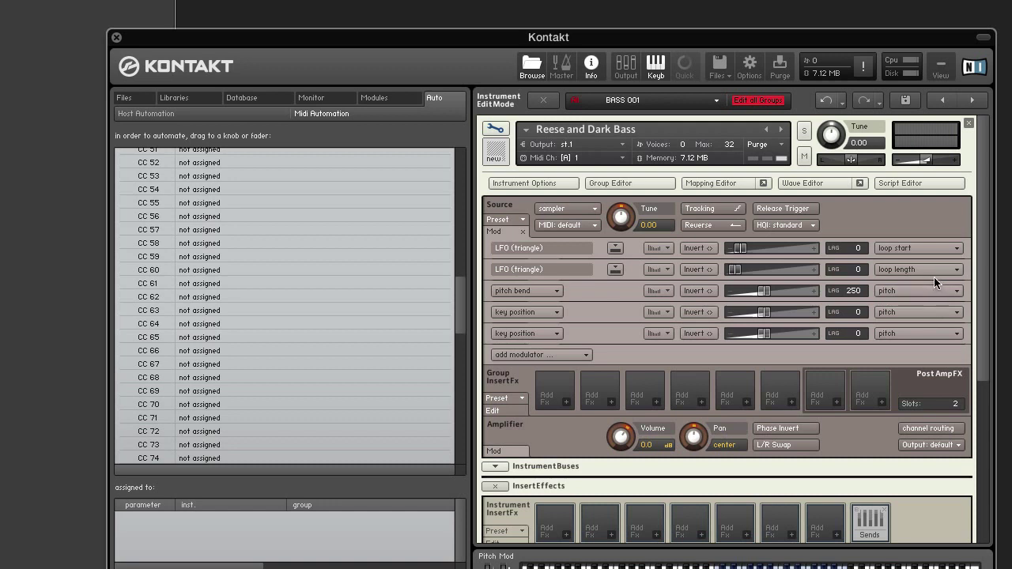
Assign the key position modulators to loop start and sample start, and raise both intensities moderately to the same level.
{"action": "left_click", "coordinate": [929, 311]}
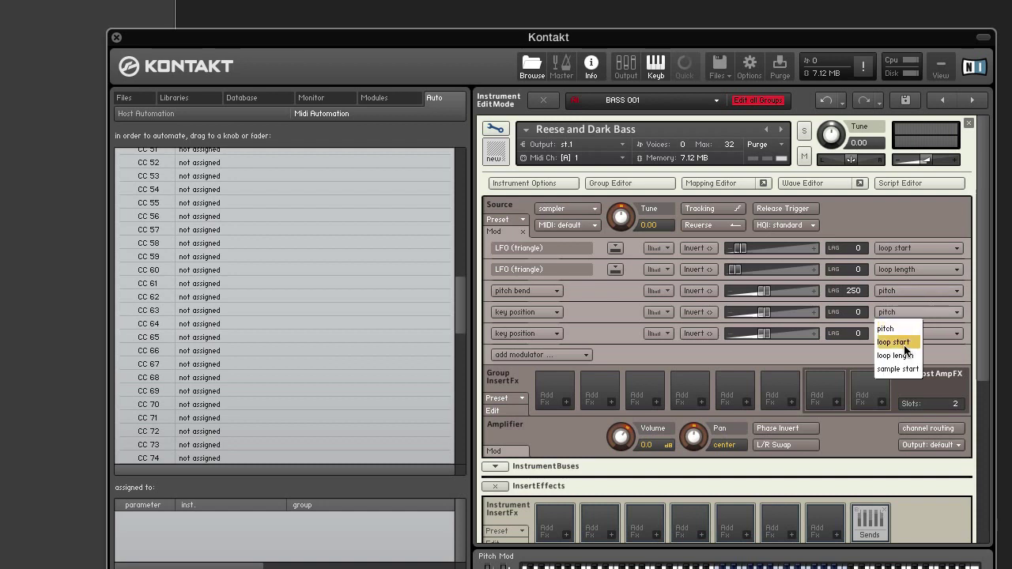
{"action": "left_click", "coordinate": [908, 342]}
{"action": "left_click", "coordinate": [908, 341]}
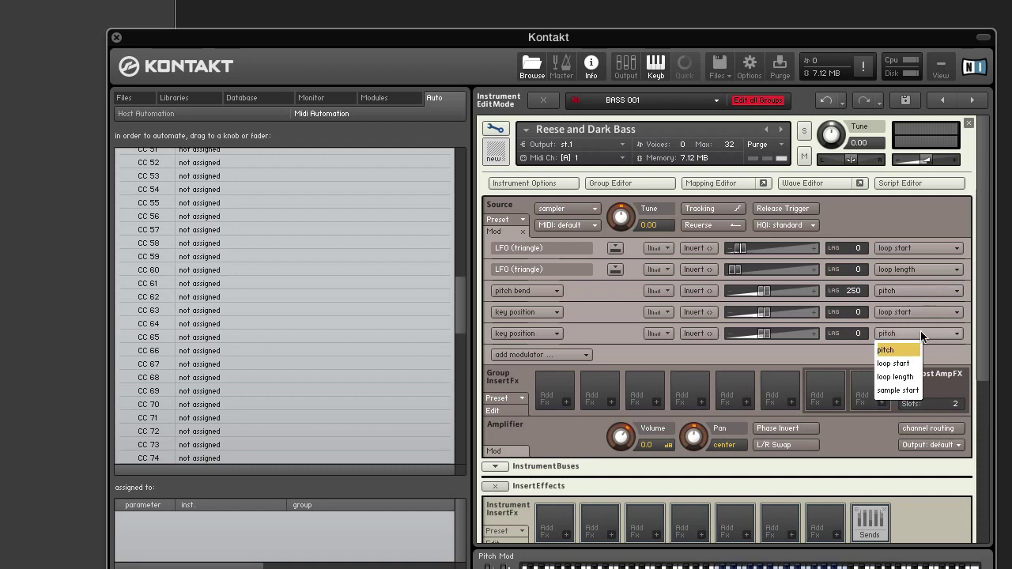
{"action": "left_click", "coordinate": [888, 391]}
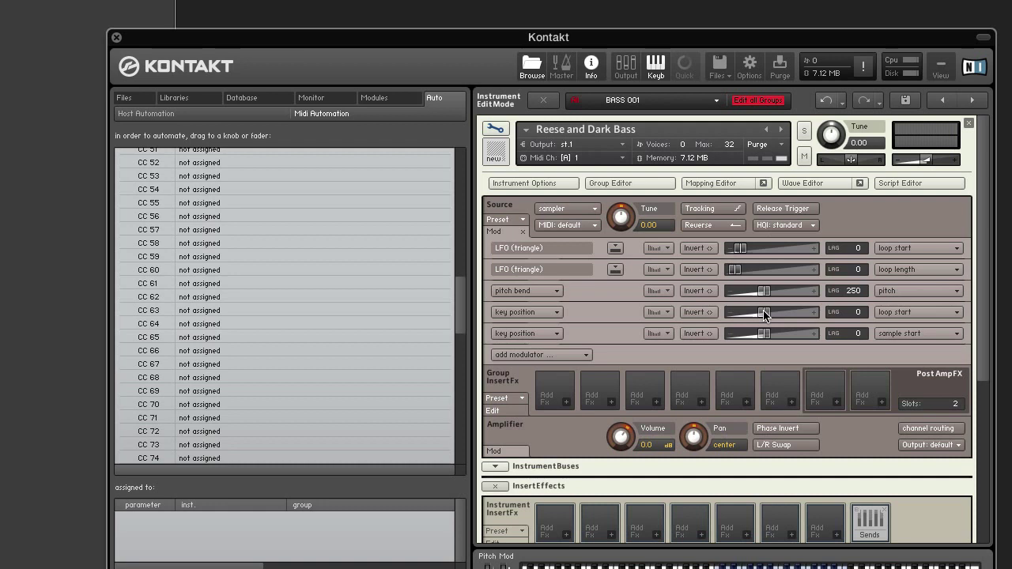
{"action": "mouse_move", "coordinate": [764, 314]}
{"action": "left_click_drag", "start_coordinate": [764, 313], "coordinate": [788, 338]}
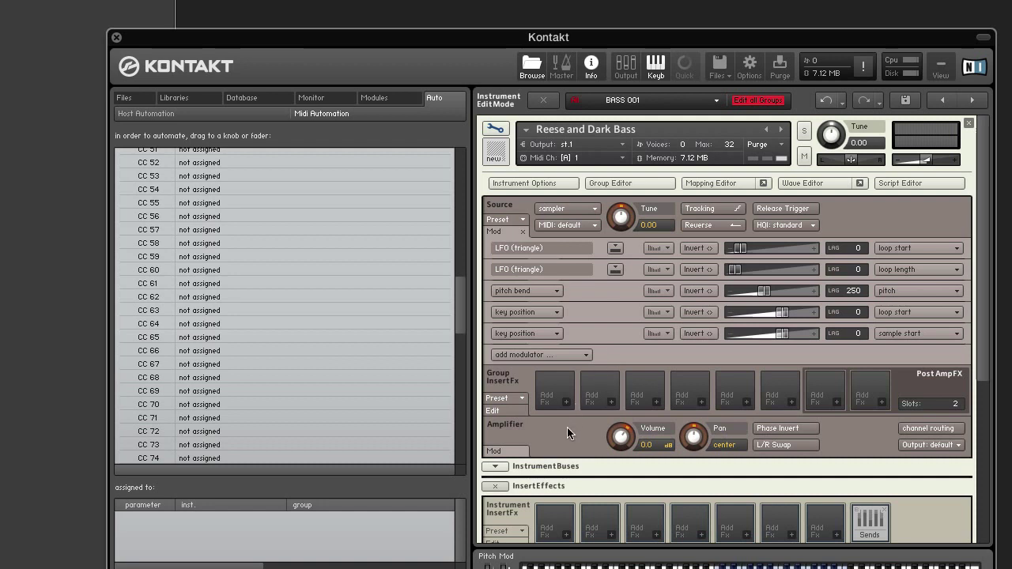
Add three MIDI CC modulators to the source module.
{"action": "left_click", "coordinate": [584, 356]}
{"action": "mouse_move", "coordinate": [549, 372]}
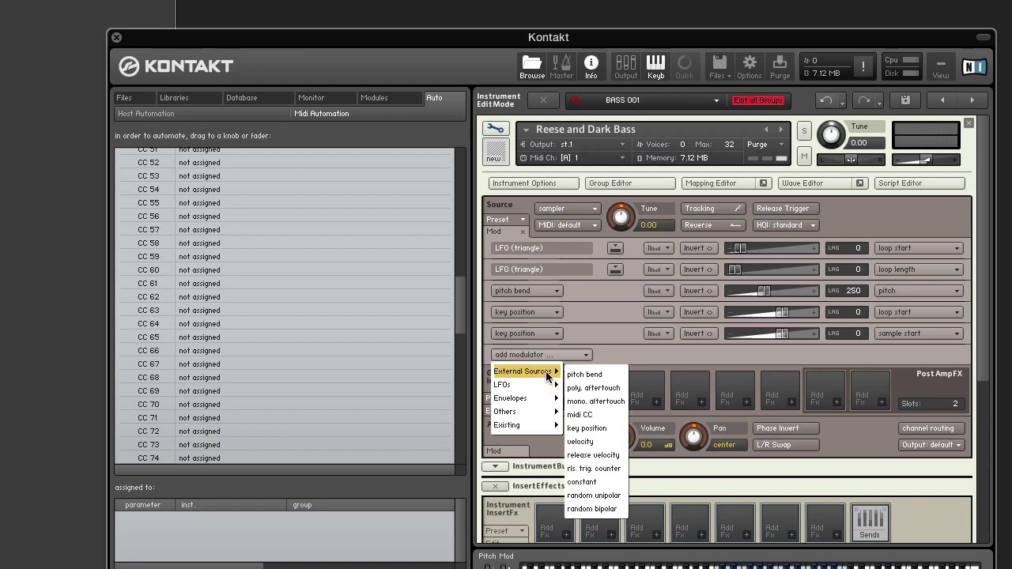
{"action": "left_click", "coordinate": [582, 414]}
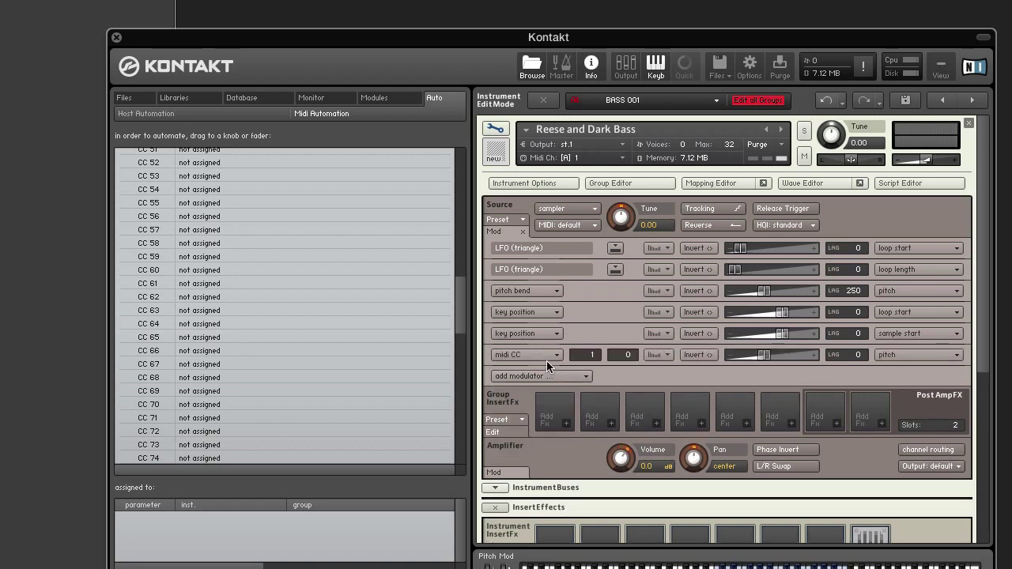
{"action": "left_click", "coordinate": [556, 374]}
{"action": "mouse_move", "coordinate": [548, 393]}
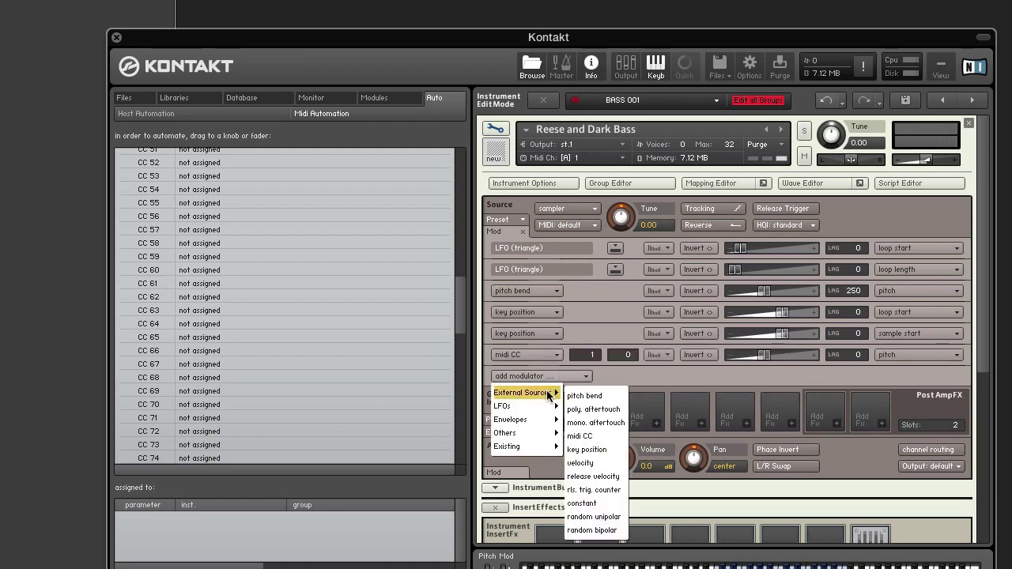
{"action": "left_click", "coordinate": [589, 436]}
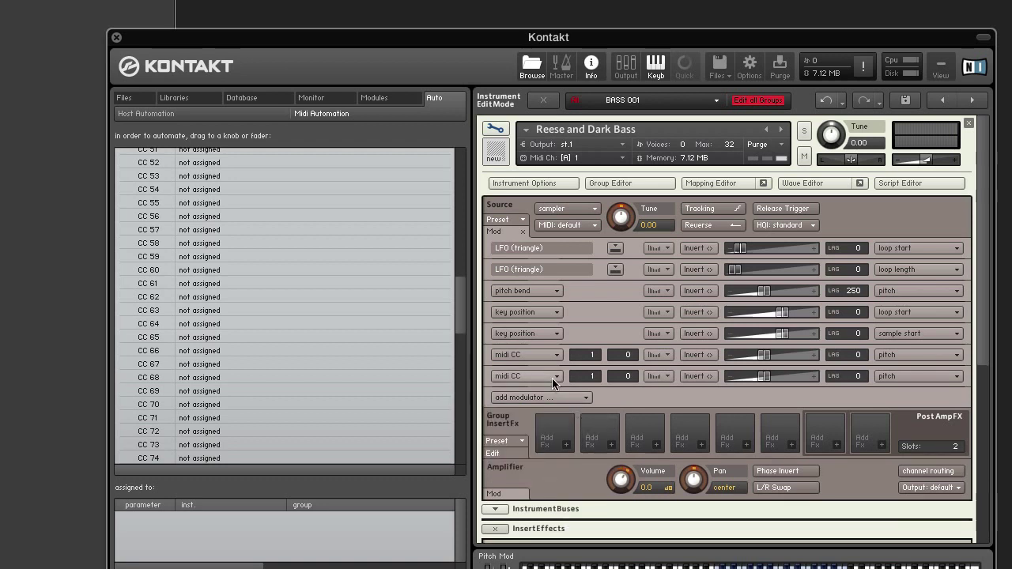
{"action": "left_click", "coordinate": [553, 397]}
{"action": "mouse_move", "coordinate": [545, 414]}
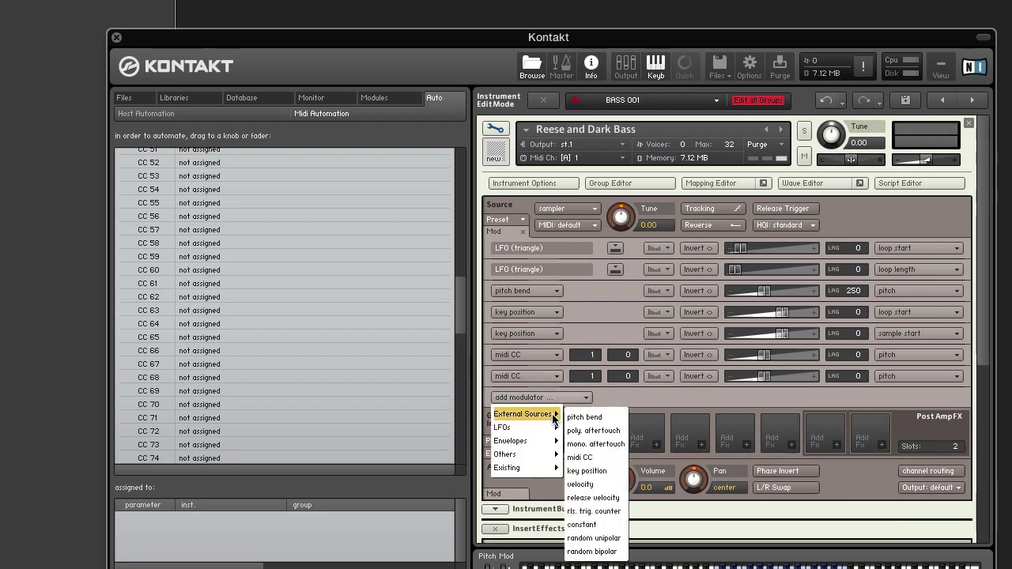
{"action": "left_click", "coordinate": [604, 459]}
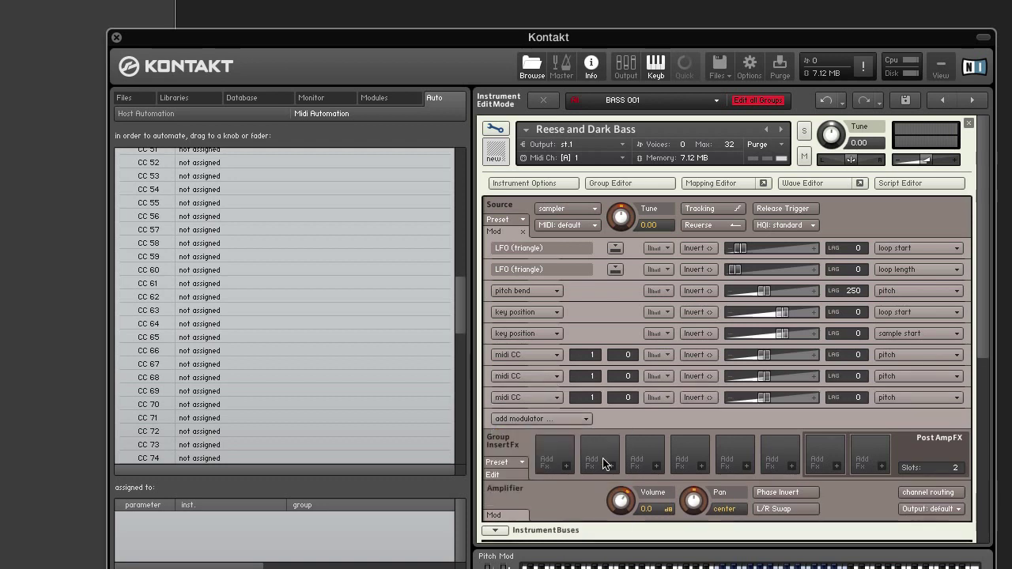
Assign the first MIDI CC modulator to loop start, look through the MIDI controller list, and set its controller number to 74.
{"action": "left_click", "coordinate": [909, 354]}
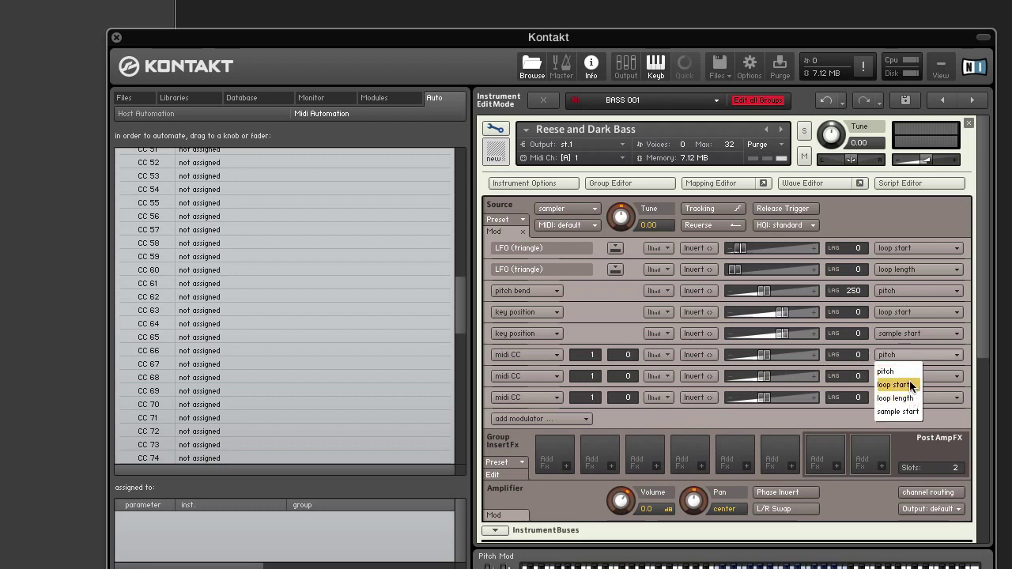
{"action": "left_click", "coordinate": [897, 385]}
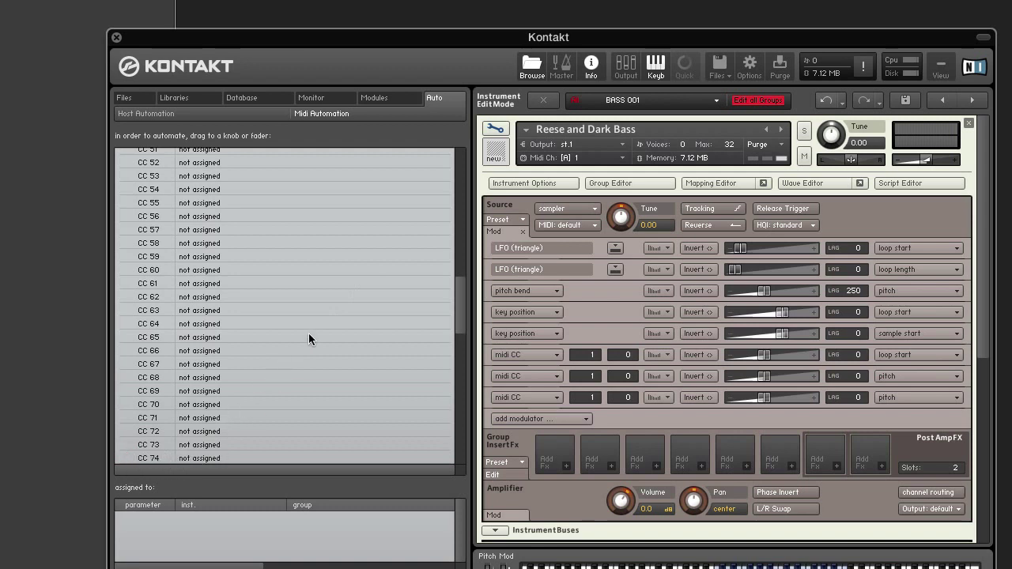
{"action": "scroll", "coordinate": [308, 333], "scroll_direction": "up", "scroll_amount": 15}
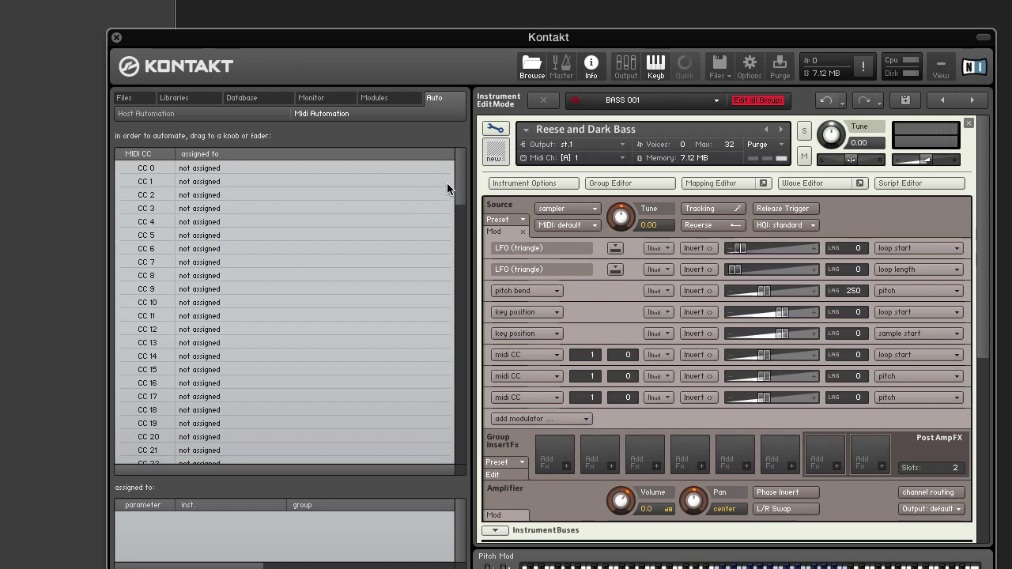
{"action": "scroll", "coordinate": [419, 290], "scroll_direction": "down", "scroll_amount": 20}
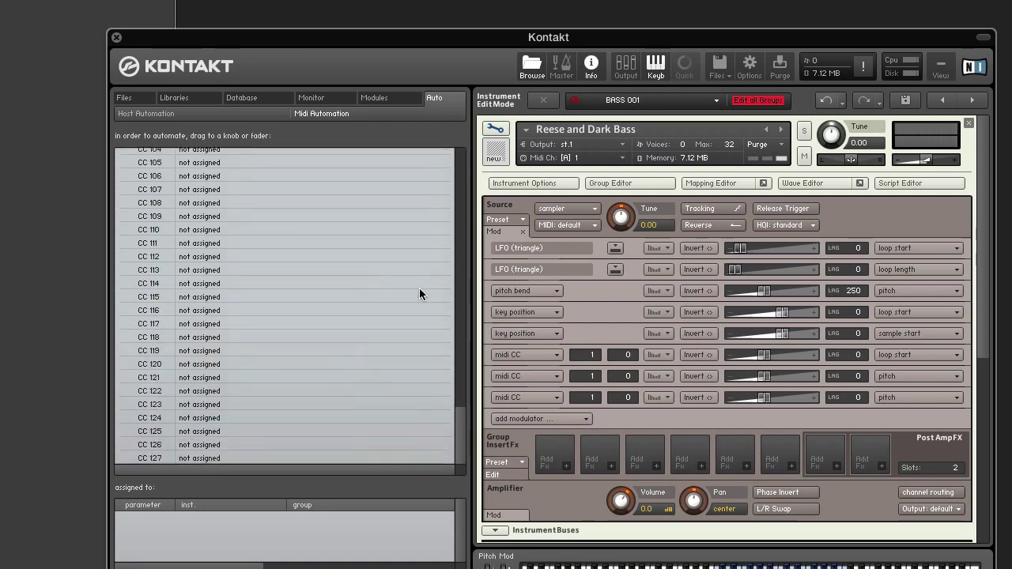
{"action": "scroll", "coordinate": [420, 294], "scroll_direction": "up", "scroll_amount": 3}
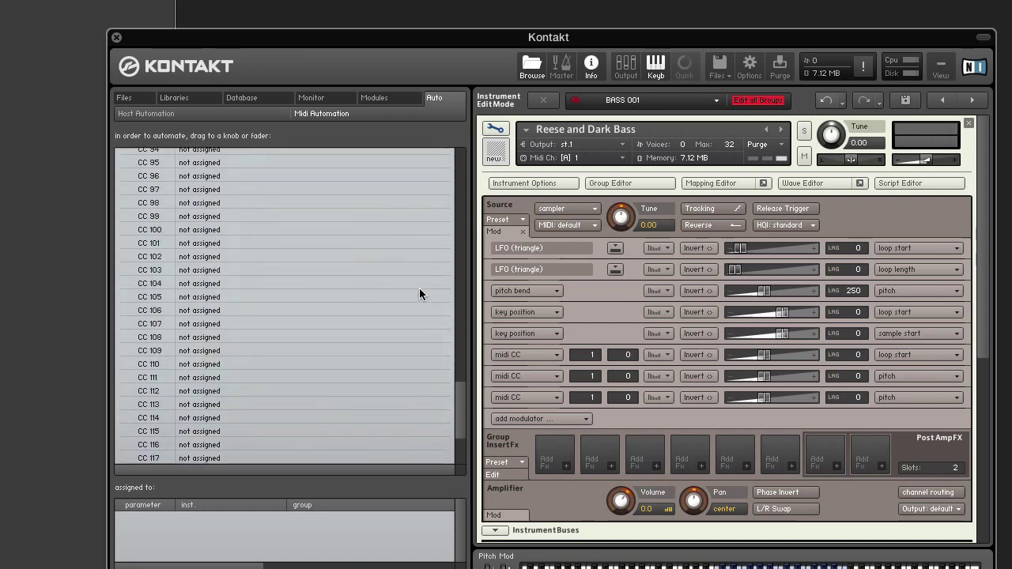
{"action": "scroll", "coordinate": [420, 292], "scroll_direction": "up", "scroll_amount": 20}
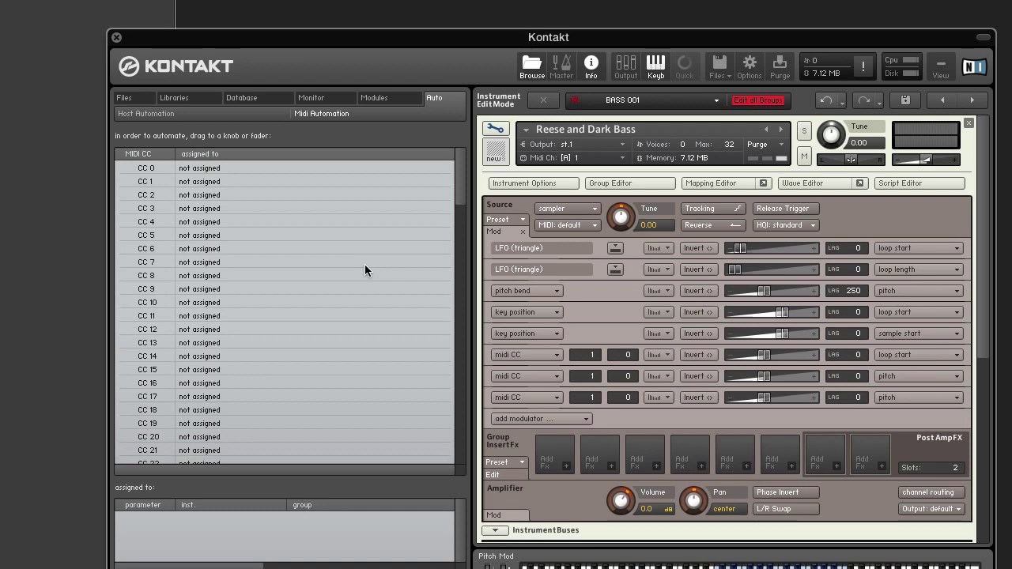
{"action": "scroll", "coordinate": [366, 270], "scroll_direction": "down", "scroll_amount": 10}
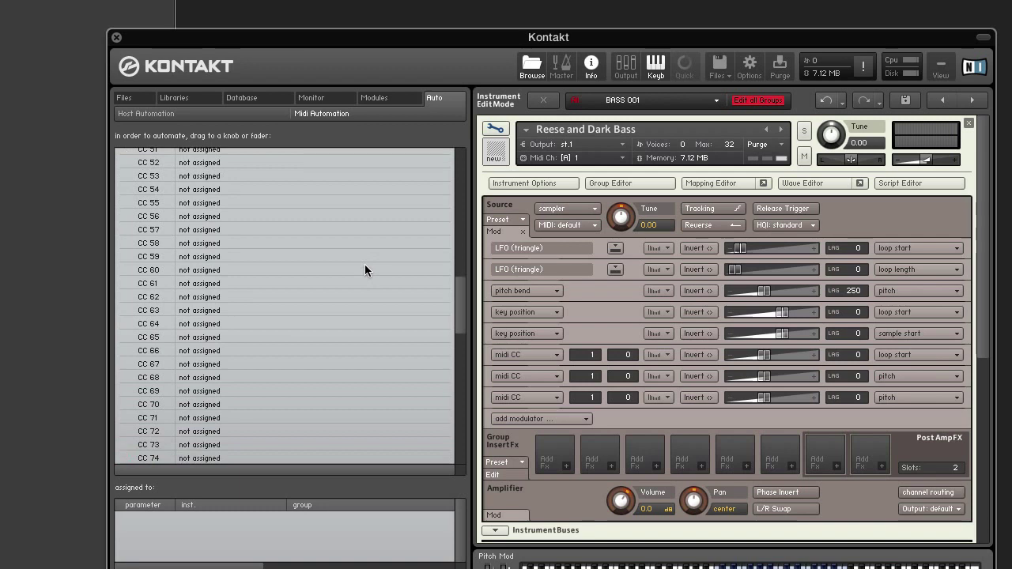
{"action": "double_click", "coordinate": [592, 355]}
{"action": "type", "text": "74"}
{"action": "key", "text": "Return"}
Assign the second MIDI CC modulator to sample start and set its controller number to 74.
{"action": "left_click", "coordinate": [938, 375]}
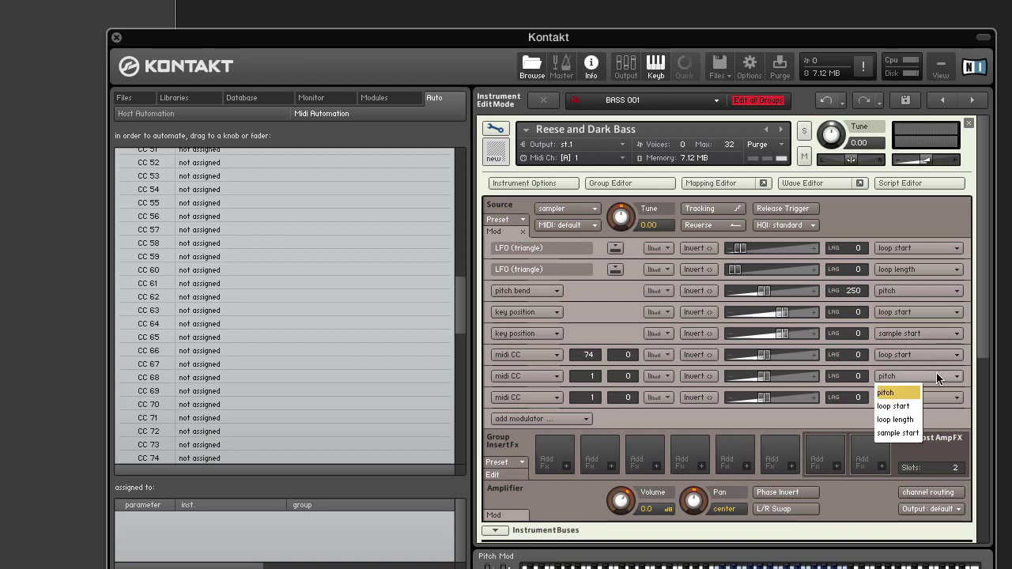
{"action": "left_click", "coordinate": [903, 434]}
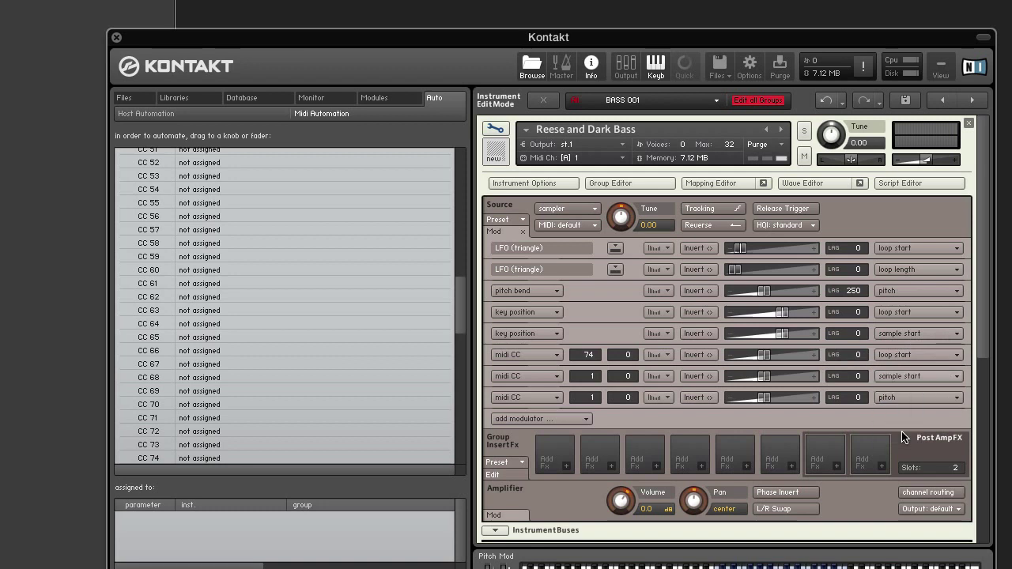
{"action": "double_click", "coordinate": [594, 379]}
{"action": "type", "text": "74"}
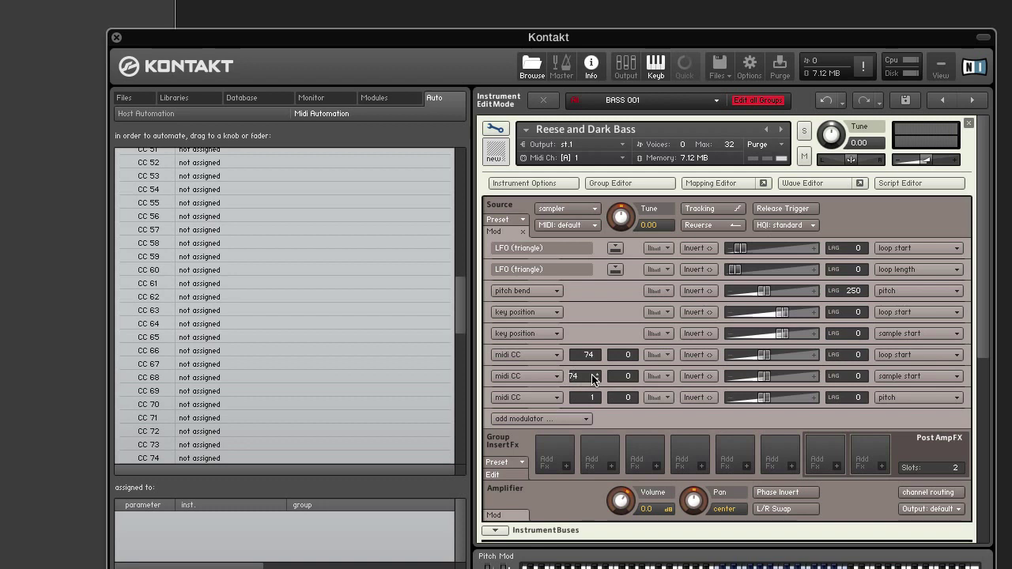
{"action": "key", "text": "Return"}
Set the third MIDI CC modulator's controller number to 73 and assign it to loop length.
{"action": "double_click", "coordinate": [590, 399]}
{"action": "type", "text": "73"}
{"action": "key", "text": "Return"}
{"action": "left_click", "coordinate": [912, 398]}
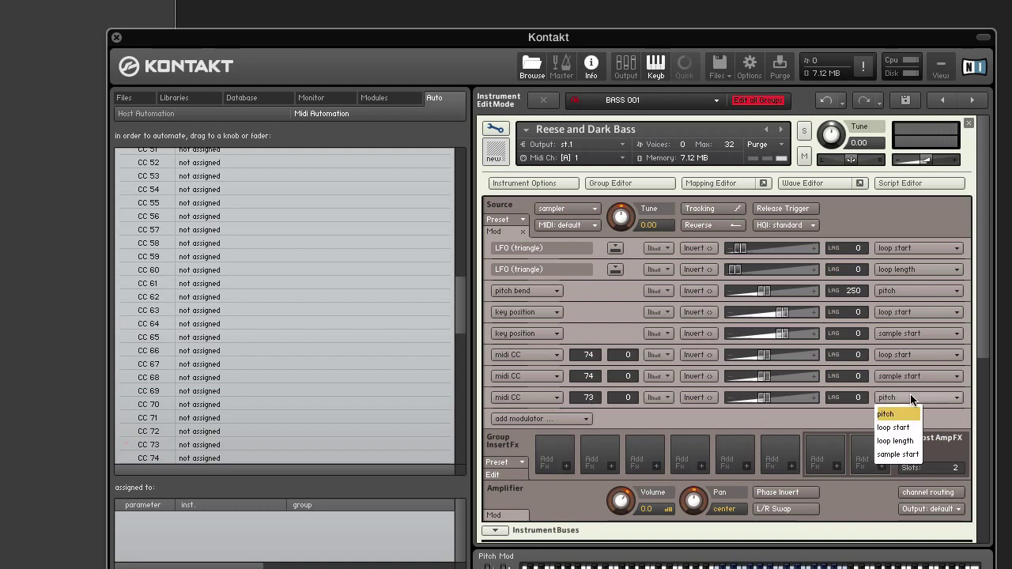
{"action": "left_click", "coordinate": [908, 446]}
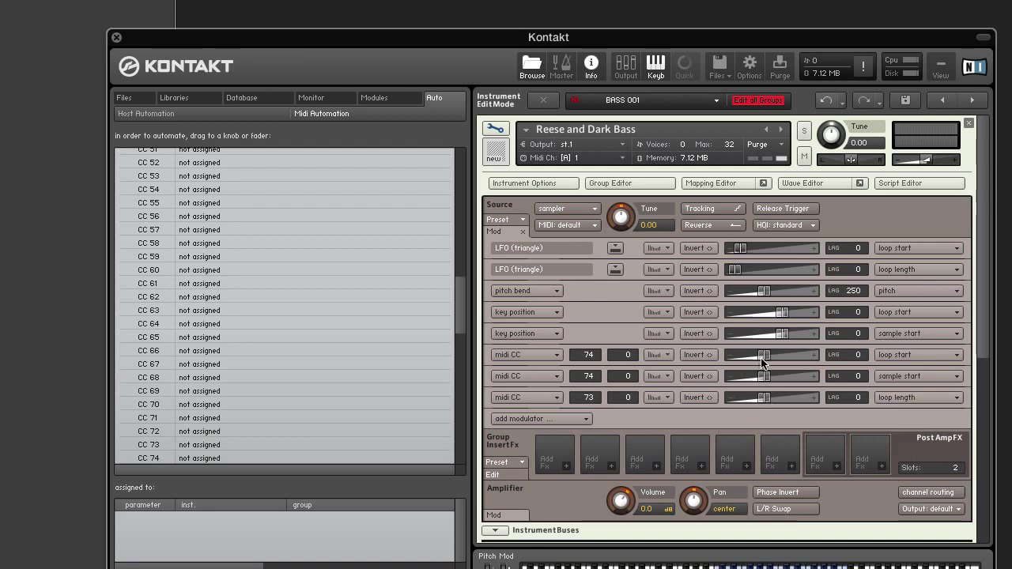
Raise the intensity of both CC 74 modulators slightly and reduce the CC 73 loop length modulator to a small amount.
{"action": "mouse_move", "coordinate": [764, 360]}
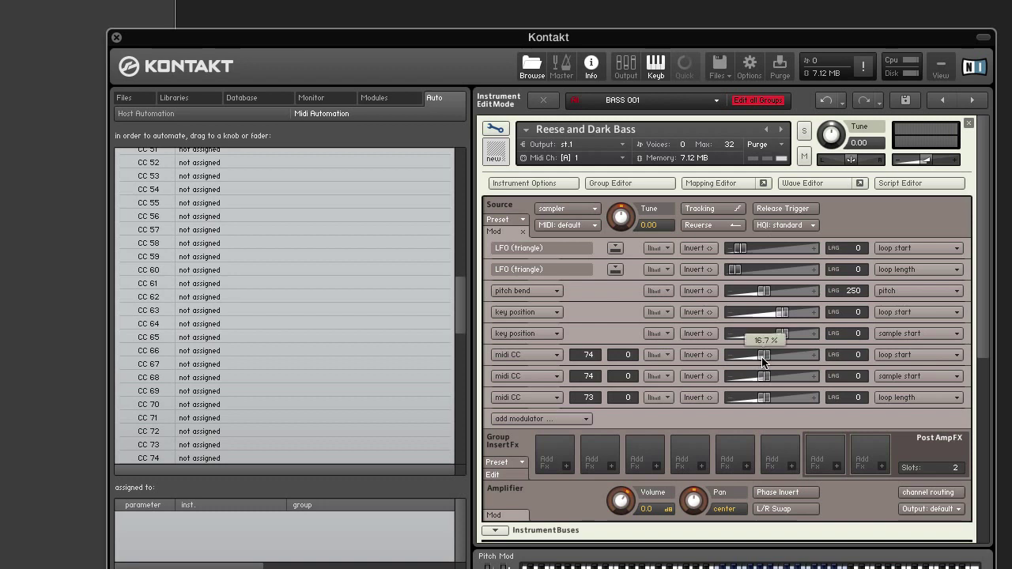
{"action": "left_click_drag", "start_coordinate": [764, 360], "coordinate": [766, 361]}
{"action": "mouse_move", "coordinate": [764, 379]}
{"action": "left_click_drag", "start_coordinate": [764, 380], "coordinate": [778, 381]}
{"action": "left_click_drag", "start_coordinate": [763, 404], "coordinate": [737, 403]}
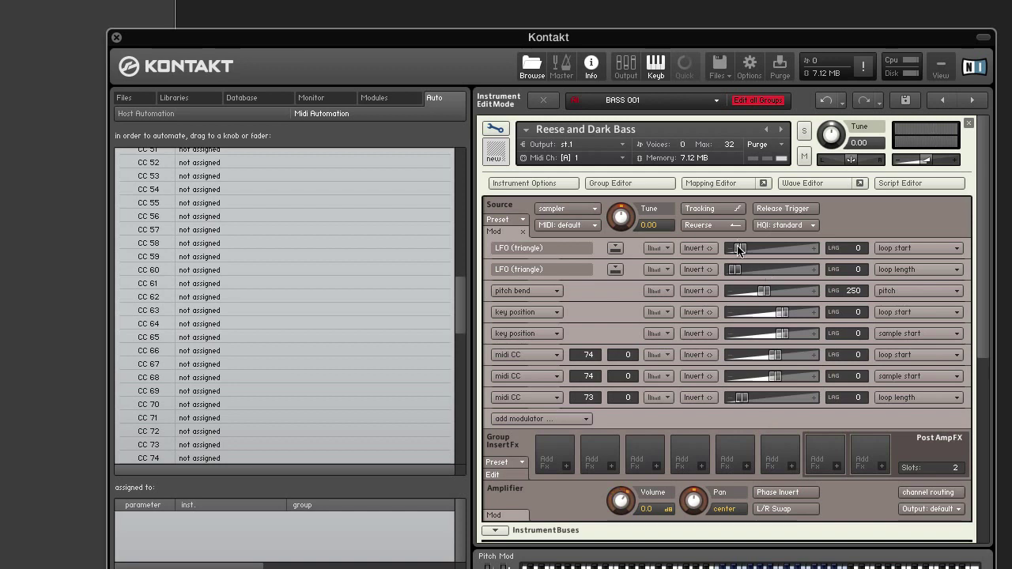
Fine-tune the two triangle LFO modulation amounts for loop start and loop length, keeping both at low intensity.
{"action": "left_click_drag", "start_coordinate": [740, 250], "coordinate": [723, 266]}
{"action": "mouse_move", "coordinate": [734, 254]}
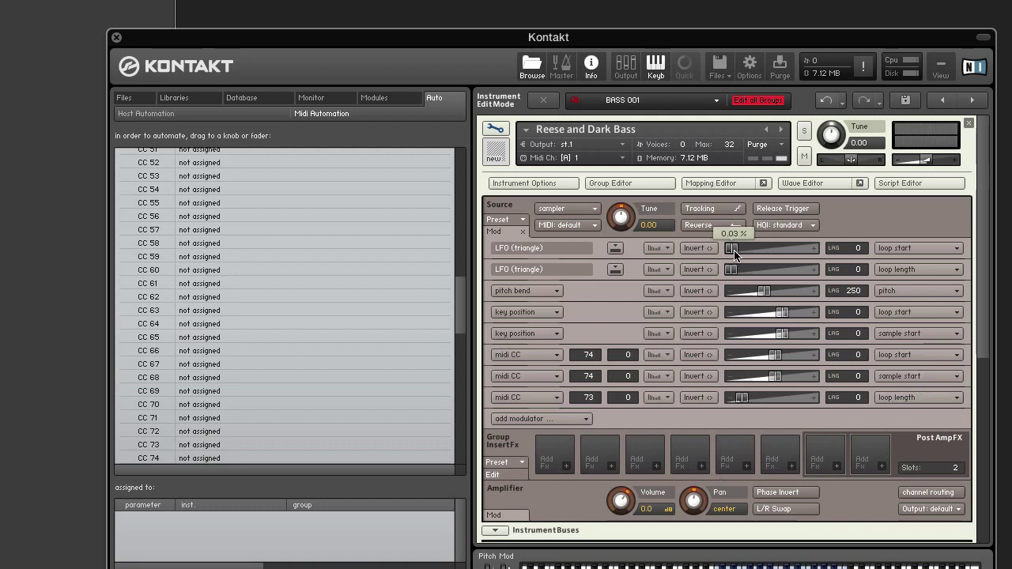
{"action": "left_click_drag", "start_coordinate": [734, 253], "coordinate": [741, 256]}
{"action": "left_click_drag", "start_coordinate": [741, 254], "coordinate": [745, 255]}
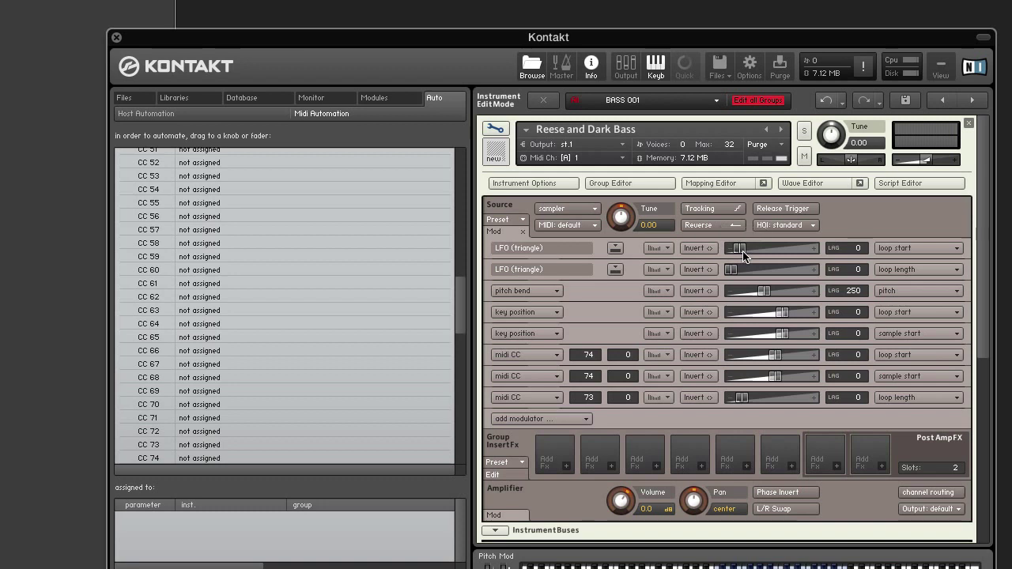
{"action": "left_click", "coordinate": [730, 273]}
{"action": "left_click_drag", "start_coordinate": [730, 273], "coordinate": [733, 274]}
Add a Saturation effect to the first group insert slot and set its saturation to 33.4%.
{"action": "scroll", "coordinate": [715, 436], "scroll_direction": "down", "scroll_amount": 3}
{"action": "scroll", "coordinate": [716, 436], "scroll_direction": "down", "scroll_amount": 6}
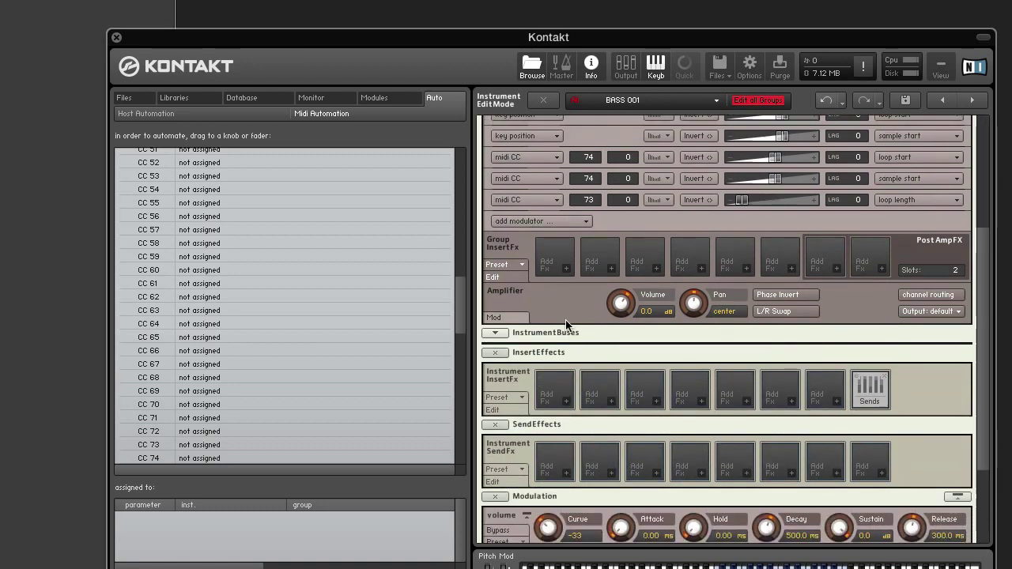
{"action": "scroll", "coordinate": [565, 320], "scroll_direction": "down", "scroll_amount": 1}
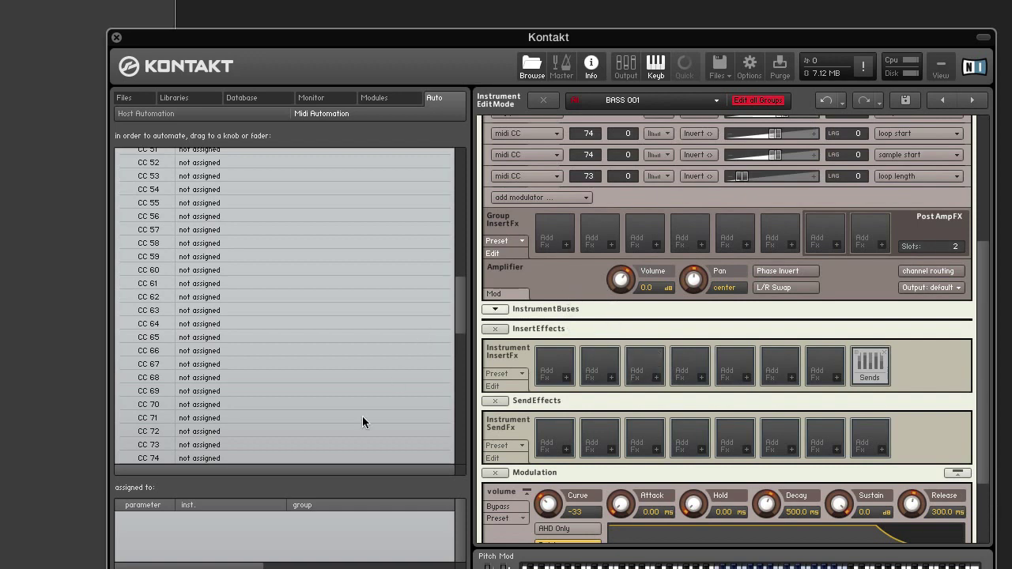
{"action": "scroll", "coordinate": [335, 451], "scroll_direction": "down", "scroll_amount": 1}
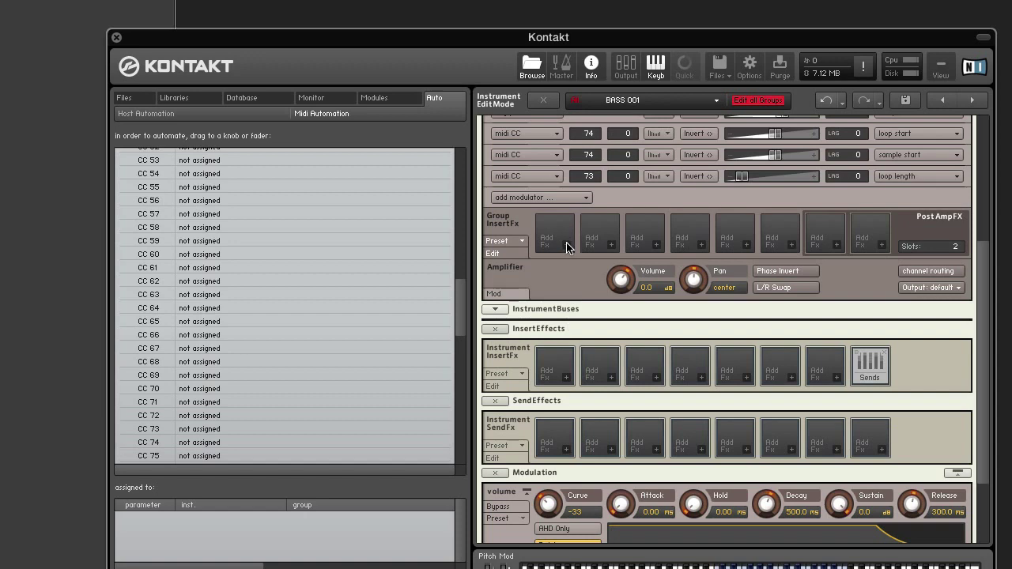
{"action": "scroll", "coordinate": [566, 247], "scroll_direction": "up", "scroll_amount": 5}
{"action": "scroll", "coordinate": [567, 242], "scroll_direction": "down", "scroll_amount": 5}
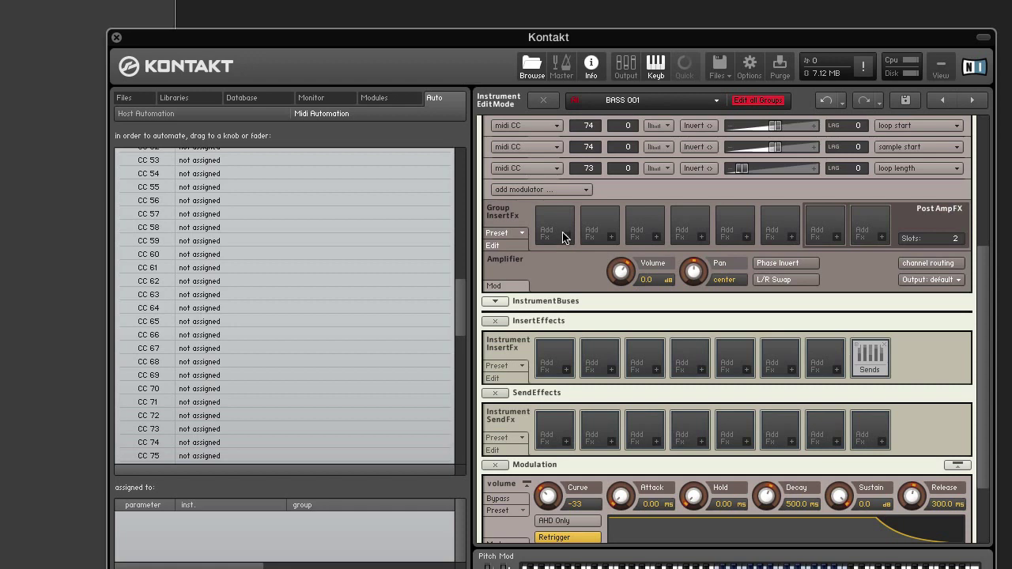
{"action": "left_click", "coordinate": [566, 238]}
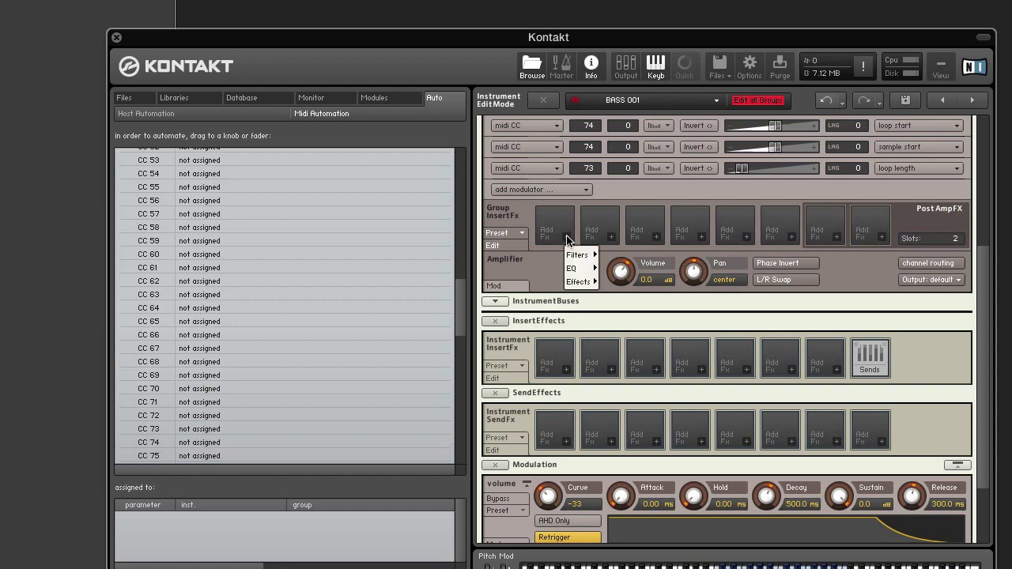
{"action": "mouse_move", "coordinate": [584, 283]}
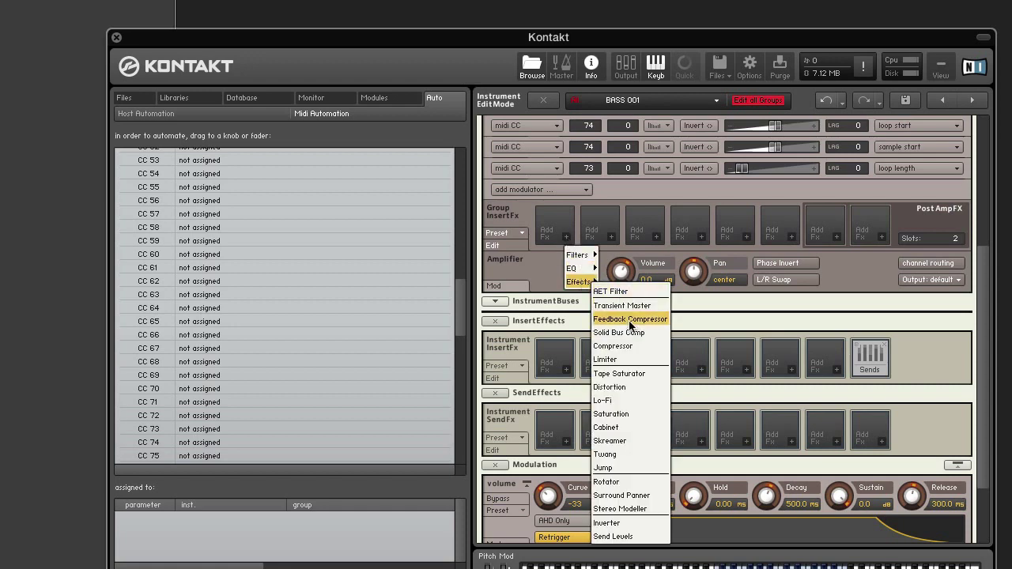
{"action": "left_click", "coordinate": [644, 416]}
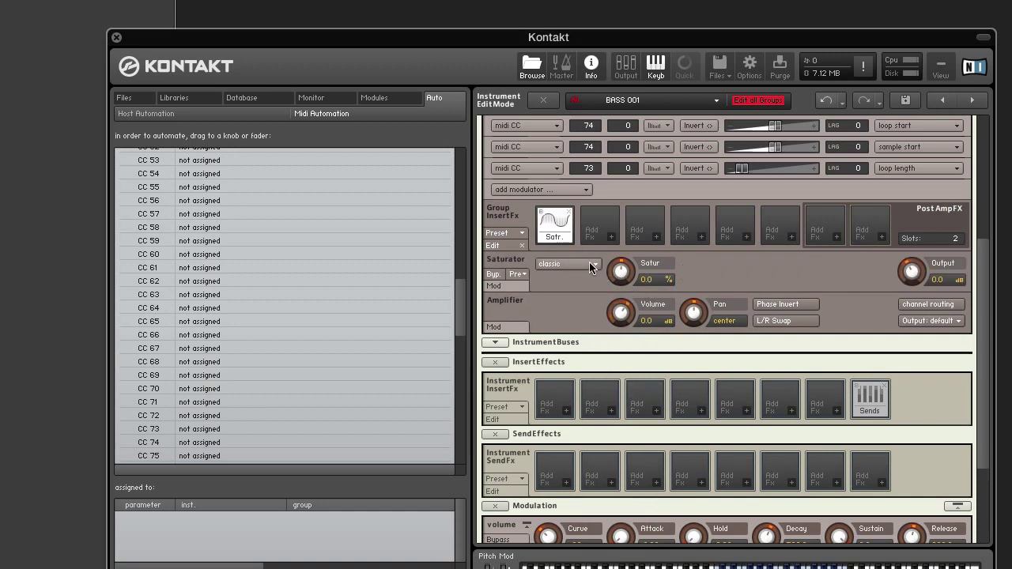
{"action": "left_click_drag", "start_coordinate": [624, 276], "coordinate": [619, 240]}
Add a Pro 53 low-pass filter to the second group insert slot, after the saturator.
{"action": "scroll", "coordinate": [735, 271], "scroll_direction": "up", "scroll_amount": 5}
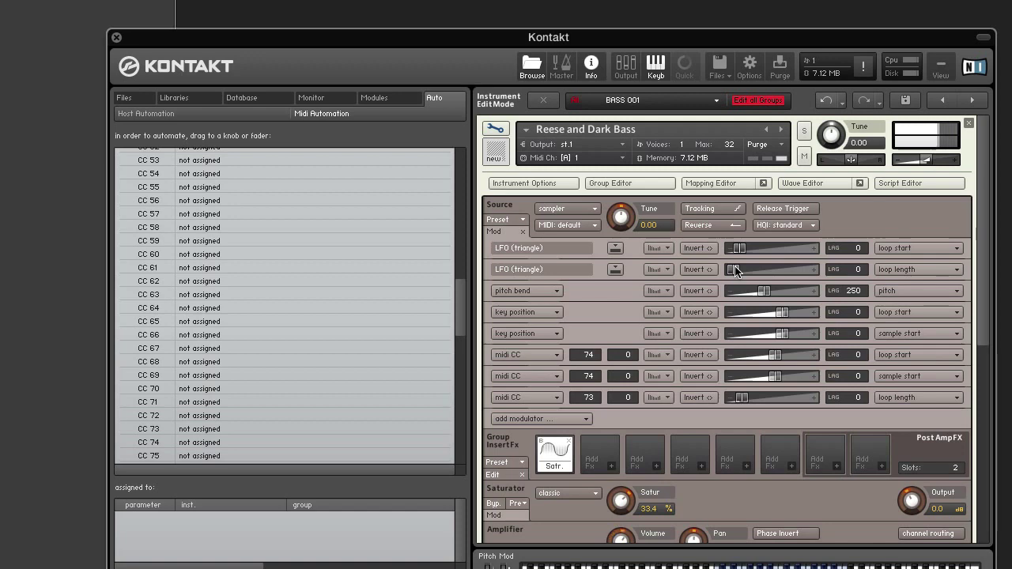
{"action": "scroll", "coordinate": [735, 271], "scroll_direction": "down", "scroll_amount": 5}
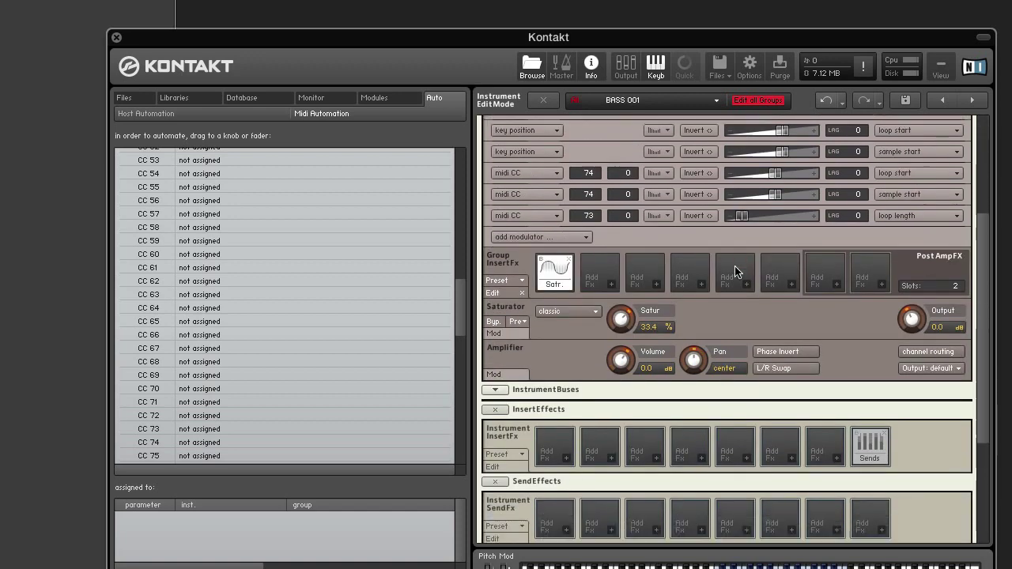
{"action": "left_click", "coordinate": [608, 276]}
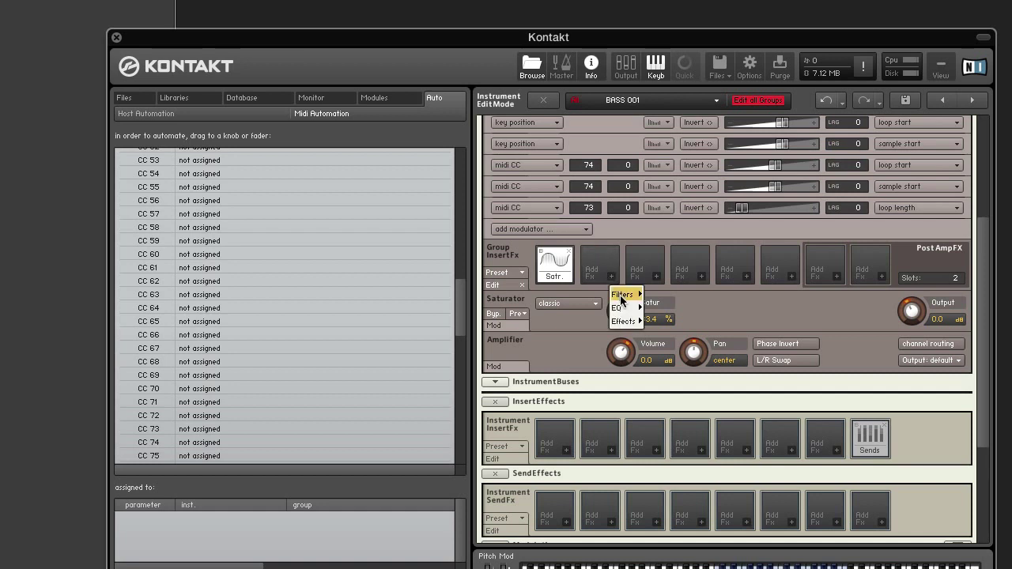
{"action": "mouse_move", "coordinate": [628, 328]}
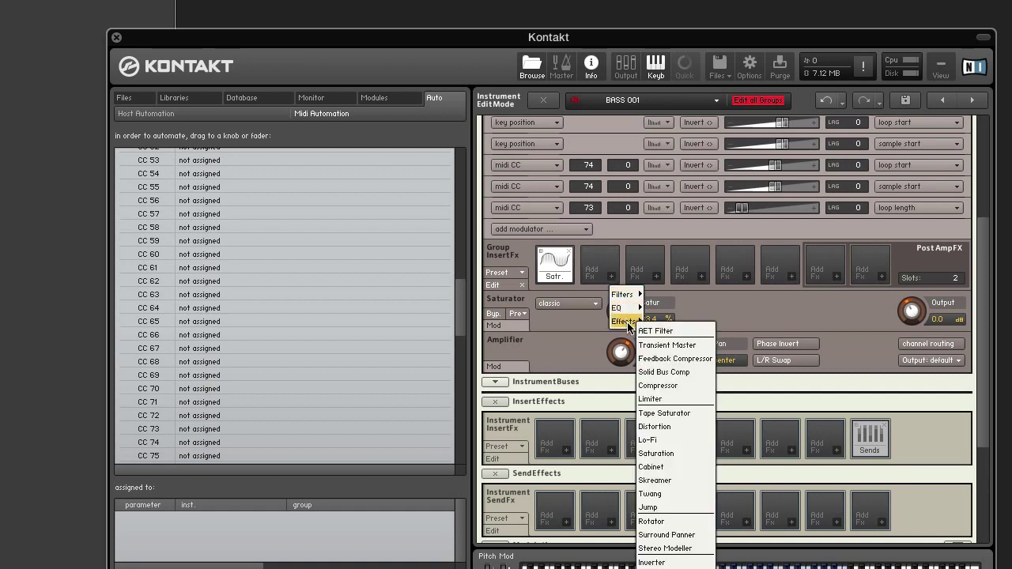
{"action": "mouse_move", "coordinate": [633, 294]}
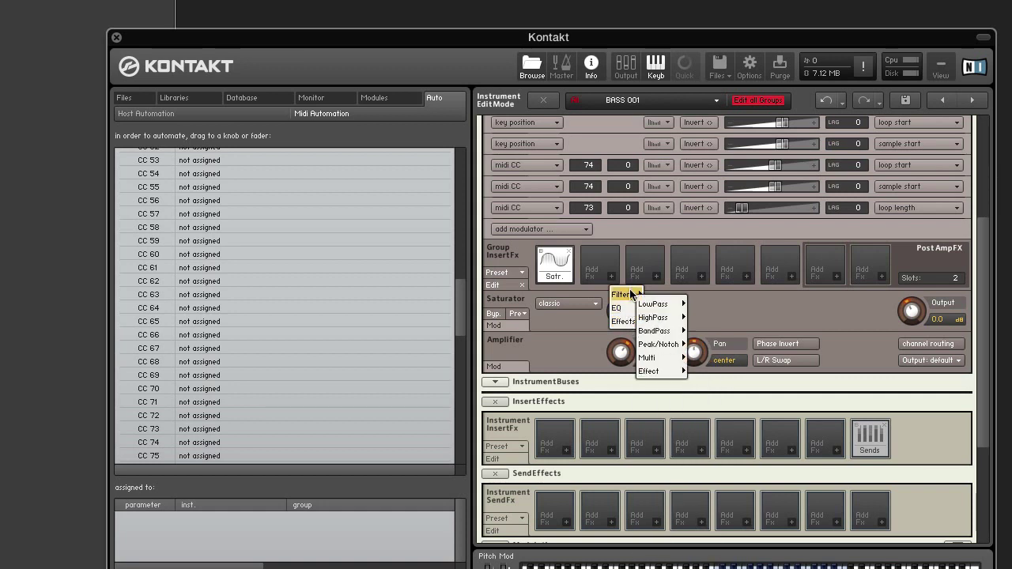
{"action": "mouse_move", "coordinate": [663, 304]}
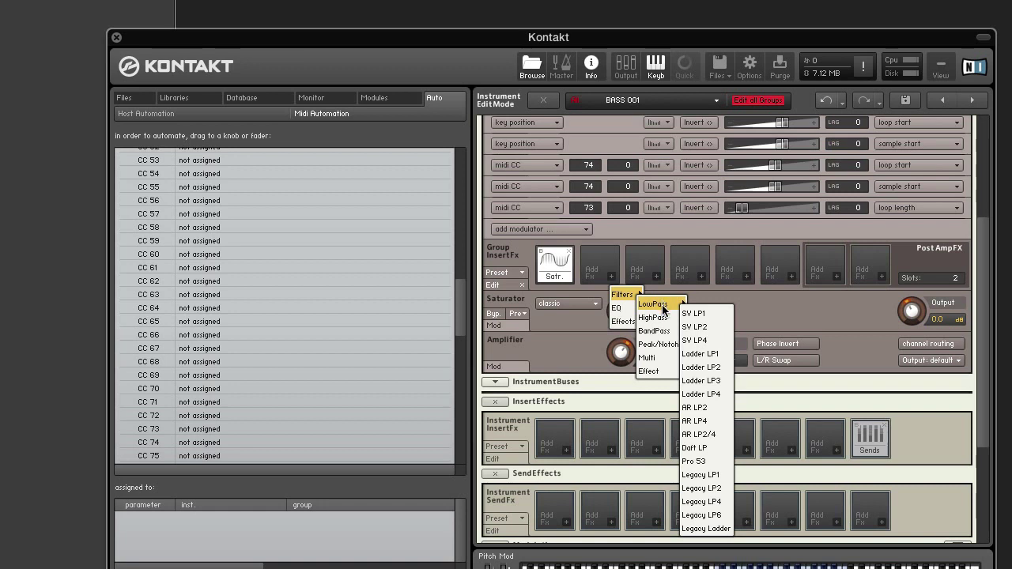
{"action": "left_click", "coordinate": [714, 461]}
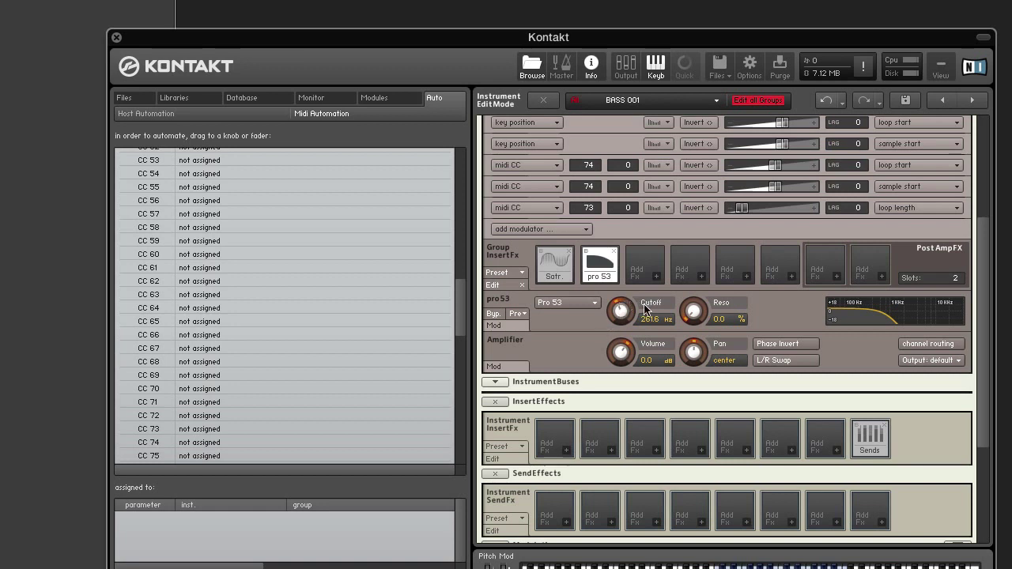
Set the Pro 53 filter's cutoff to 1.9 kHz and its resonance to about 85%.
{"action": "left_click_drag", "start_coordinate": [625, 316], "coordinate": [621, 390]}
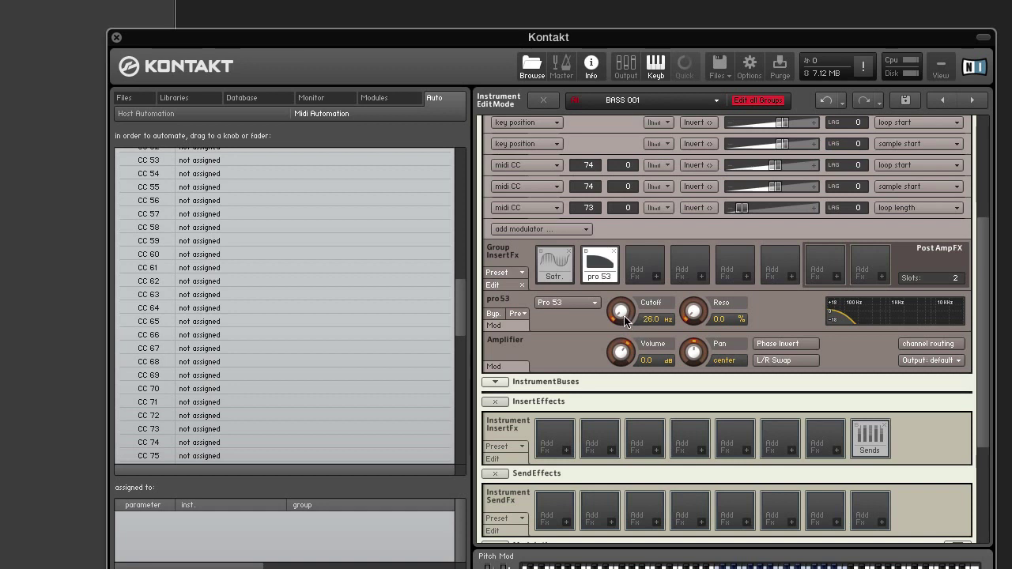
{"action": "left_click_drag", "start_coordinate": [623, 316], "coordinate": [616, 189]}
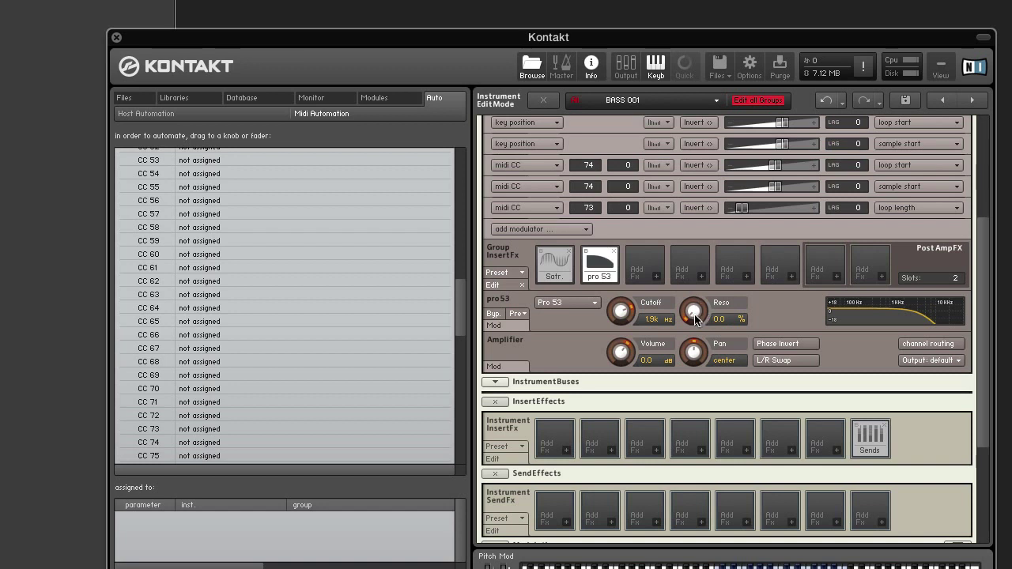
{"action": "left_click_drag", "start_coordinate": [695, 316], "coordinate": [690, 166]}
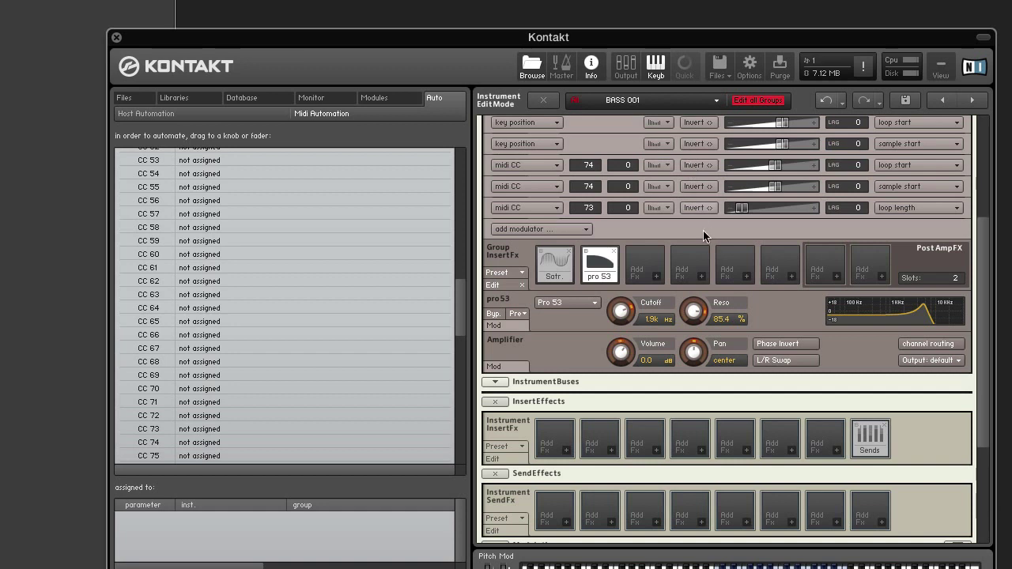
{"action": "left_click_drag", "start_coordinate": [695, 314], "coordinate": [693, 313]}
Add a Lo-Fi effect to the third group insert slot and set it to 12.0 bits and a 32.5 kHz sample rate.
{"action": "left_click", "coordinate": [656, 277]}
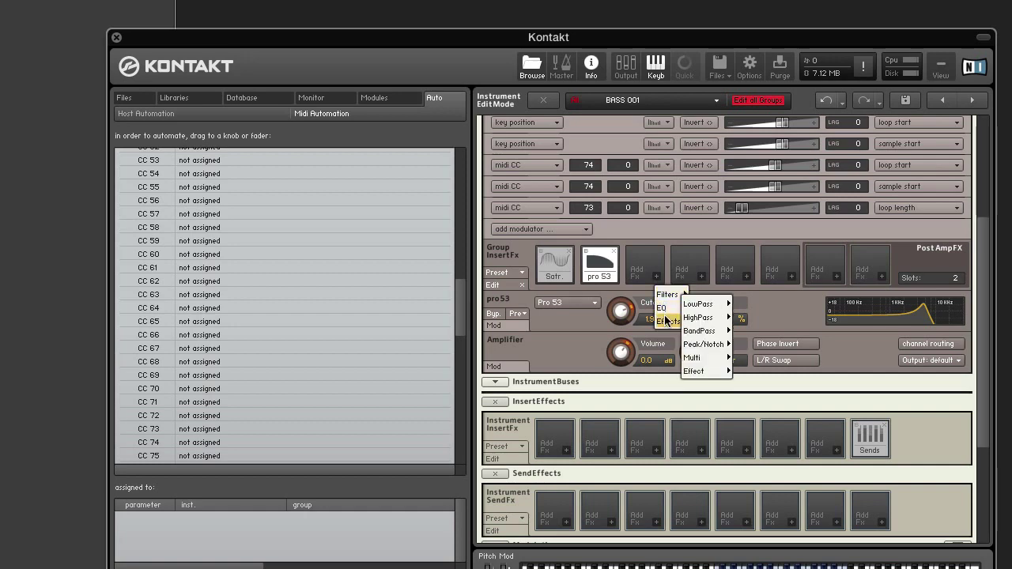
{"action": "mouse_move", "coordinate": [667, 320]}
{"action": "left_click", "coordinate": [734, 440]}
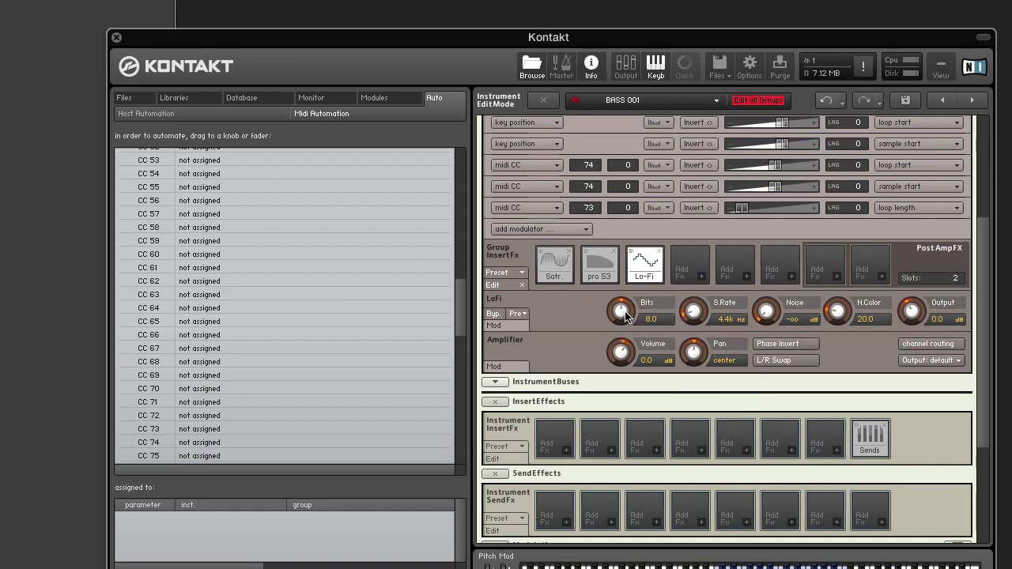
{"action": "left_click_drag", "start_coordinate": [626, 315], "coordinate": [624, 267]}
{"action": "left_click_drag", "start_coordinate": [693, 313], "coordinate": [675, 222]}
{"action": "left_click_drag", "start_coordinate": [698, 315], "coordinate": [693, 294]}
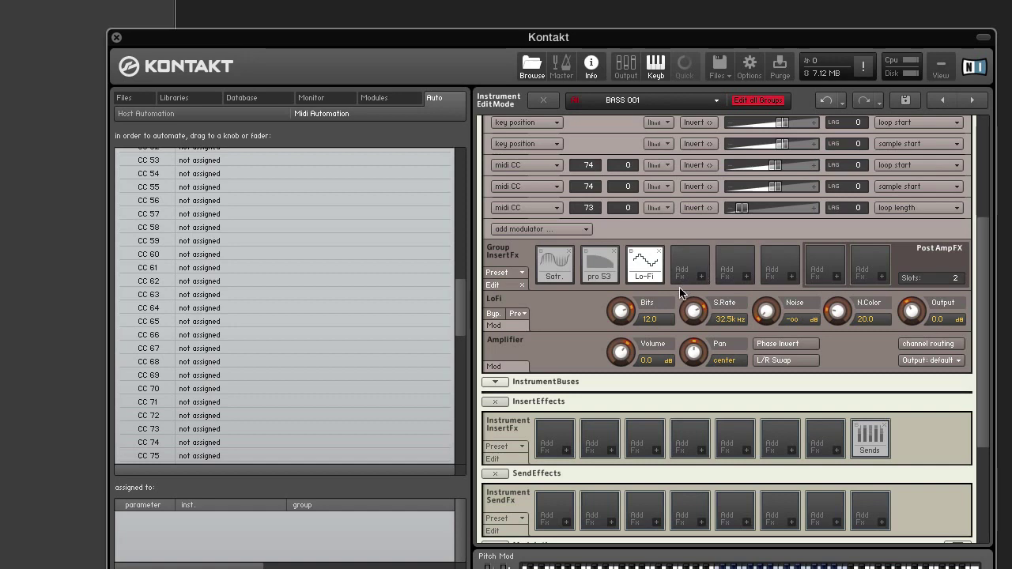
Add a Compressor to the fourth group insert slot with ratio 1:25.0, attack 7.0 ms, release 50.0 ms and output 10.2 dB.
{"action": "left_click", "coordinate": [700, 274]}
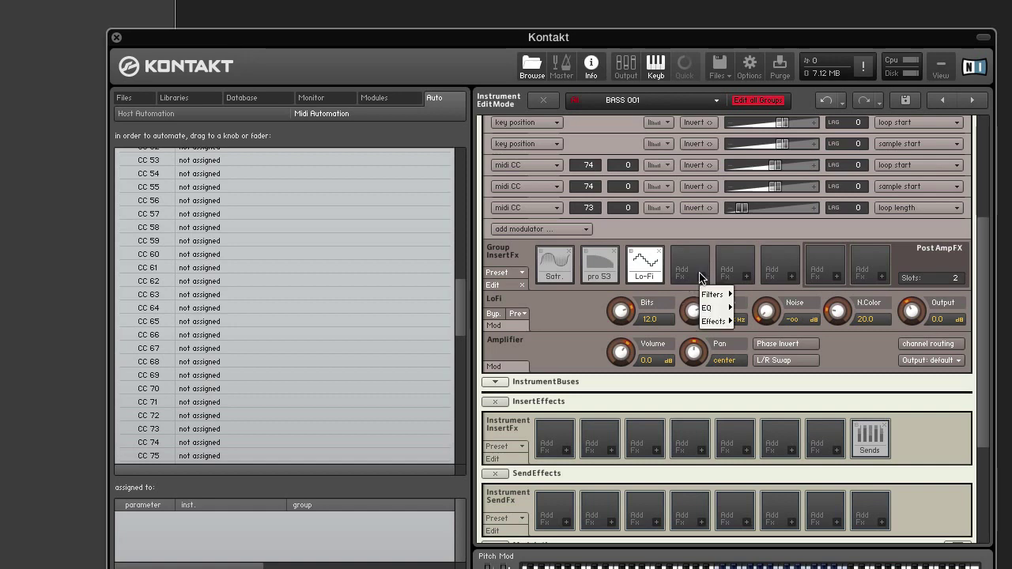
{"action": "mouse_move", "coordinate": [714, 322]}
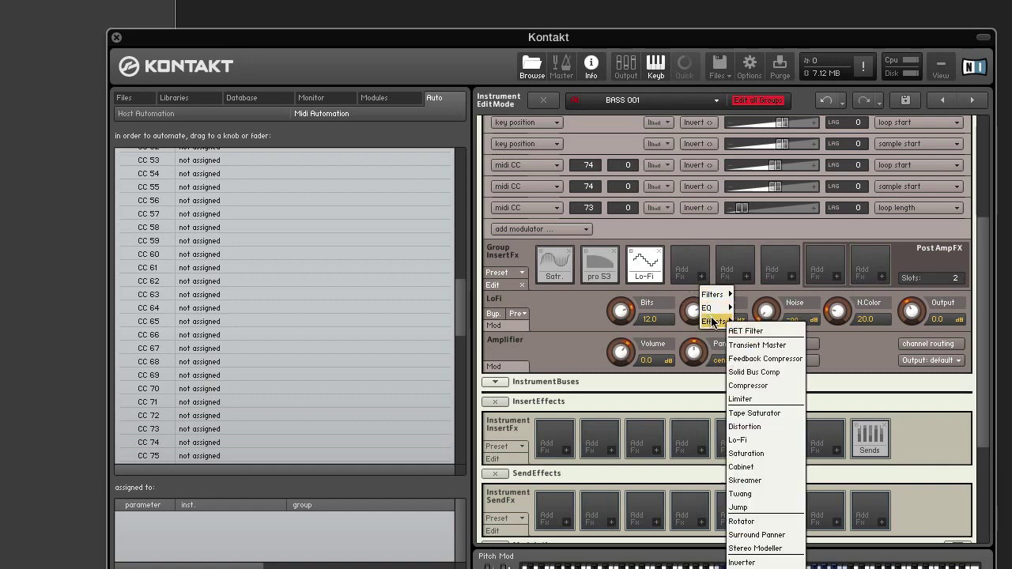
{"action": "left_click", "coordinate": [769, 385]}
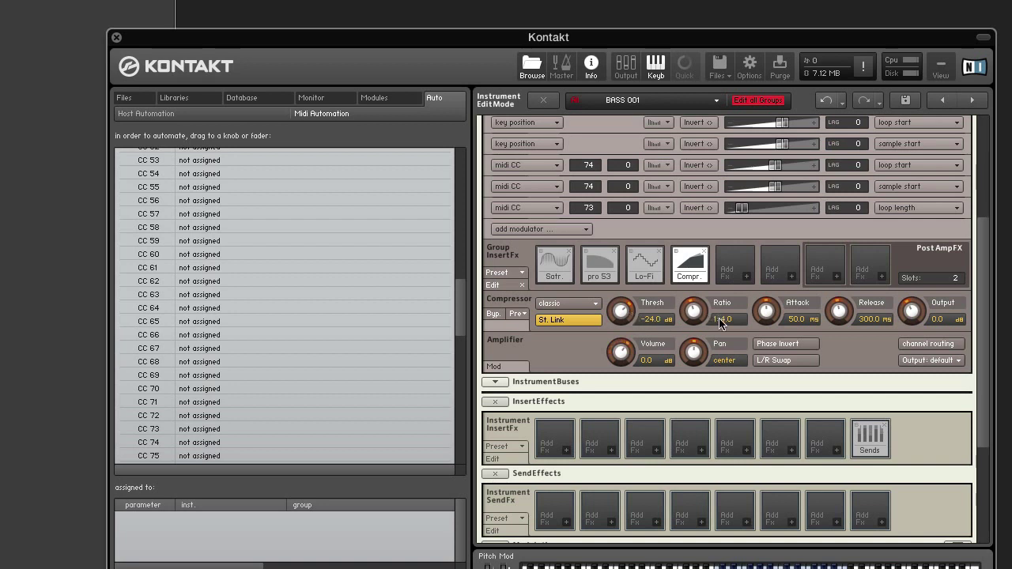
{"action": "left_click_drag", "start_coordinate": [719, 317], "coordinate": [685, 221]}
{"action": "left_click_drag", "start_coordinate": [766, 316], "coordinate": [760, 367]}
{"action": "left_click_drag", "start_coordinate": [845, 315], "coordinate": [833, 399]}
{"action": "left_click_drag", "start_coordinate": [920, 314], "coordinate": [911, 312]}
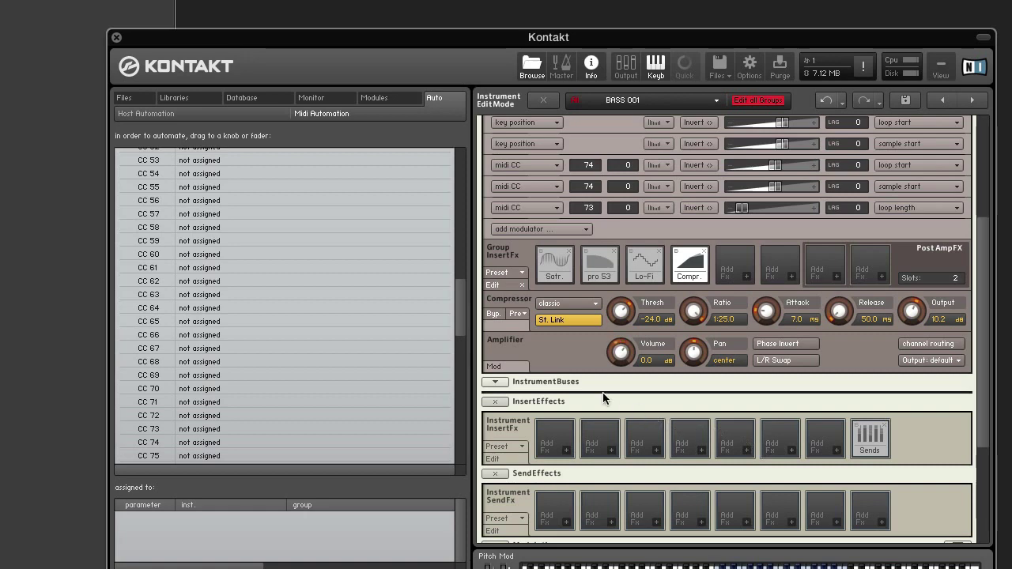
{"action": "scroll", "coordinate": [602, 393], "scroll_direction": "down", "scroll_amount": 1}
{"action": "scroll", "coordinate": [603, 395], "scroll_direction": "down", "scroll_amount": 10}
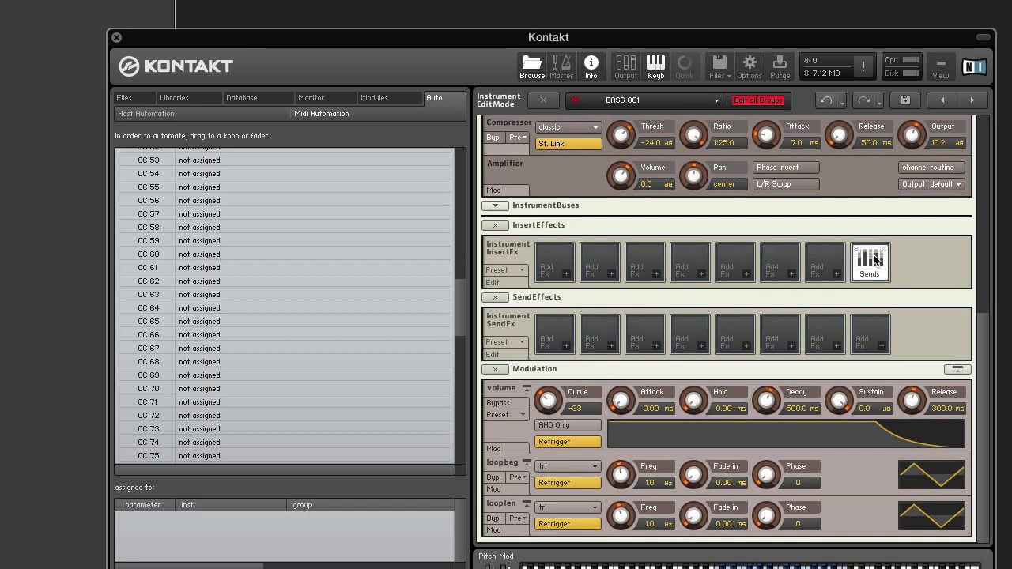
{"action": "left_click", "coordinate": [837, 274]}
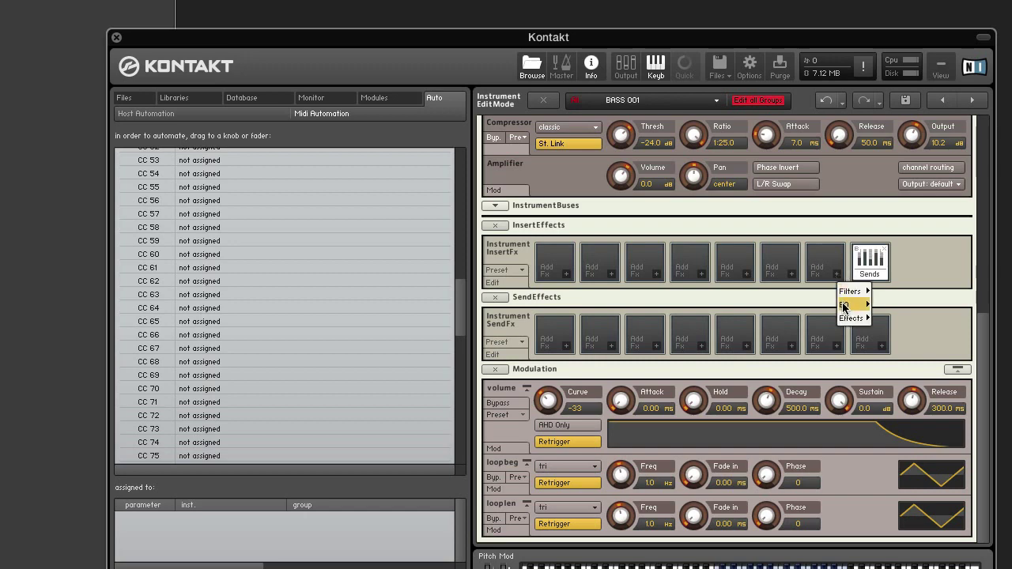
{"action": "mouse_move", "coordinate": [851, 318]}
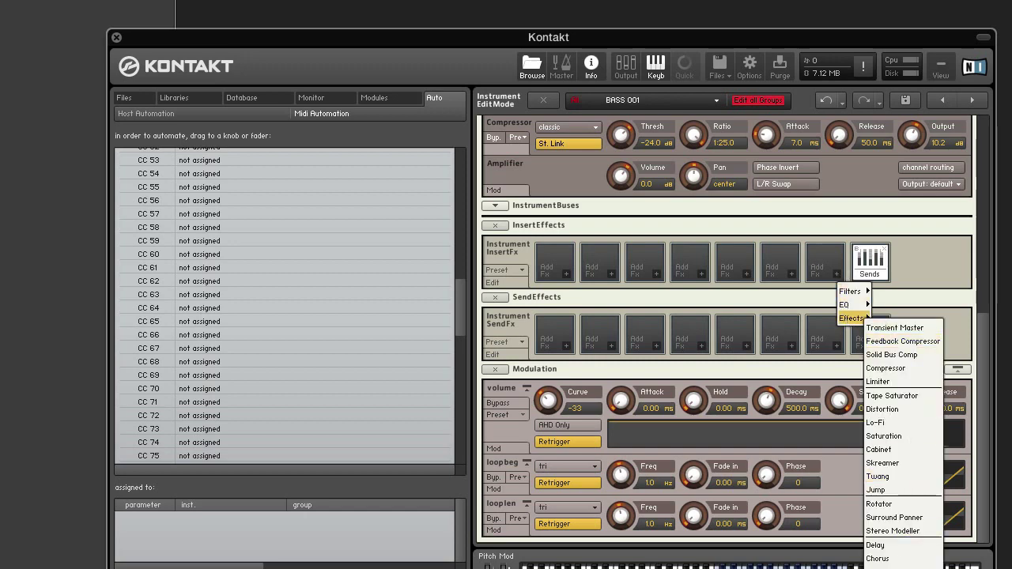
{"action": "left_click", "coordinate": [908, 241]}
Show the instrument's send levels and add a Flanger to the first send effect slot.
{"action": "left_click", "coordinate": [875, 259]}
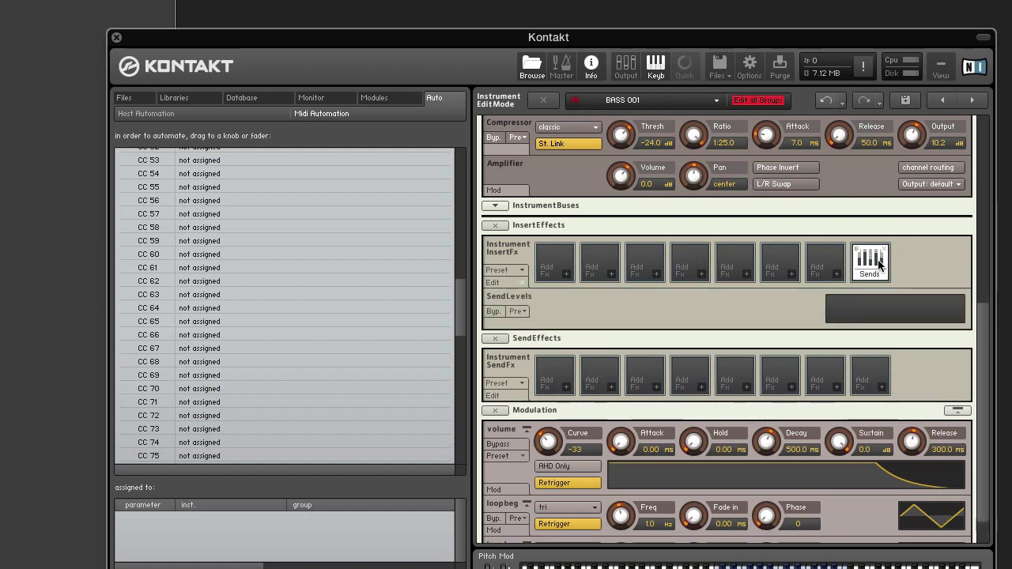
{"action": "scroll", "coordinate": [694, 381], "scroll_direction": "down", "scroll_amount": 3}
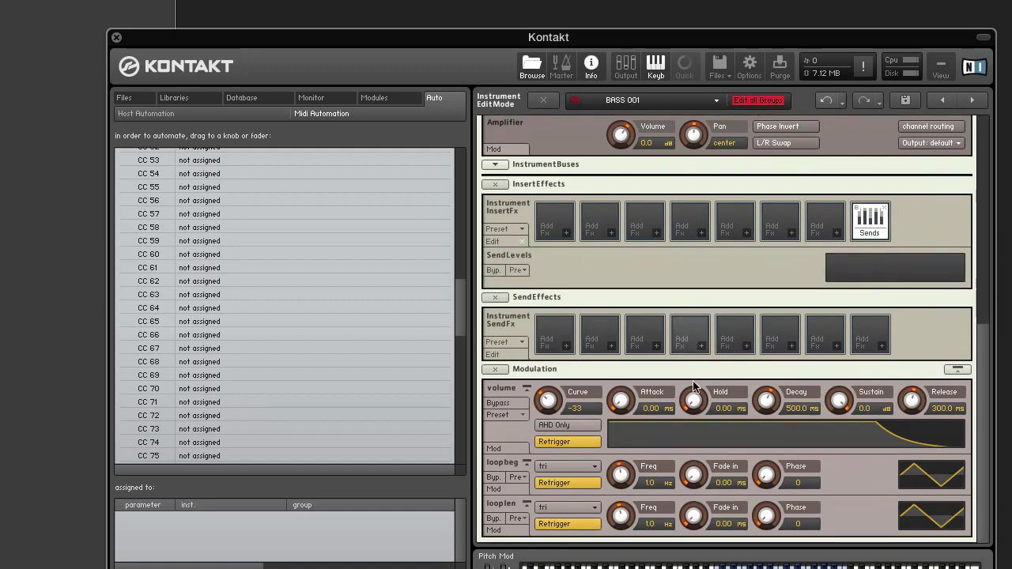
{"action": "left_click", "coordinate": [566, 350]}
{"action": "left_click", "coordinate": [594, 398]}
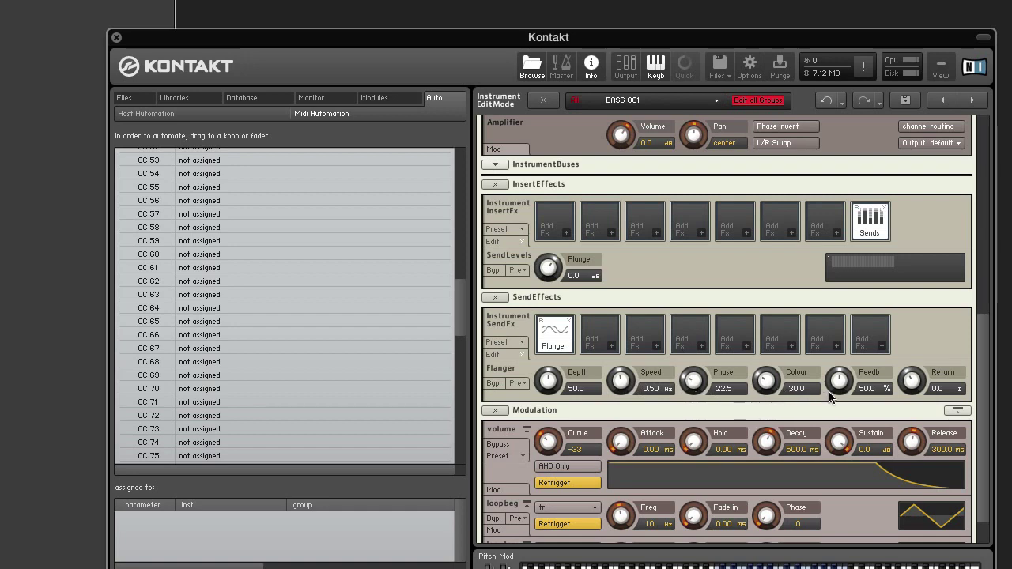
Add a Phaser to the second send effect slot, set its depth to about 70, lower its speed and raise its feedback.
{"action": "left_click", "coordinate": [612, 344]}
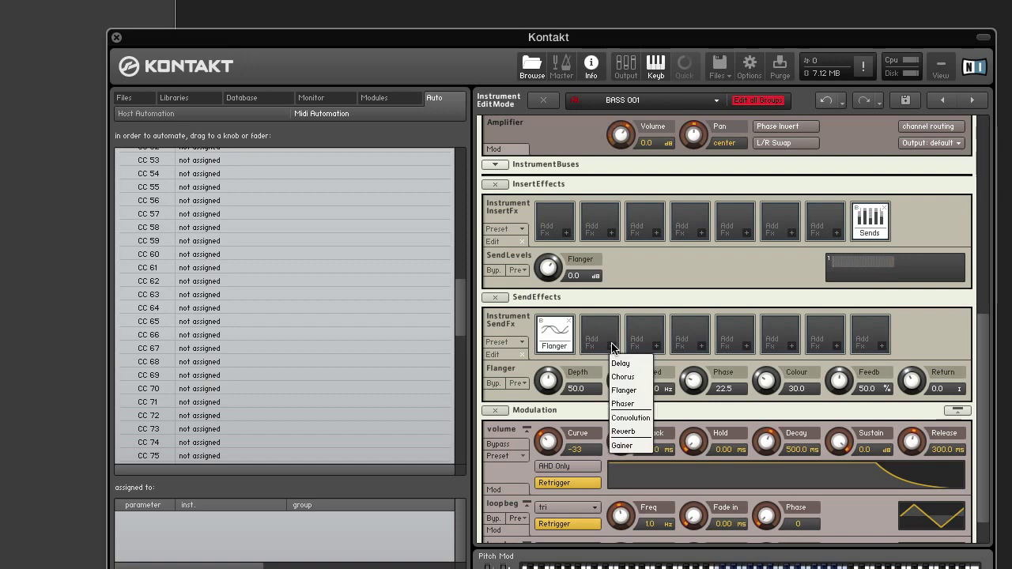
{"action": "left_click", "coordinate": [633, 402]}
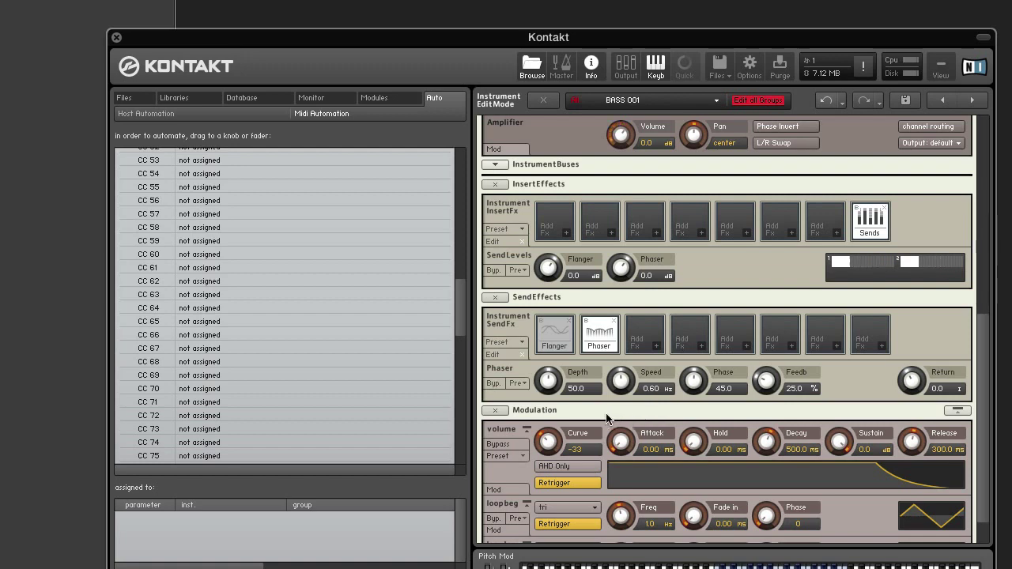
{"action": "left_click_drag", "start_coordinate": [551, 383], "coordinate": [548, 349]}
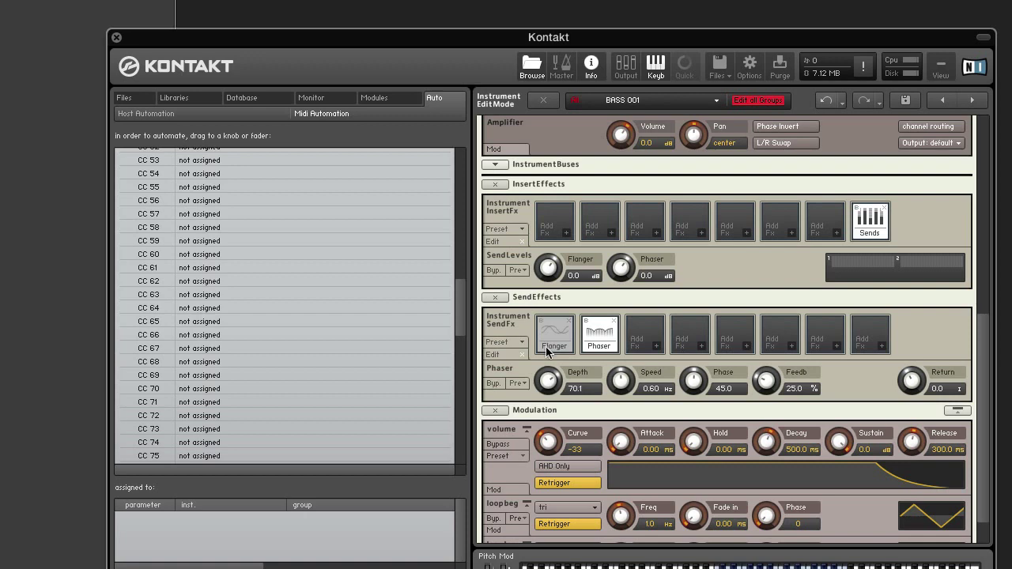
{"action": "left_click_drag", "start_coordinate": [546, 346], "coordinate": [548, 351]}
{"action": "left_click_drag", "start_coordinate": [623, 383], "coordinate": [622, 407]}
{"action": "left_click_drag", "start_coordinate": [768, 344], "coordinate": [767, 306]}
Add a Chorus to the third send effect slot and a Delay to the fourth.
{"action": "left_click", "coordinate": [656, 346]}
{"action": "left_click", "coordinate": [672, 378]}
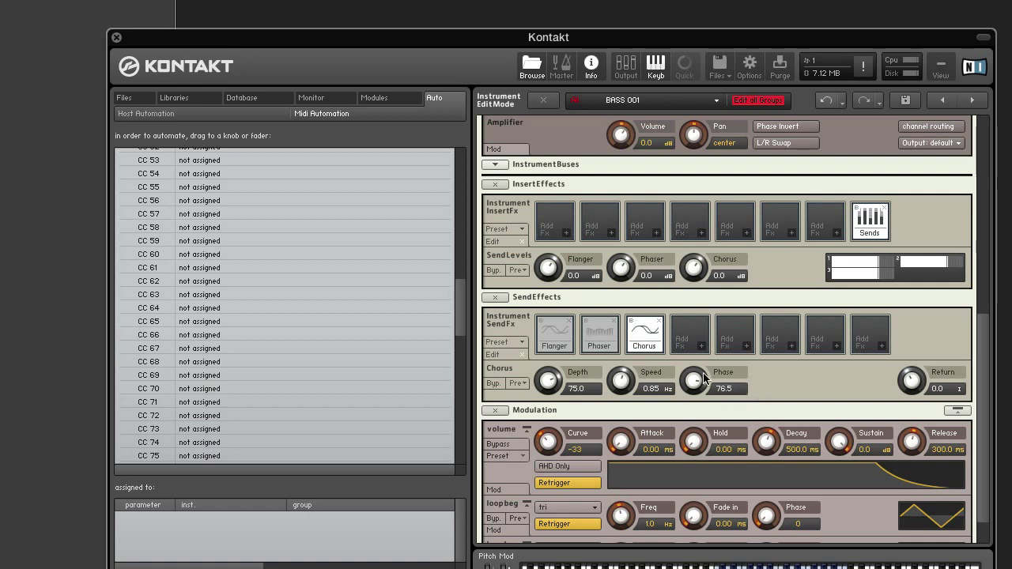
{"action": "left_click", "coordinate": [702, 346]}
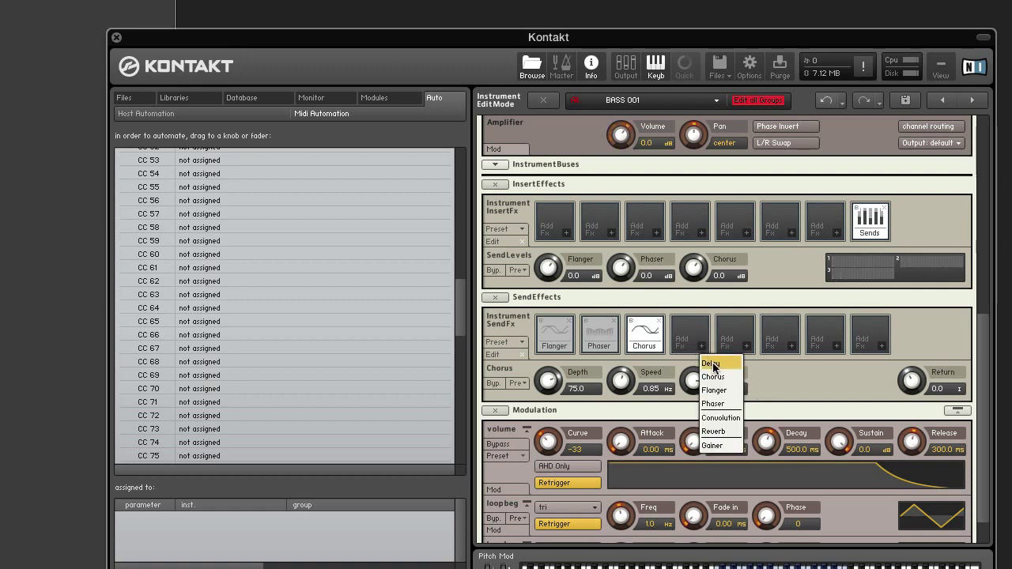
{"action": "left_click", "coordinate": [711, 363]}
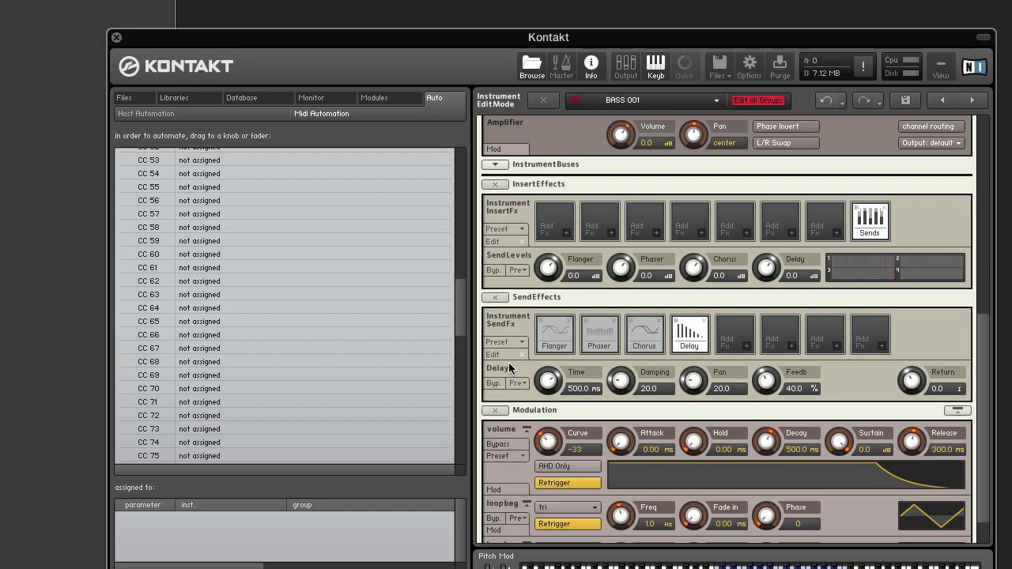
Open the Wave Editor and set the crossfade of sample loop 1 to 1000.
{"action": "scroll", "coordinate": [508, 362], "scroll_direction": "up", "scroll_amount": 10}
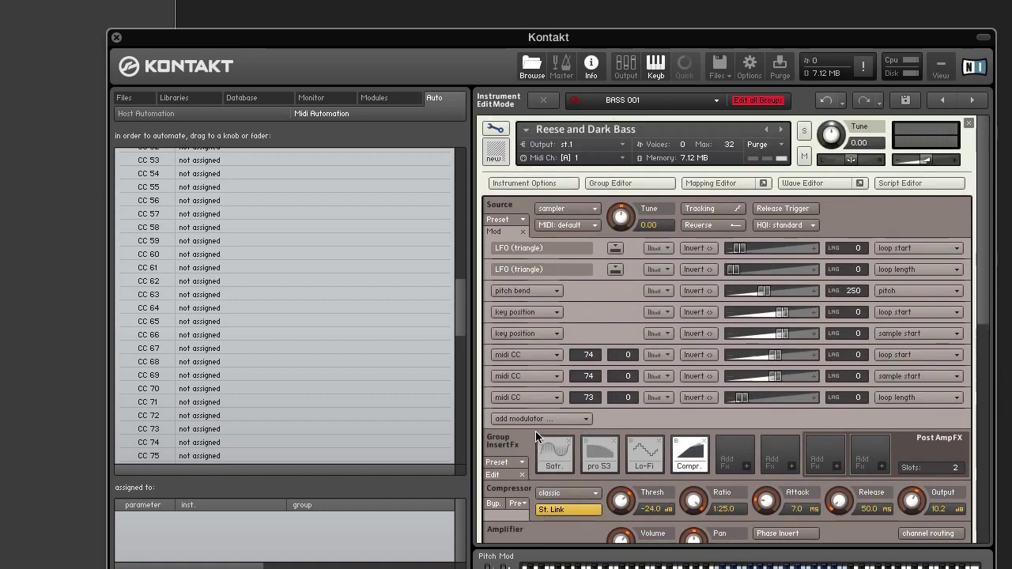
{"action": "left_click", "coordinate": [828, 180]}
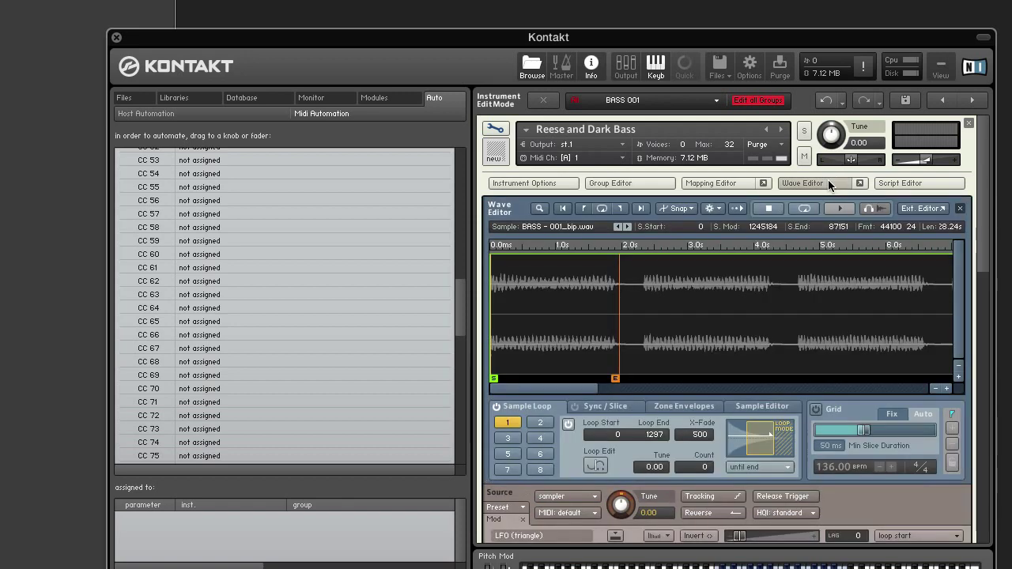
{"action": "double_click", "coordinate": [701, 436]}
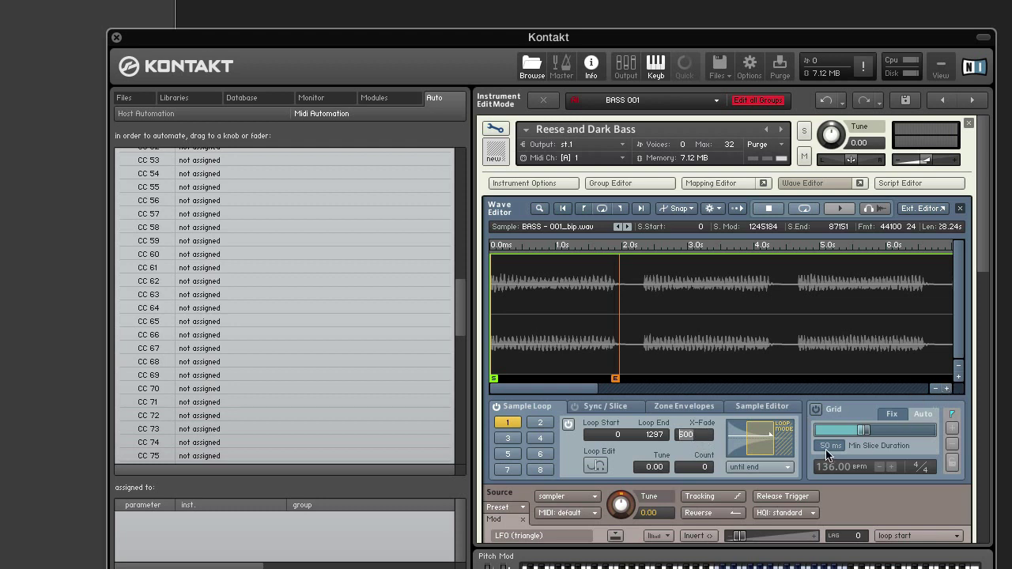
{"action": "type", "text": "1"}
{"action": "type", "text": "000"}
{"action": "key", "text": "Return"}
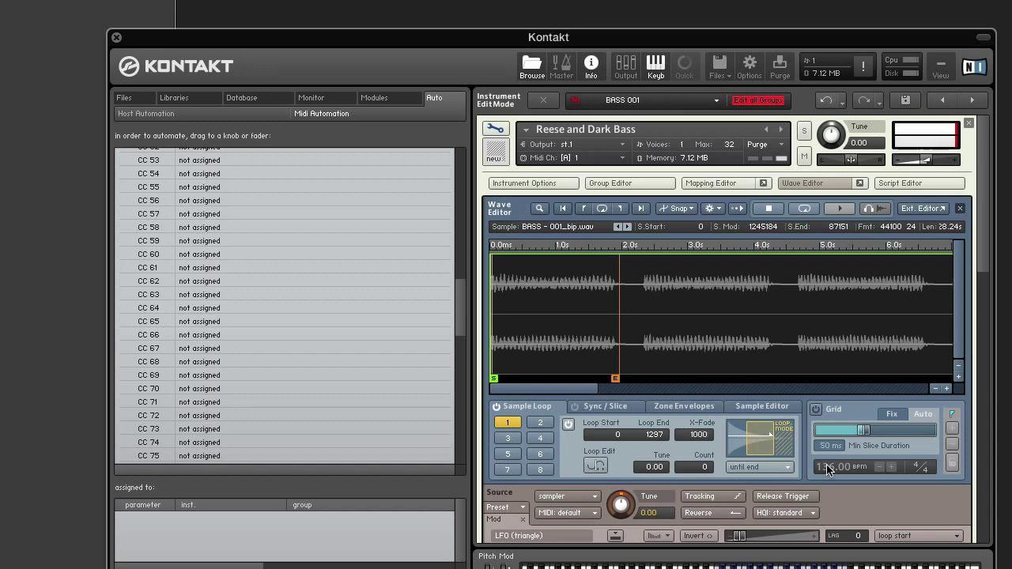
Move the start of sample loop 1 to 219, keeping the loop end at 1297.
{"action": "left_click", "coordinate": [949, 386]}
{"action": "left_click", "coordinate": [949, 386]}
{"action": "left_click", "coordinate": [949, 386]}
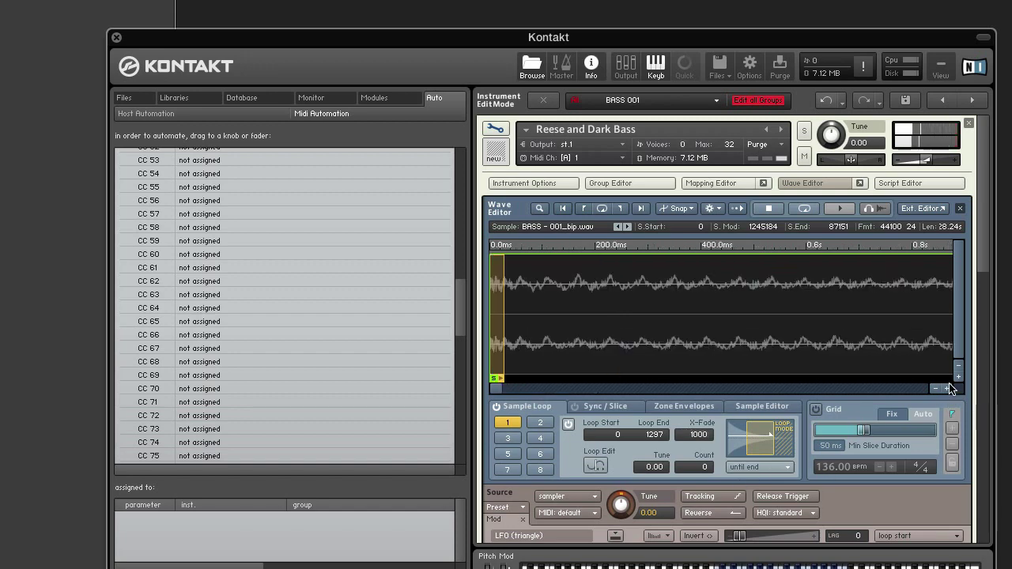
{"action": "left_click", "coordinate": [950, 386]}
{"action": "left_click", "coordinate": [950, 387]}
{"action": "left_click", "coordinate": [949, 387]}
{"action": "left_click", "coordinate": [949, 387]}
{"action": "left_click", "coordinate": [949, 388]}
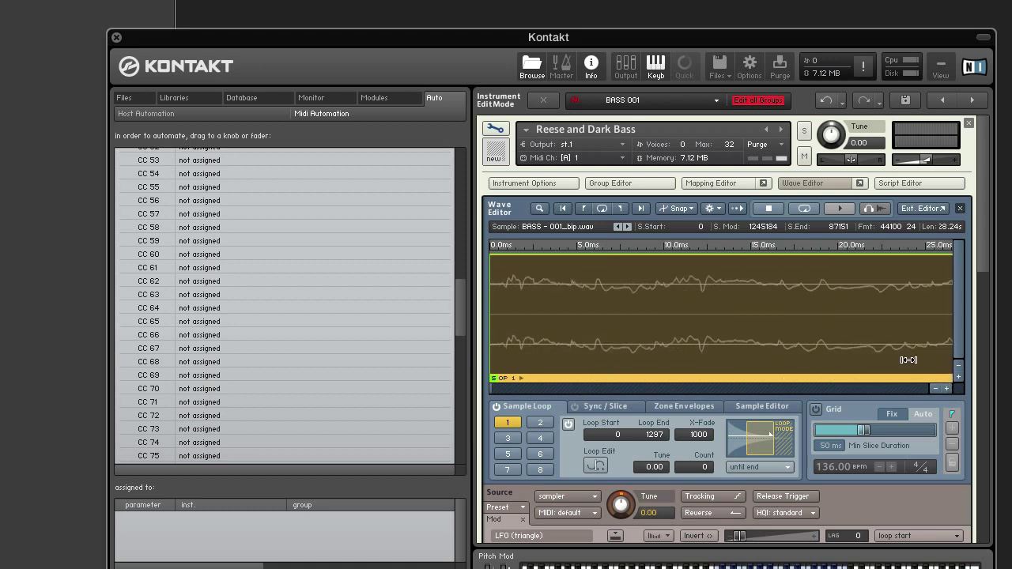
{"action": "left_click", "coordinate": [936, 388]}
{"action": "left_click", "coordinate": [936, 389]}
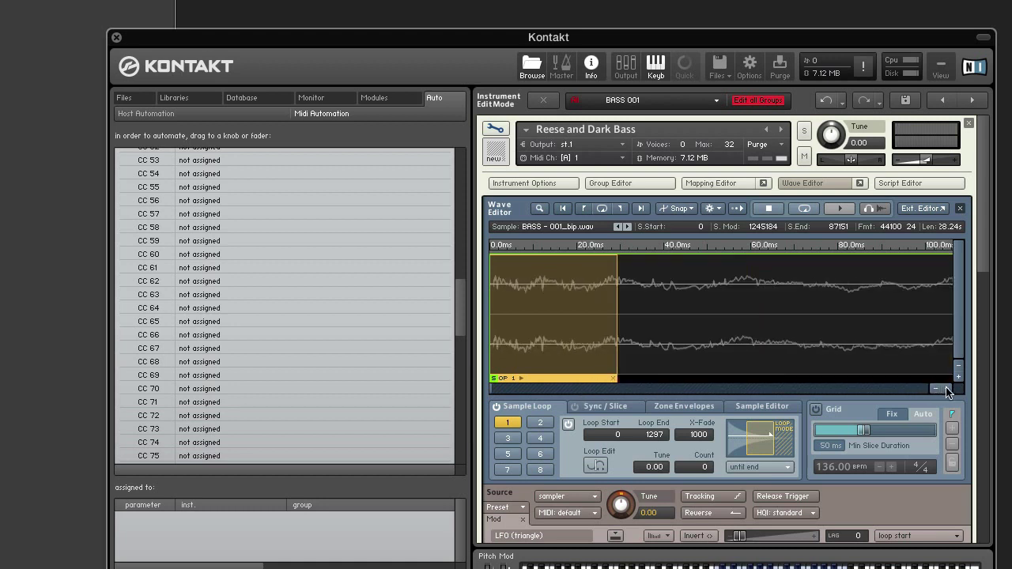
{"action": "left_click", "coordinate": [947, 388]}
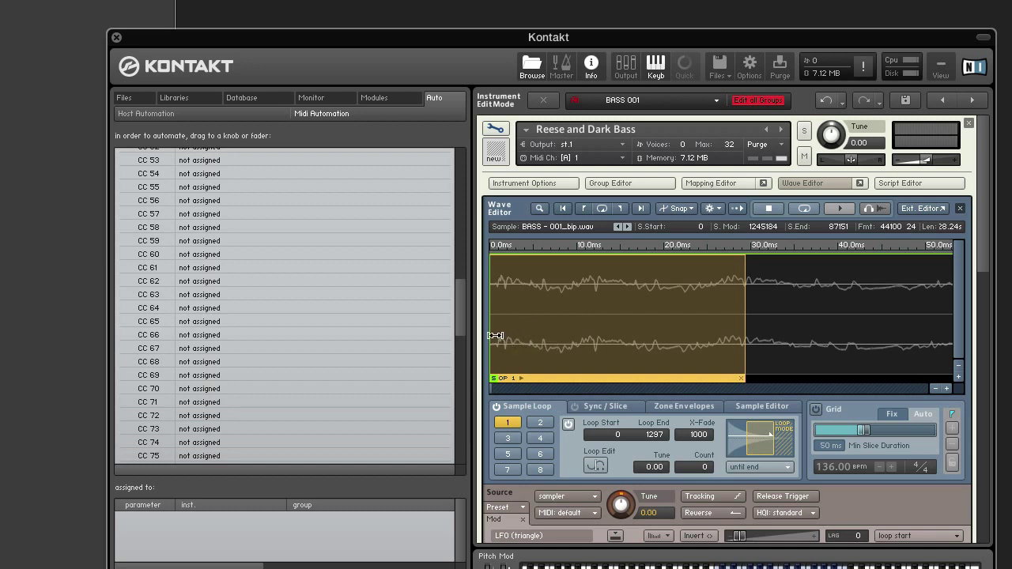
{"action": "left_click_drag", "start_coordinate": [491, 338], "coordinate": [533, 342]}
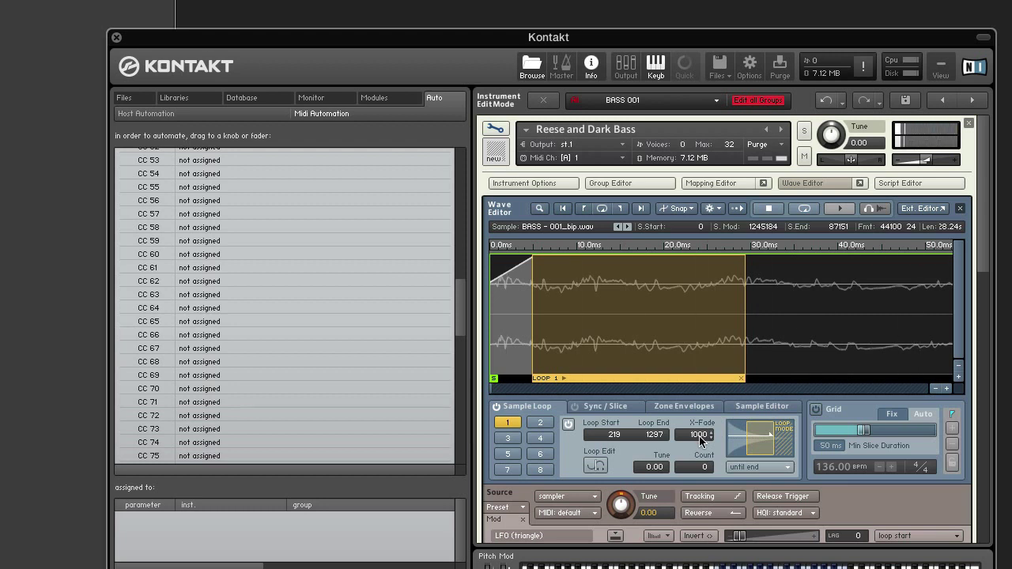
Close the Wave Editor, set the LFO's loop length modulation to about 0.25% and slightly raise its loop start modulation.
{"action": "left_click", "coordinate": [830, 183]}
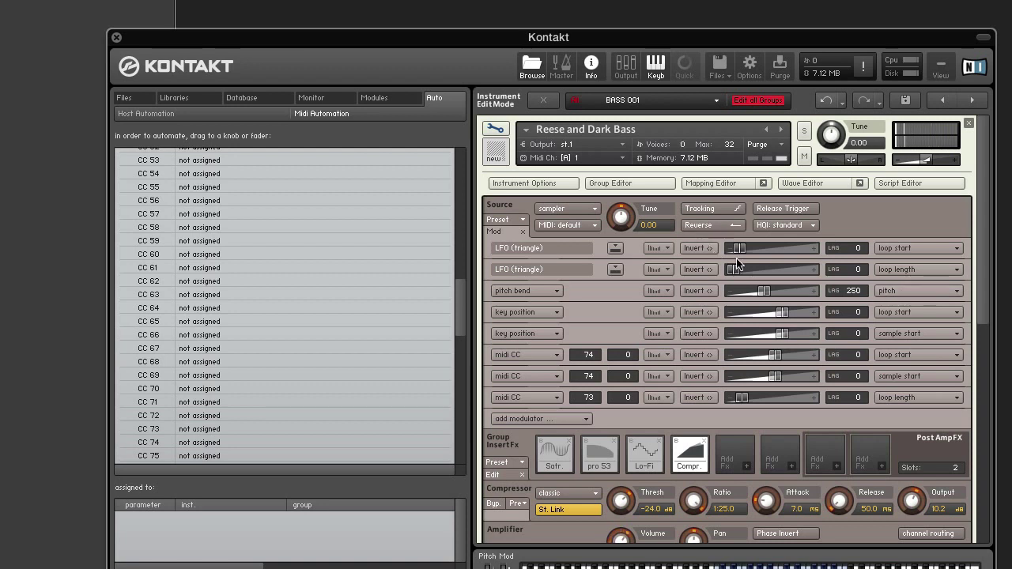
{"action": "left_click_drag", "start_coordinate": [739, 248], "coordinate": [730, 249]}
{"action": "mouse_move", "coordinate": [732, 272]}
{"action": "mouse_move", "coordinate": [733, 271]}
{"action": "left_mouse_down"}
{"action": "mouse_move", "coordinate": [768, 273]}
{"action": "mouse_move", "coordinate": [731, 278]}
{"action": "left_mouse_up"}
{"action": "left_click_drag", "start_coordinate": [734, 274], "coordinate": [774, 251]}
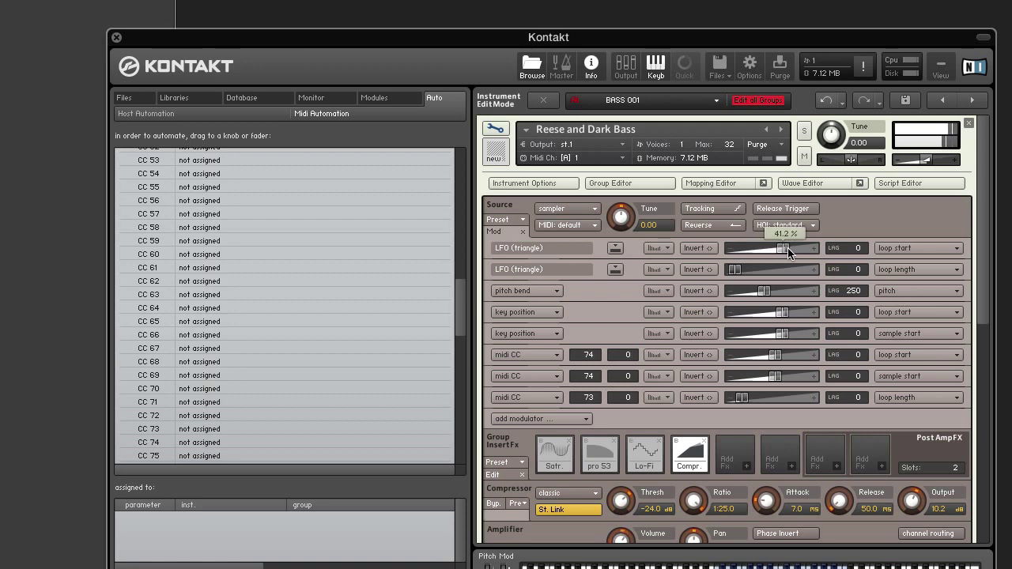
{"action": "left_click_drag", "start_coordinate": [786, 248], "coordinate": [743, 248]}
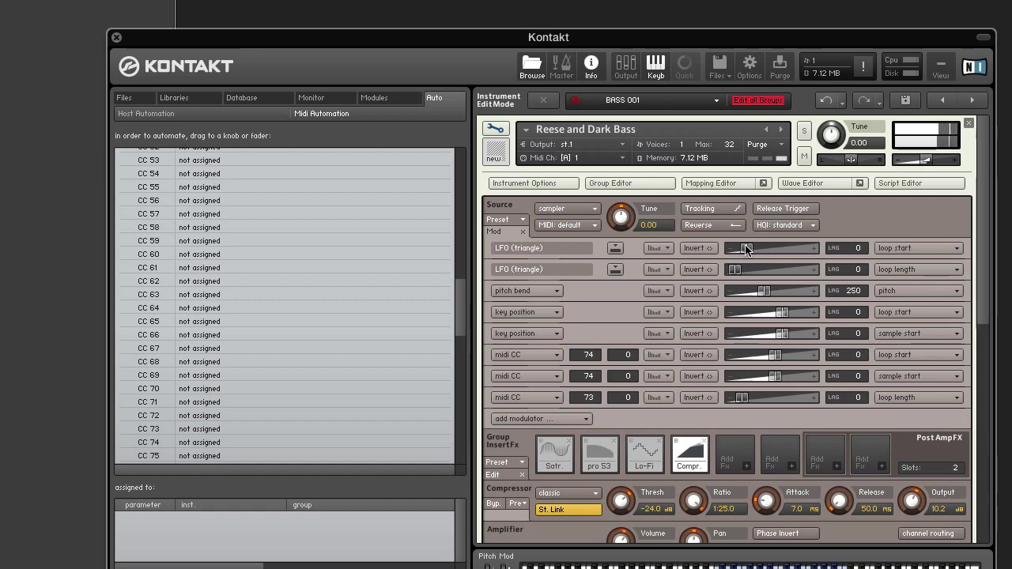
Try crossfade values of 200 and 2000 for sample loop 1 in the Wave Editor.
{"action": "left_click", "coordinate": [831, 183]}
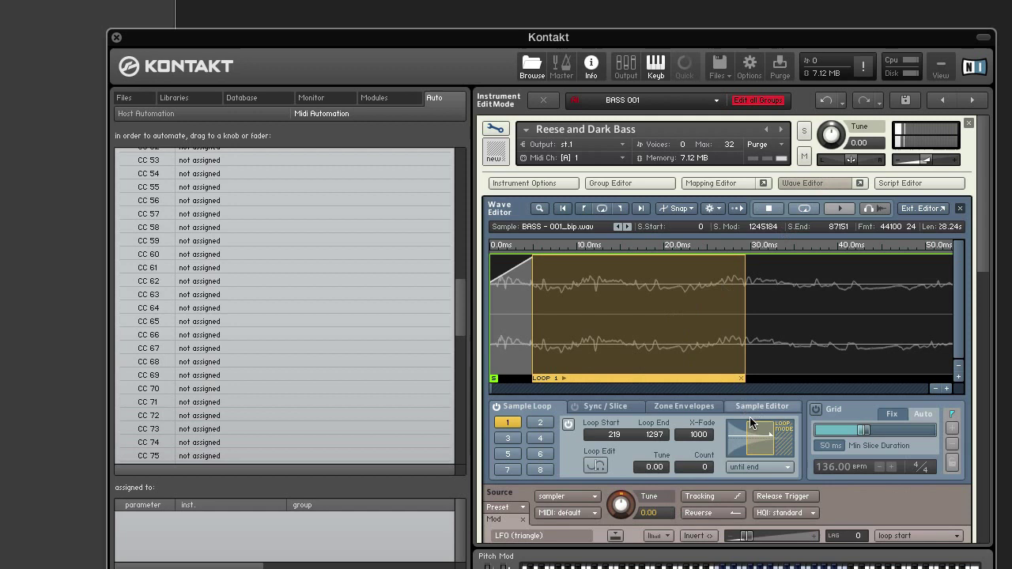
{"action": "double_click", "coordinate": [702, 437]}
{"action": "type", "text": "20"}
{"action": "type", "text": "0"}
{"action": "key", "text": "Return"}
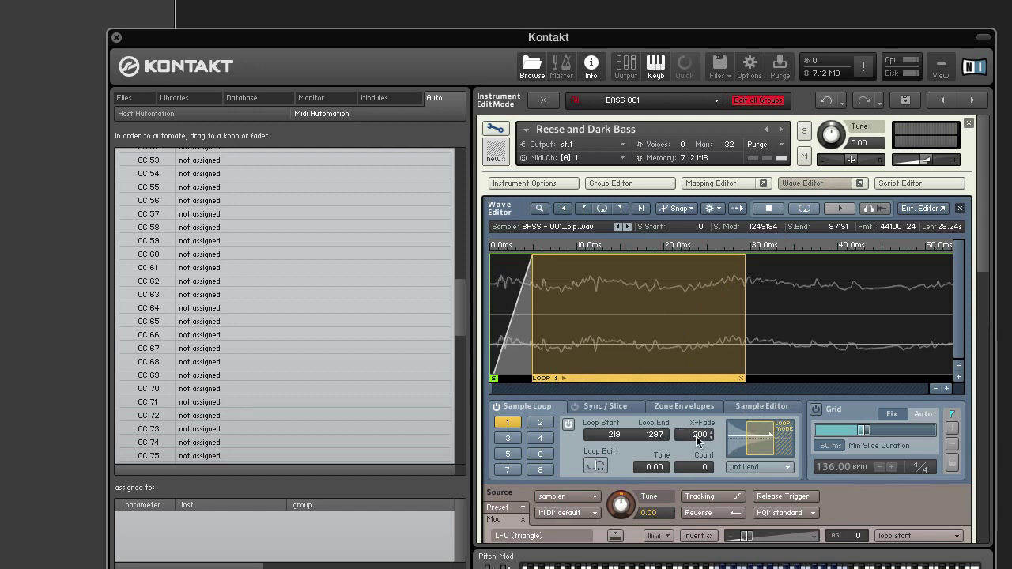
{"action": "double_click", "coordinate": [697, 436]}
{"action": "type", "text": "2000"}
{"action": "key", "text": "Return"}
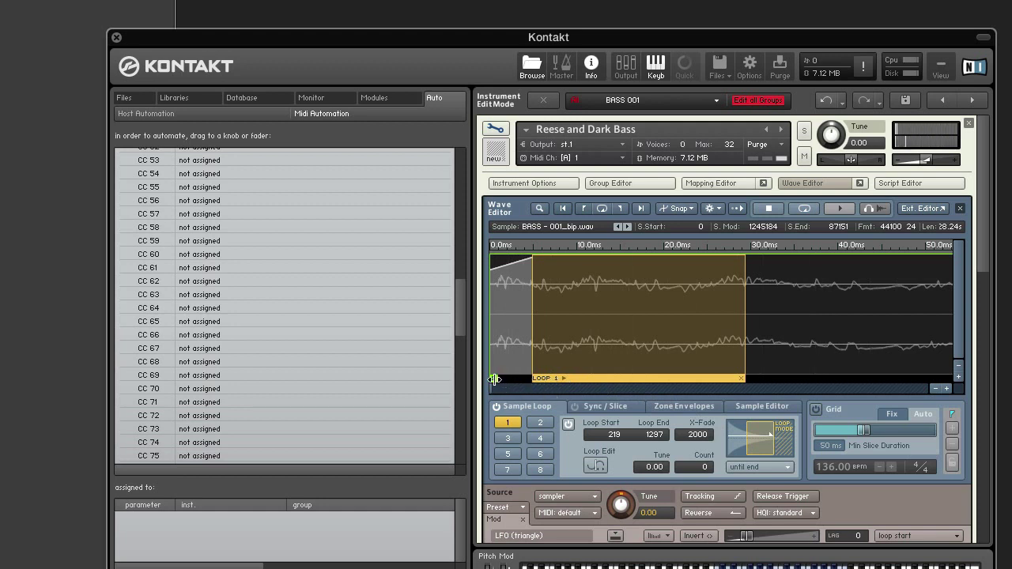
Move the sample start to 216, next to the loop start, and set the crossfade of loop 1 to 1000.
{"action": "left_click_drag", "start_coordinate": [494, 379], "coordinate": [537, 379]}
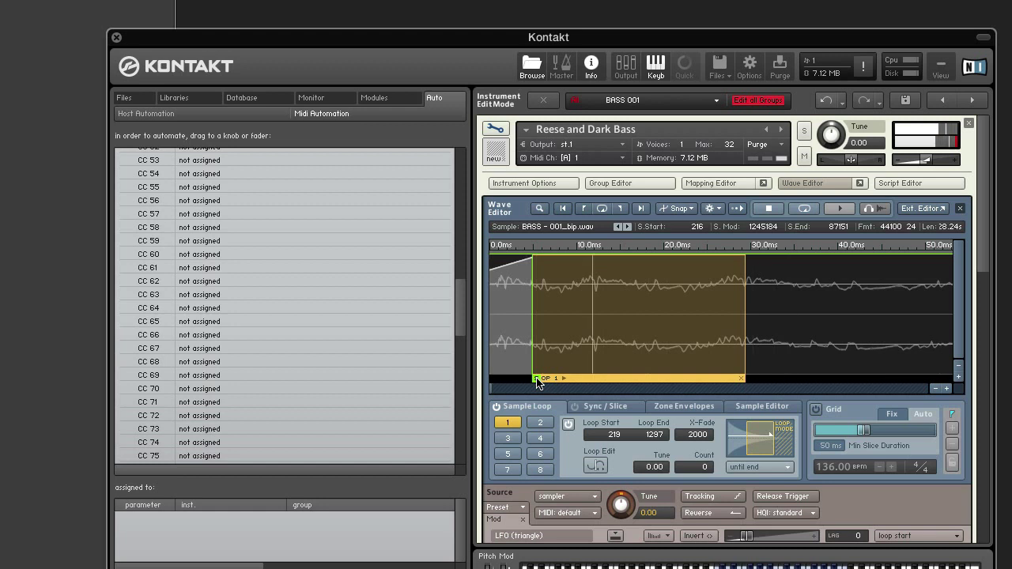
{"action": "left_click", "coordinate": [710, 437]}
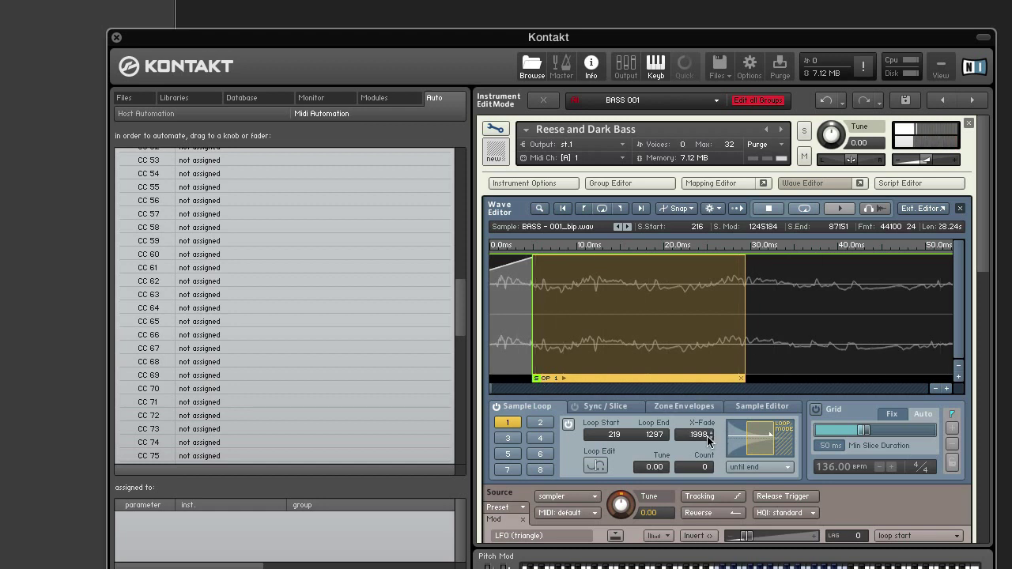
{"action": "left_click", "coordinate": [710, 438]}
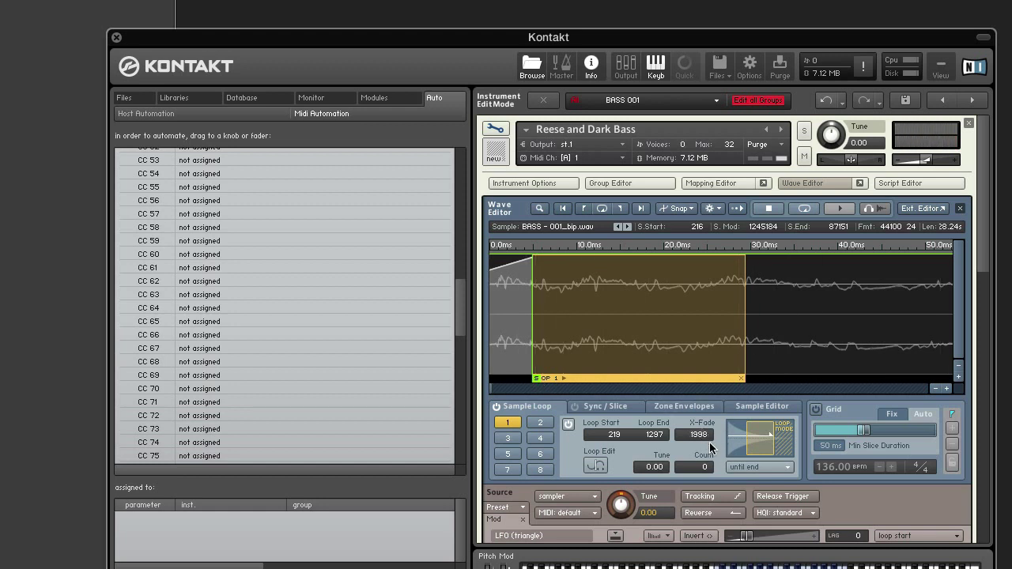
{"action": "double_click", "coordinate": [704, 437]}
{"action": "type", "text": "1"}
{"action": "type", "text": "000"}
{"action": "key", "text": "Return"}
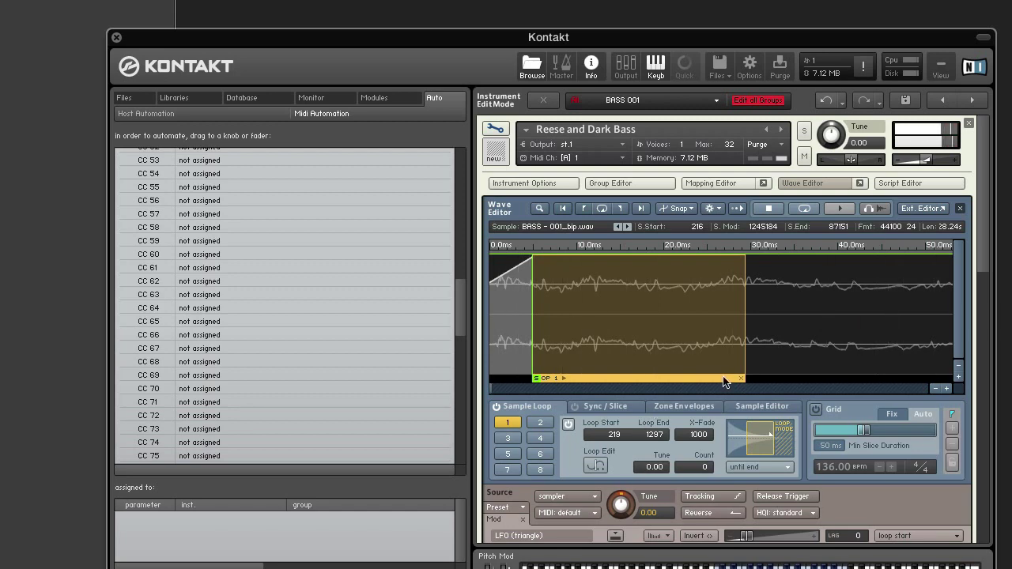
Close the Wave Editor and slightly lower the triangle LFO's modulation amounts for loop length and loop start.
{"action": "left_click", "coordinate": [818, 189]}
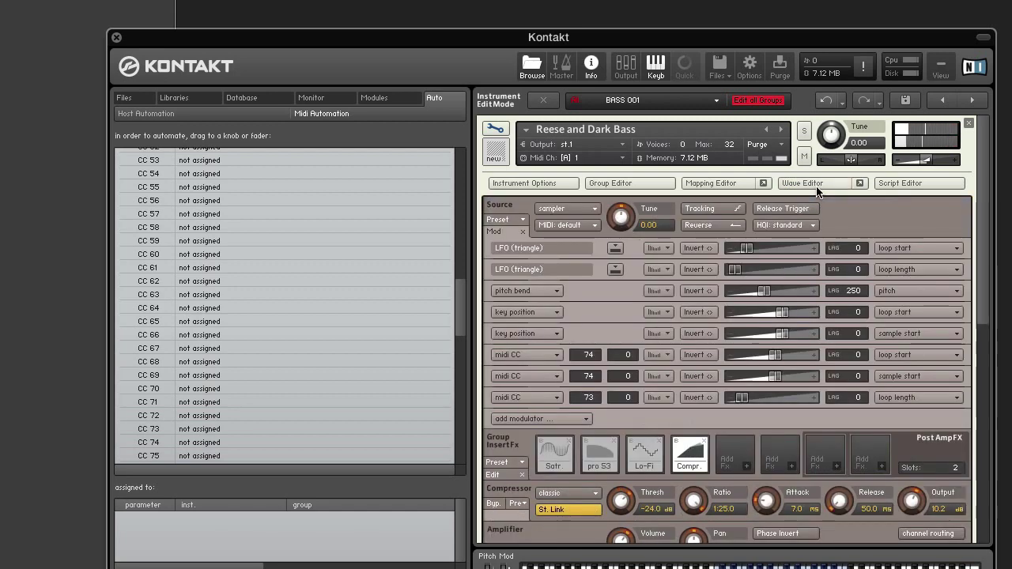
{"action": "left_click", "coordinate": [735, 270]}
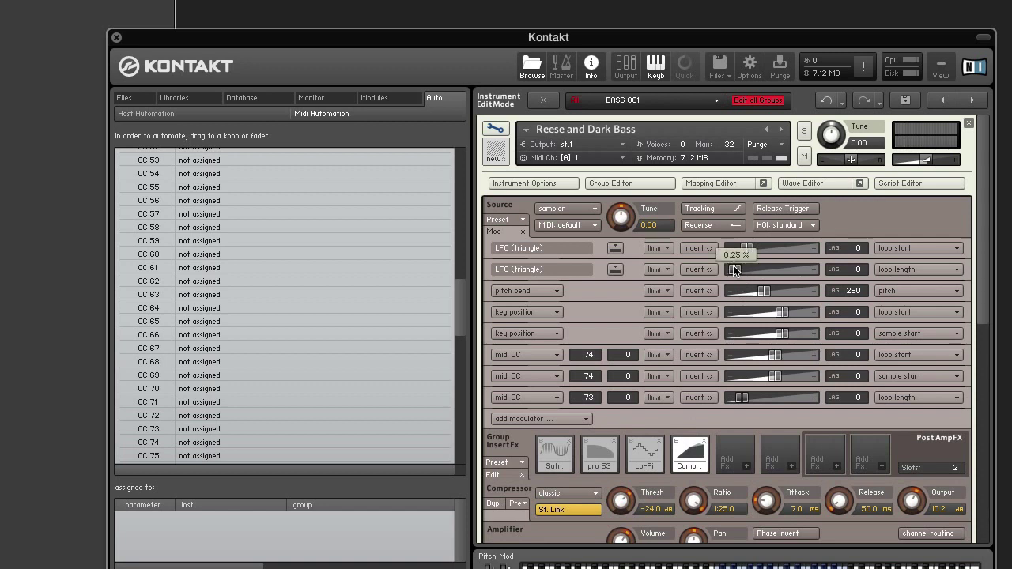
{"action": "left_click_drag", "start_coordinate": [735, 270], "coordinate": [735, 270]}
{"action": "left_click_drag", "start_coordinate": [746, 250], "coordinate": [742, 250]}
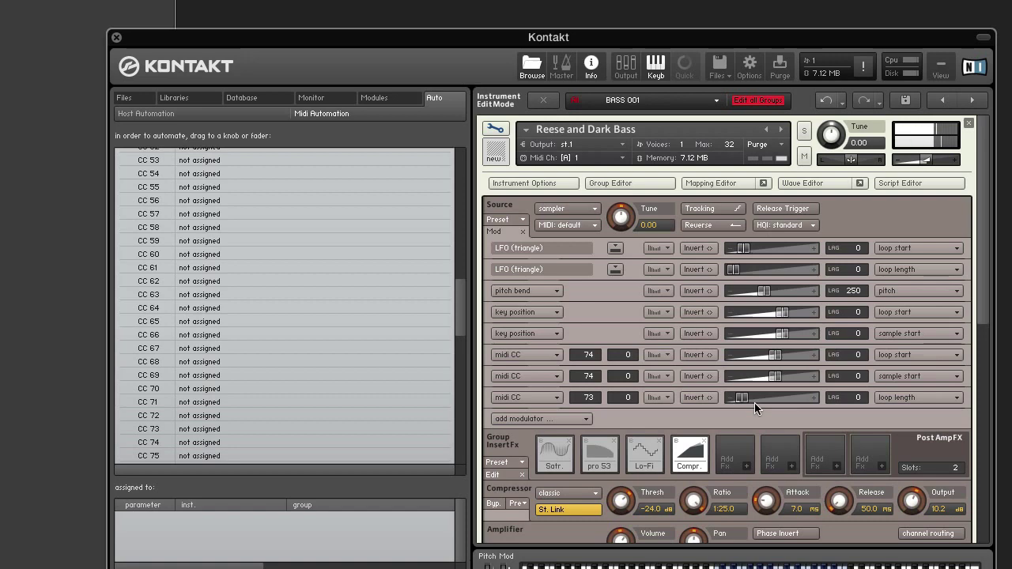
Raise the modulation amount of MIDI CC 73 on loop length slightly above 2.0%.
{"action": "scroll", "coordinate": [755, 403], "scroll_direction": "down", "scroll_amount": 10}
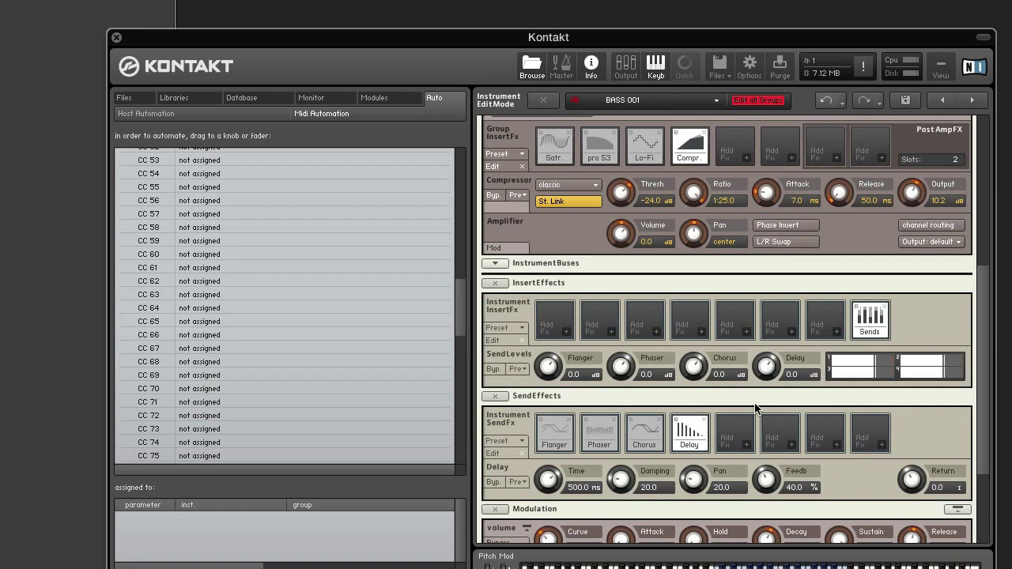
{"action": "scroll", "coordinate": [756, 407], "scroll_direction": "up", "scroll_amount": 4}
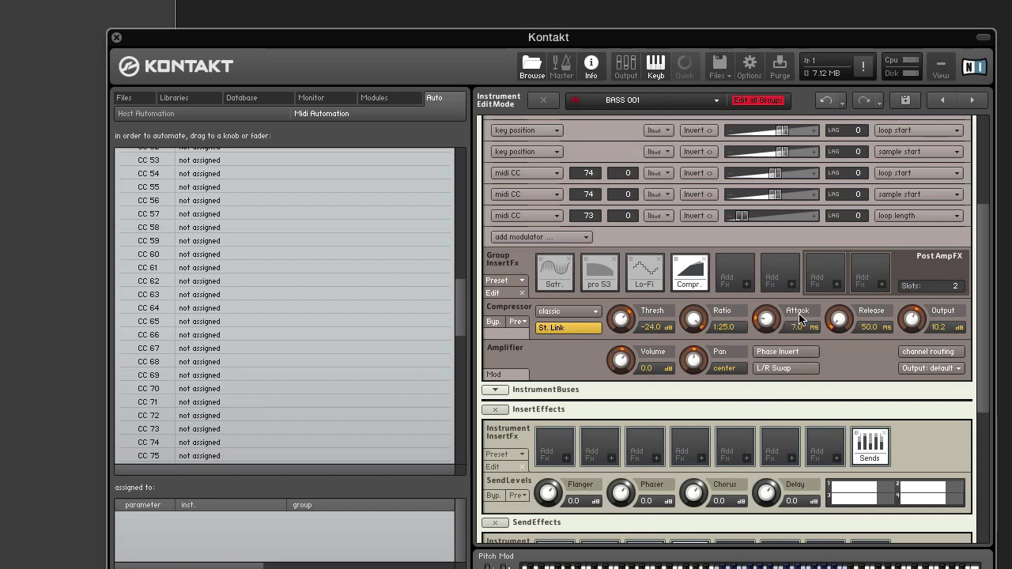
{"action": "scroll", "coordinate": [800, 319], "scroll_direction": "up", "scroll_amount": 3}
{"action": "scroll", "coordinate": [800, 319], "scroll_direction": "up", "scroll_amount": 1}
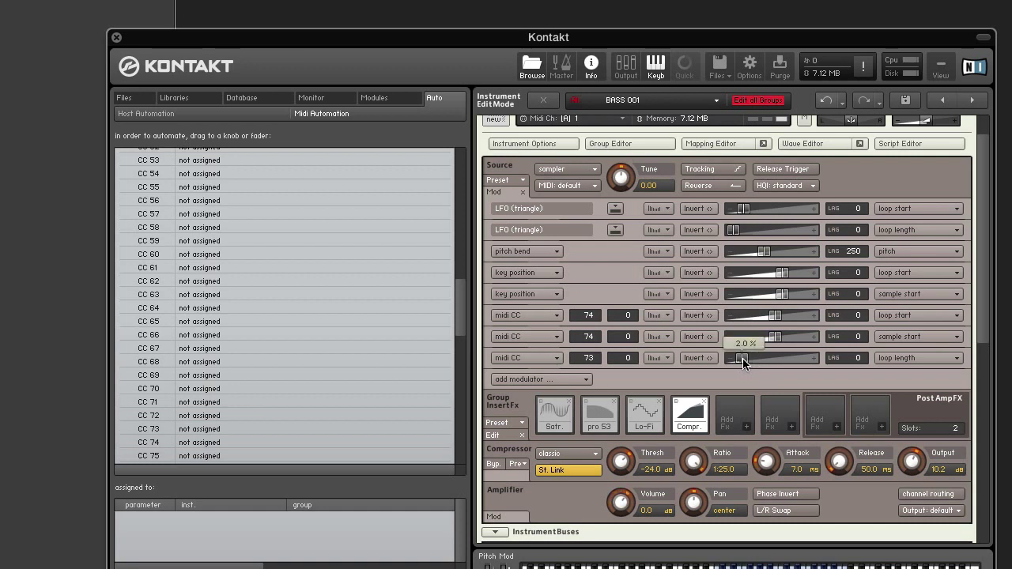
{"action": "left_click_drag", "start_coordinate": [745, 359], "coordinate": [748, 360]}
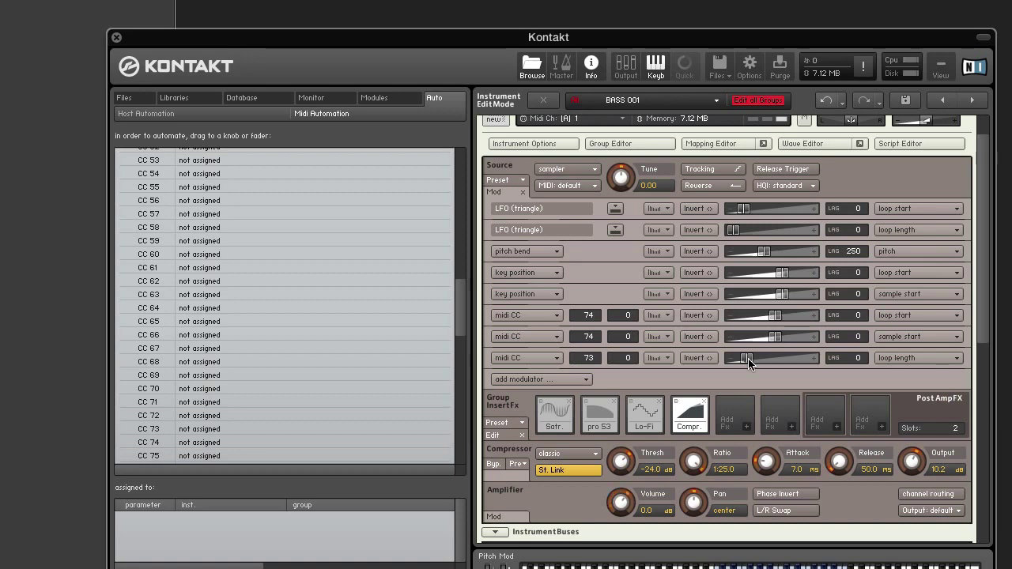
Open the Wave Editor and shift and lengthen sample loop 1 so it runs from 836 to 2265.
{"action": "scroll", "coordinate": [749, 361], "scroll_direction": "up", "scroll_amount": 2}
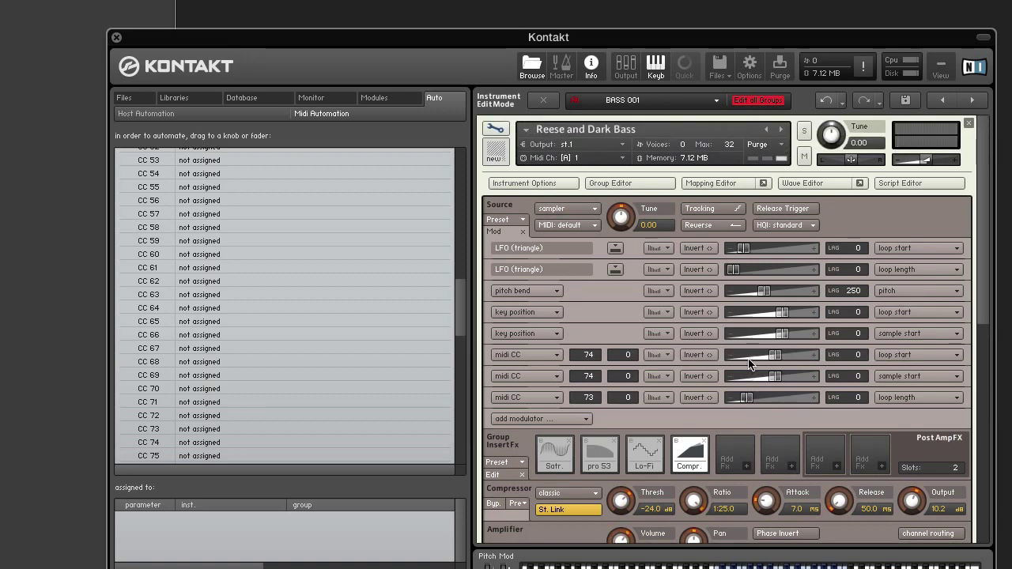
{"action": "left_click", "coordinate": [806, 183]}
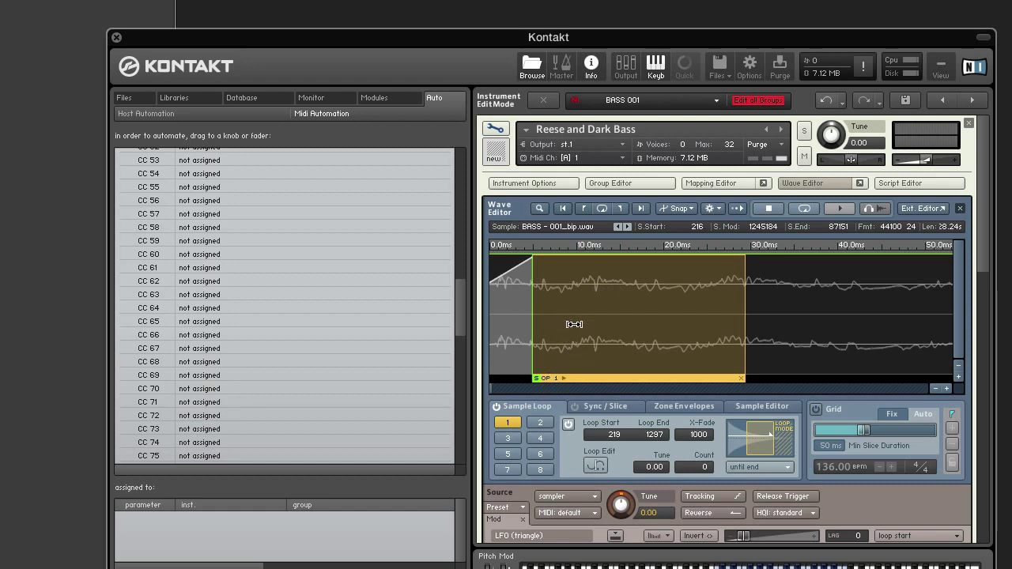
{"action": "left_click_drag", "start_coordinate": [574, 324], "coordinate": [692, 322]}
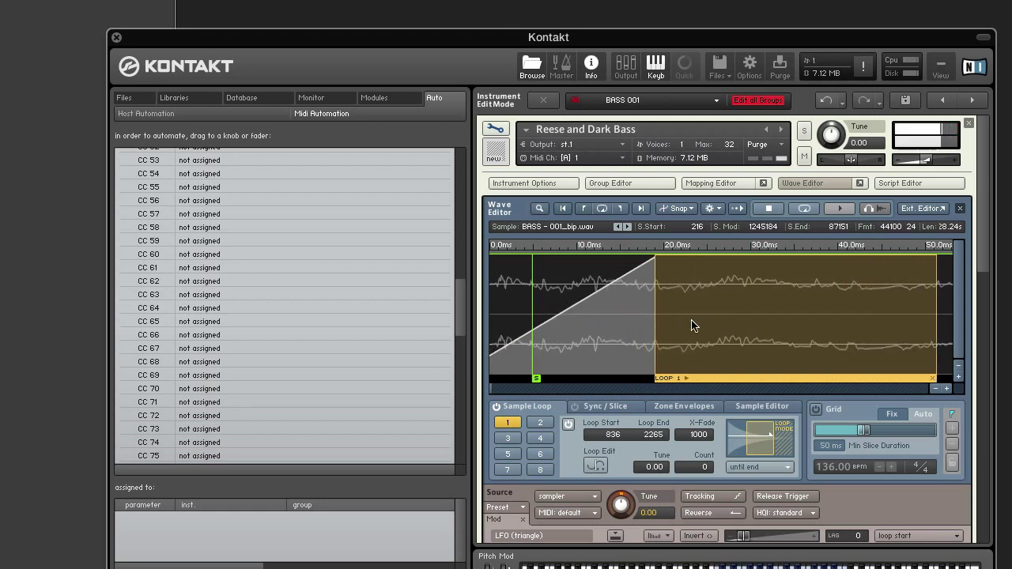
Shift and lengthen sample loop 1 so it runs from 2710 to 4482, and move the sample start to 2708.
{"action": "left_click_drag", "start_coordinate": [536, 379], "coordinate": [656, 381]}
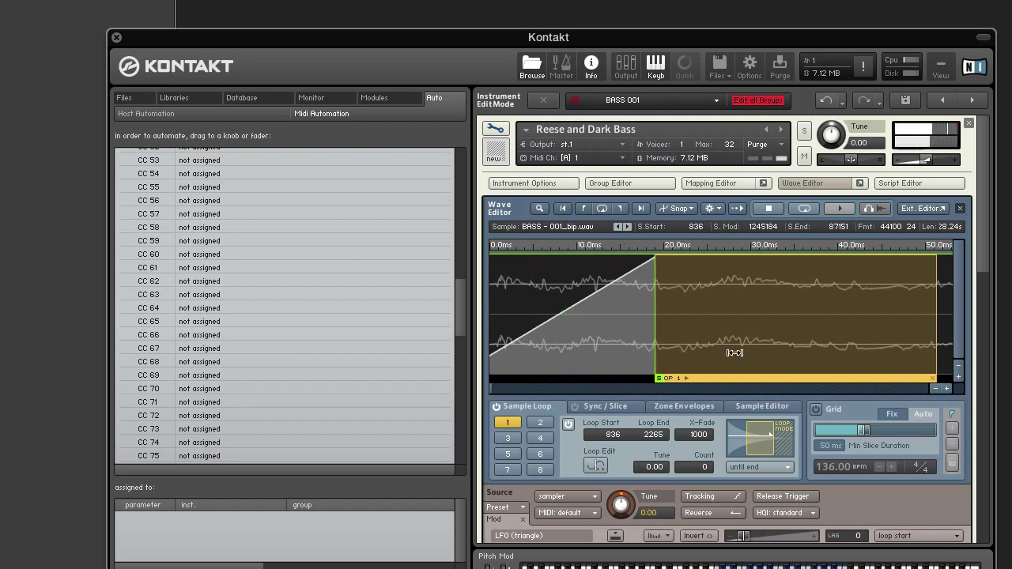
{"action": "left_click", "coordinate": [935, 388]}
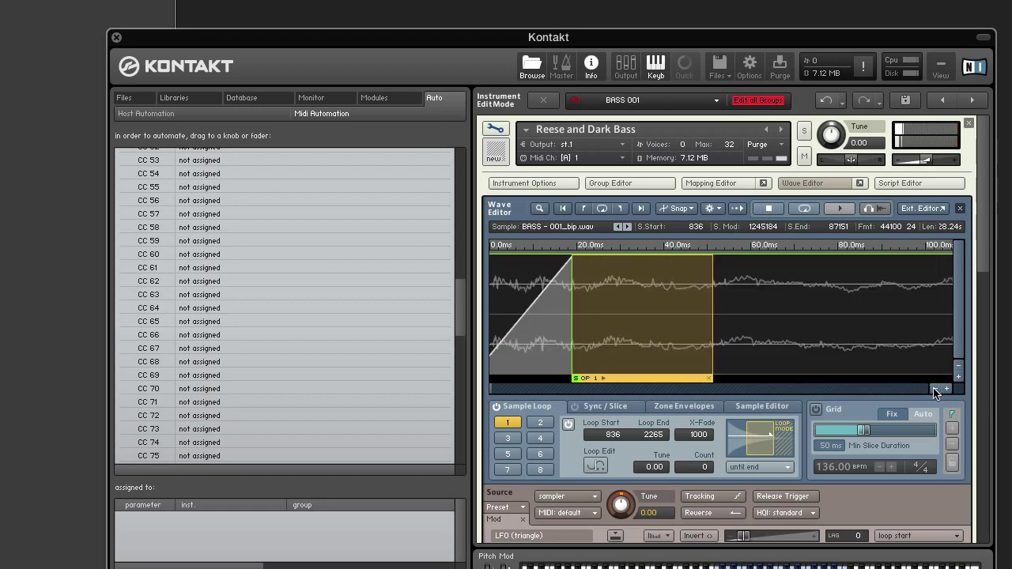
{"action": "left_click", "coordinate": [936, 388]}
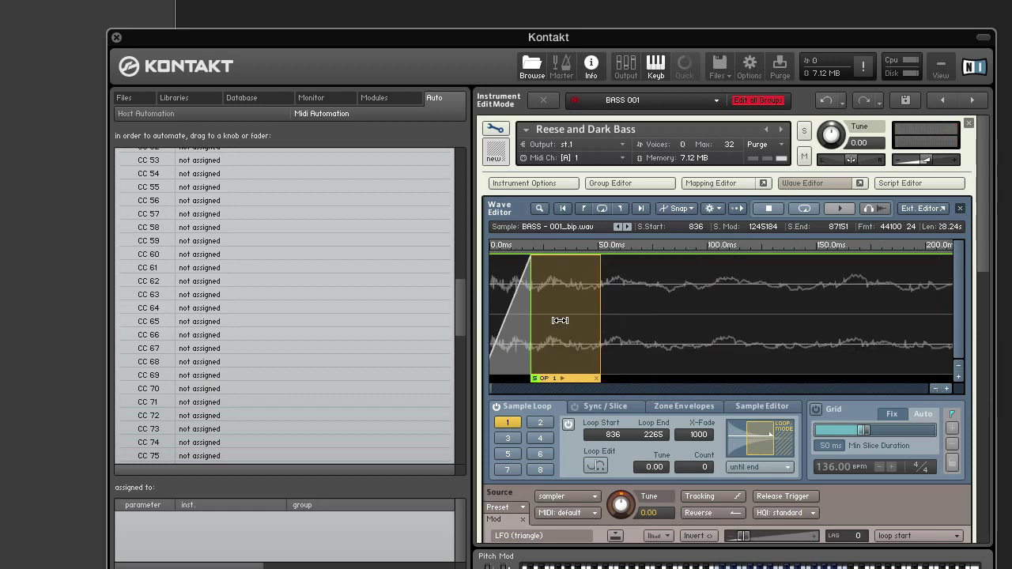
{"action": "left_click_drag", "start_coordinate": [560, 320], "coordinate": [639, 320]}
{"action": "left_click_drag", "start_coordinate": [535, 378], "coordinate": [626, 383]}
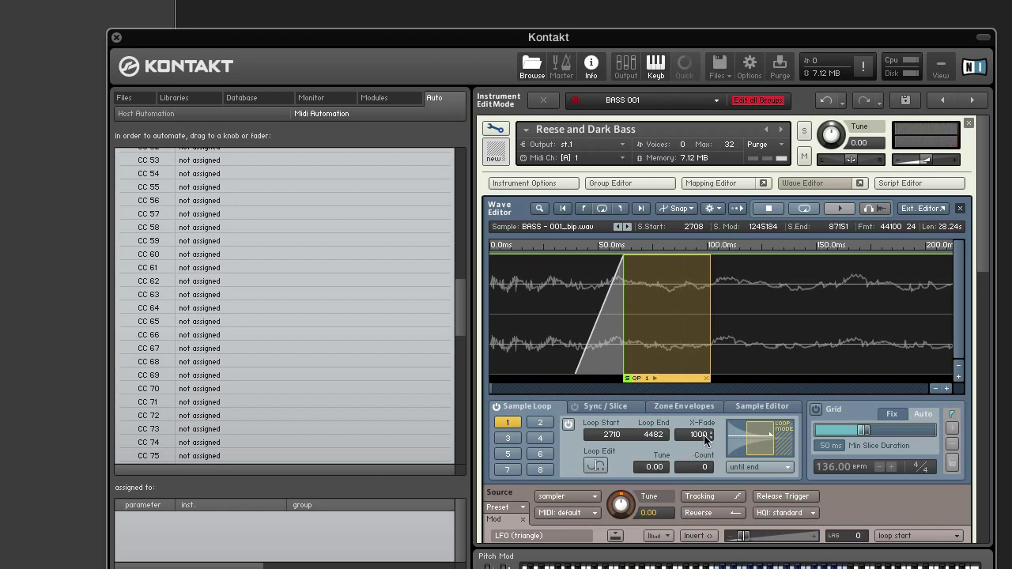
Try a crossfade of 200 on sample loop 1, then set it to 2000.
{"action": "type", "text": "200"}
{"action": "key", "text": "Return"}
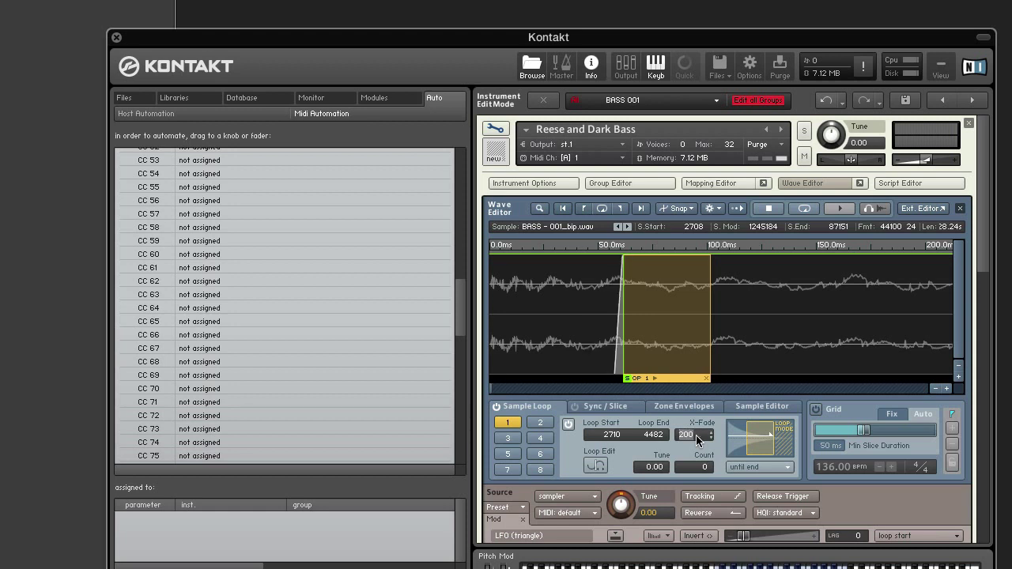
{"action": "left_click", "coordinate": [696, 435]}
{"action": "type", "text": "2300"}
{"action": "key", "text": "BackSpace"}
{"action": "key", "text": "BackSpace"}
{"action": "key", "text": "BackSpace"}
{"action": "type", "text": "000"}
{"action": "key", "text": "Return"}
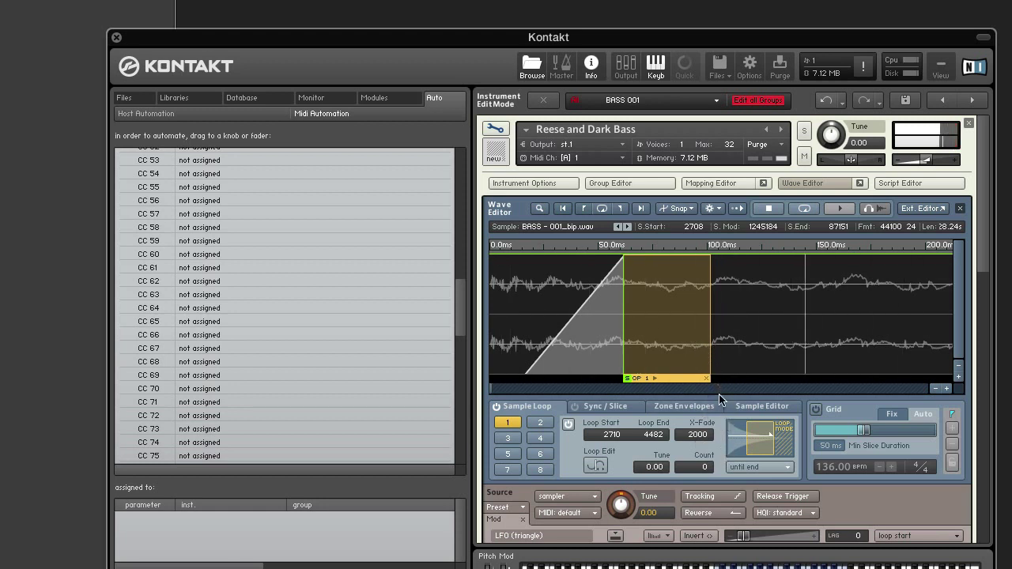
Fine-tune the triangle LFO's modulation amount for loop length, keeping it very low.
{"action": "scroll", "coordinate": [719, 396], "scroll_direction": "down", "scroll_amount": 1}
{"action": "scroll", "coordinate": [719, 394], "scroll_direction": "down", "scroll_amount": 10}
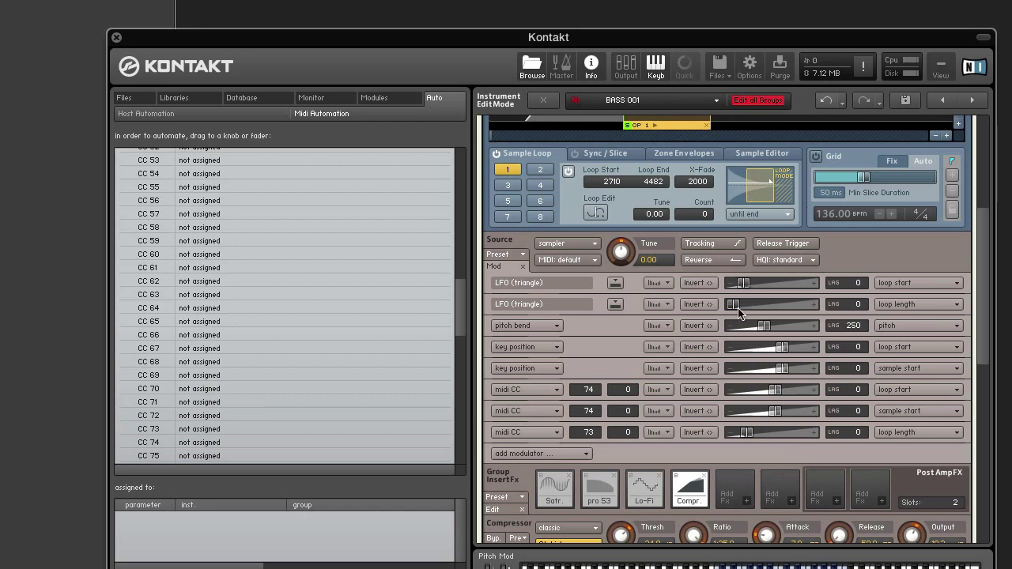
{"action": "mouse_move", "coordinate": [735, 311]}
{"action": "mouse_move", "coordinate": [735, 311]}
{"action": "left_mouse_down"}
{"action": "mouse_move", "coordinate": [753, 309]}
{"action": "mouse_move", "coordinate": [737, 311]}
{"action": "left_mouse_up"}
{"action": "left_click_drag", "start_coordinate": [737, 308], "coordinate": [734, 309]}
{"action": "mouse_move", "coordinate": [735, 311]}
Close the Wave Editor and adjust the triangle LFO's modulation amount for loop start to slightly above its previous setting.
{"action": "scroll", "coordinate": [826, 436], "scroll_direction": "down", "scroll_amount": 5}
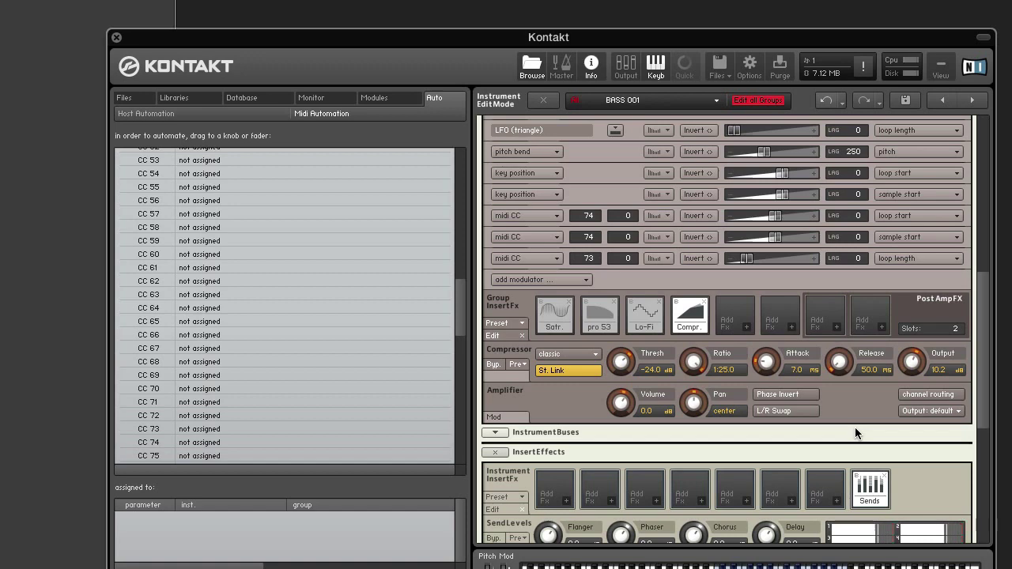
{"action": "scroll", "coordinate": [855, 433], "scroll_direction": "down", "scroll_amount": 5}
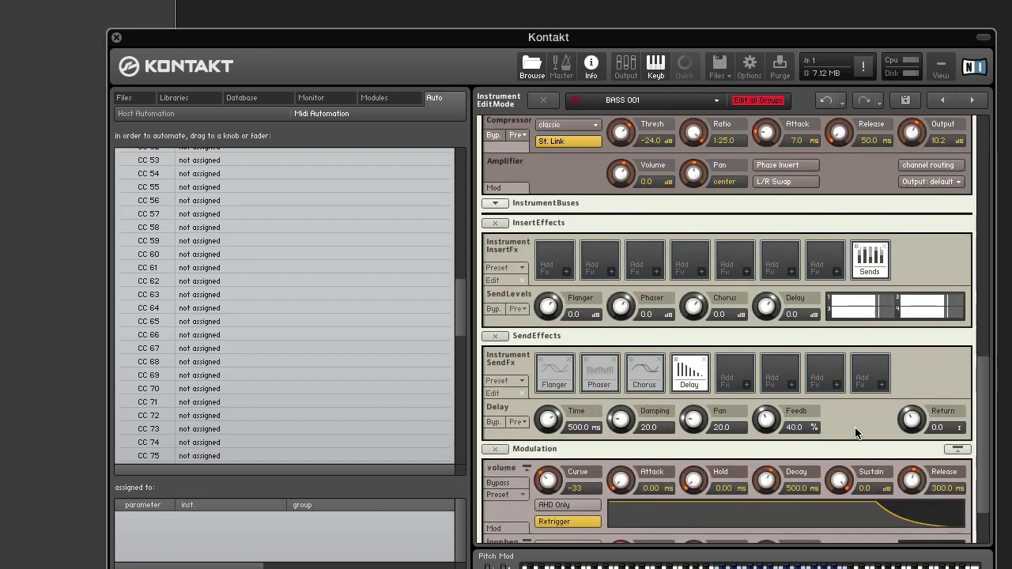
{"action": "scroll", "coordinate": [855, 433], "scroll_direction": "up", "scroll_amount": 10}
{"action": "scroll", "coordinate": [858, 431], "scroll_direction": "up", "scroll_amount": 3}
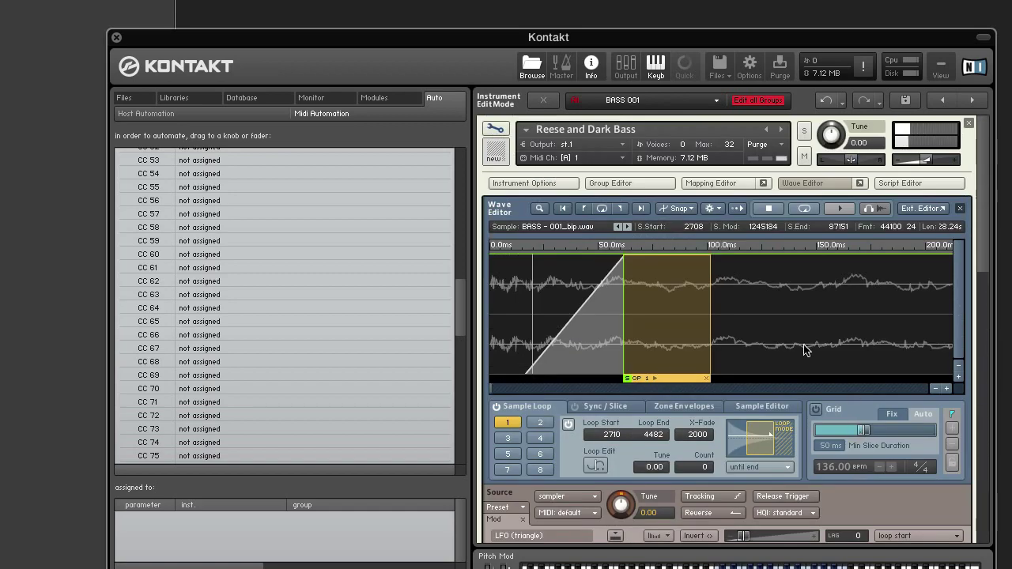
{"action": "left_click", "coordinate": [821, 181]}
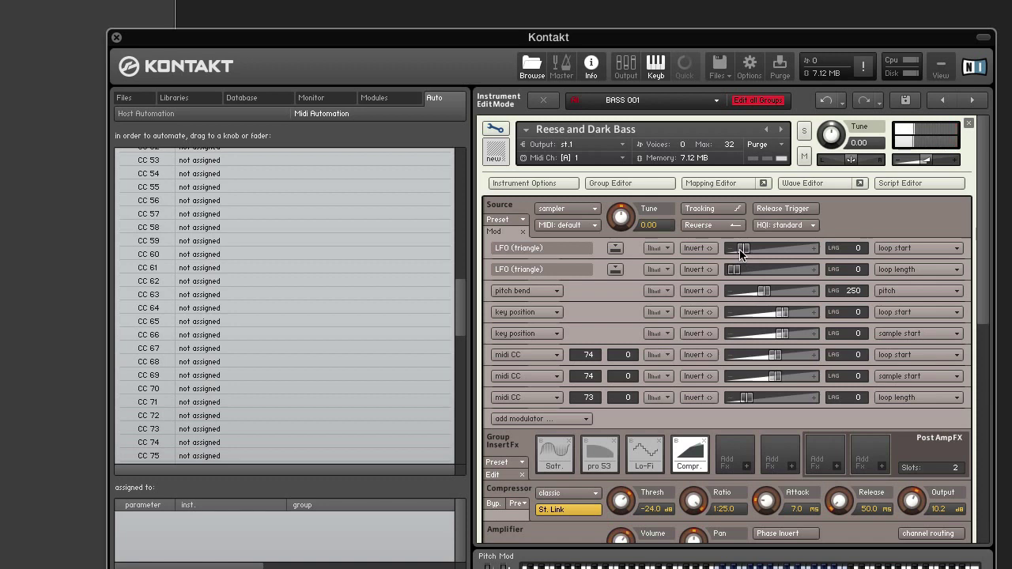
{"action": "left_click_drag", "start_coordinate": [745, 252], "coordinate": [758, 252]}
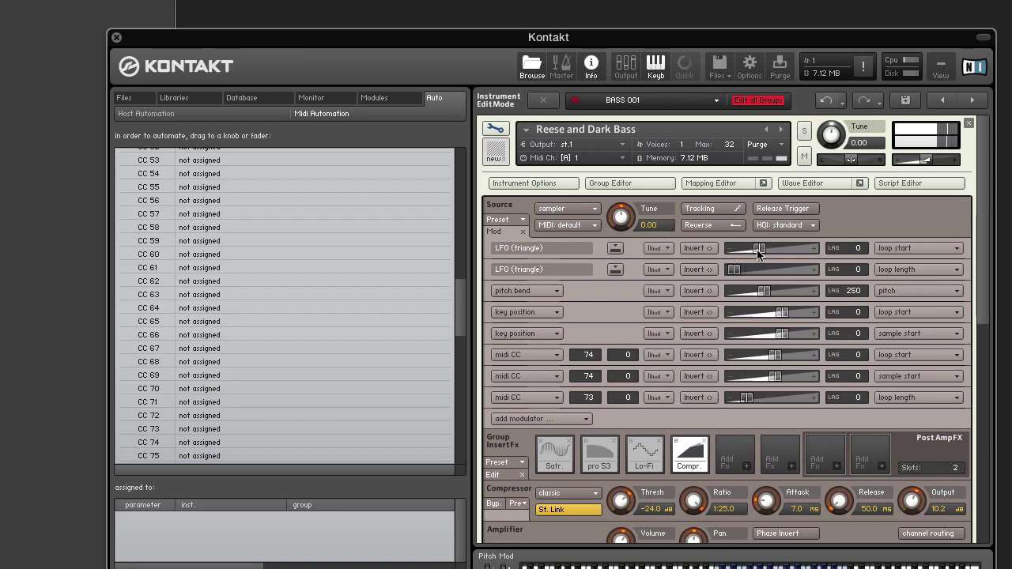
{"action": "left_click_drag", "start_coordinate": [757, 253], "coordinate": [736, 254]}
{"action": "scroll", "coordinate": [710, 428], "scroll_direction": "down", "scroll_amount": 2}
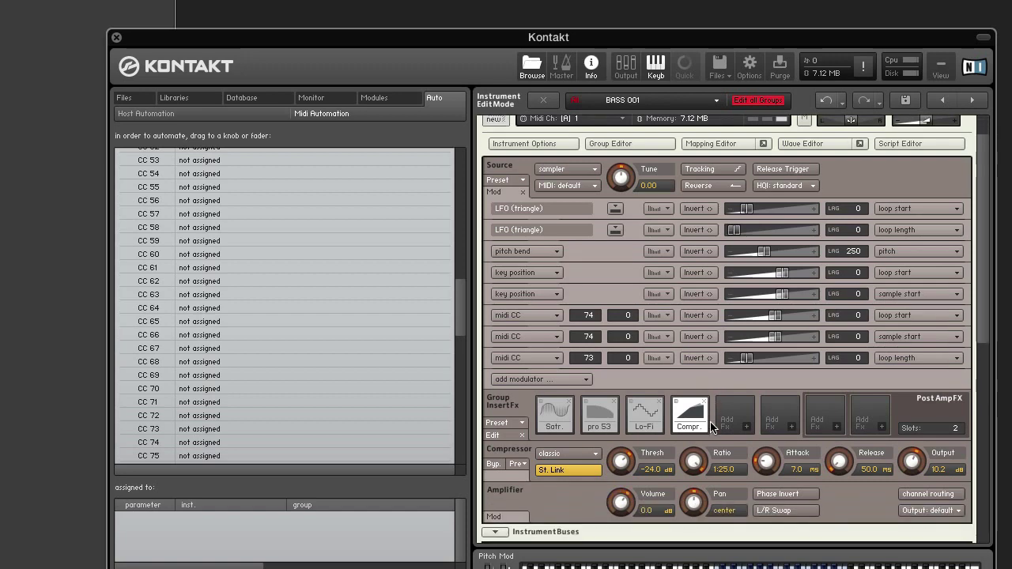
{"action": "scroll", "coordinate": [710, 427], "scroll_direction": "down", "scroll_amount": 5}
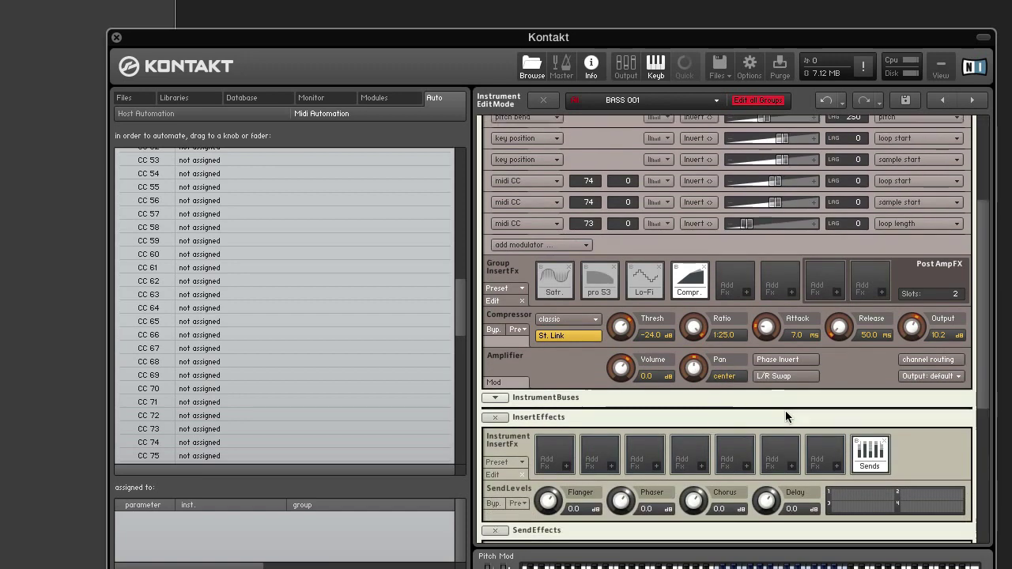
{"action": "scroll", "coordinate": [786, 412], "scroll_direction": "down", "scroll_amount": 8}
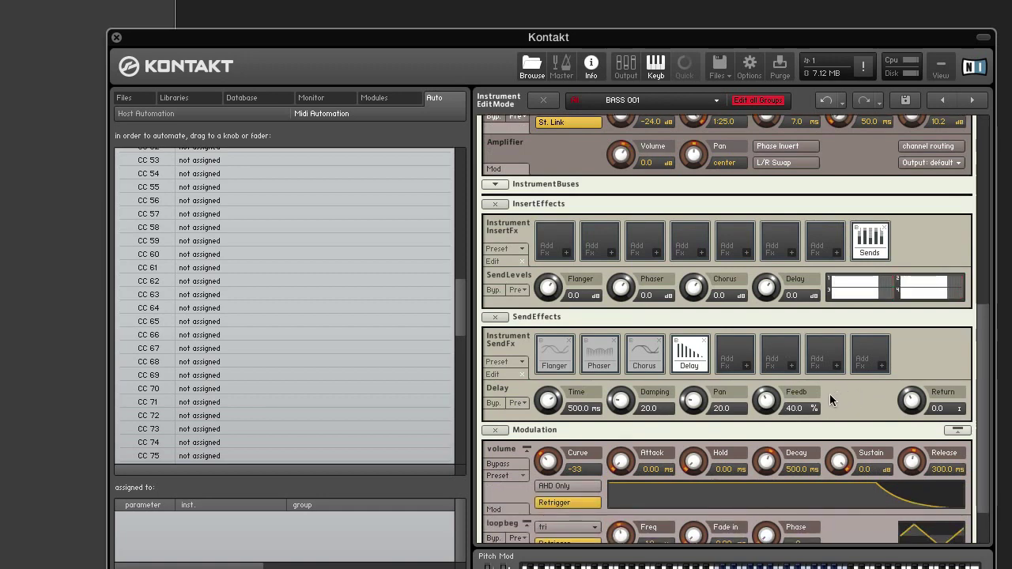
{"action": "scroll", "coordinate": [830, 401], "scroll_direction": "up", "scroll_amount": 4}
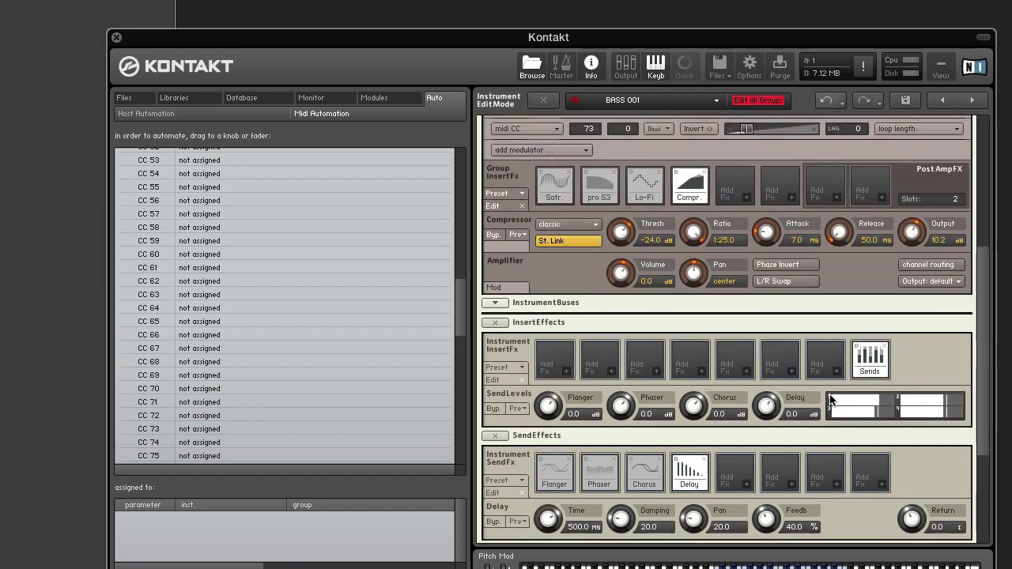
{"action": "scroll", "coordinate": [831, 401], "scroll_direction": "up", "scroll_amount": 1}
{"action": "scroll", "coordinate": [822, 404], "scroll_direction": "up", "scroll_amount": 3}
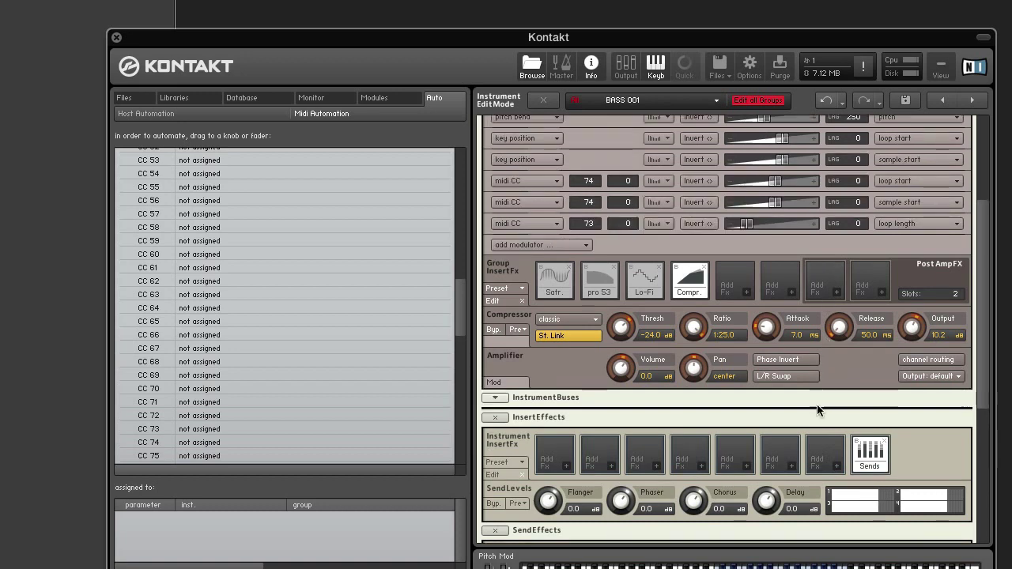